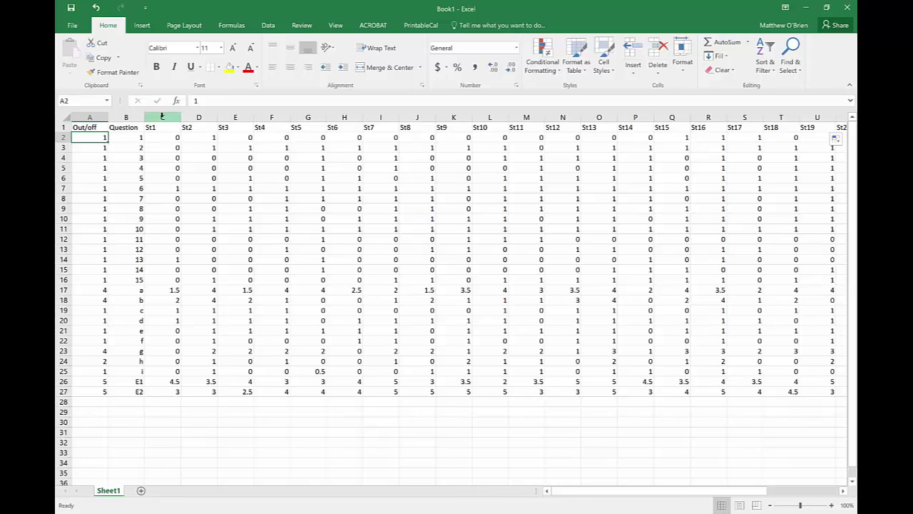
- Narrow the student columns St1 to St26 (C to AB) to a uniform width so all of them fit in view
{"action": "left_click_drag", "start_coordinate": [162, 116], "coordinate": [357, 149]}
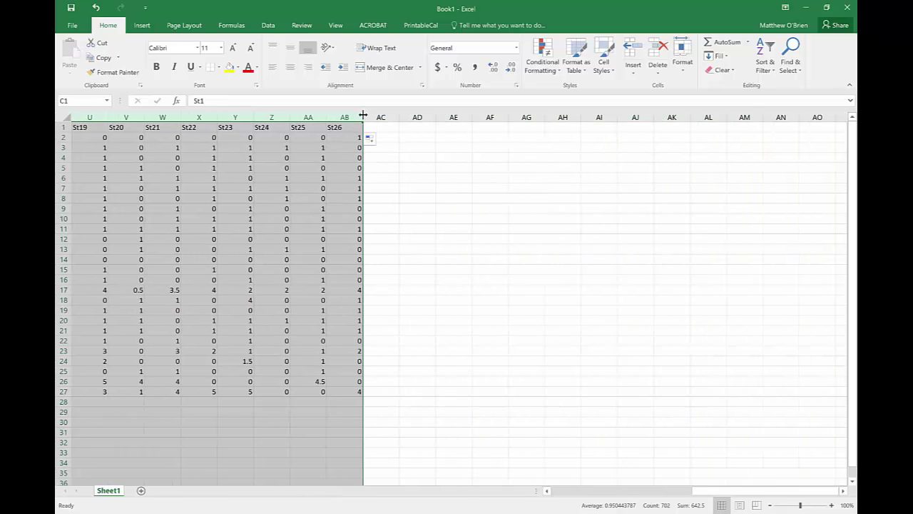
{"action": "left_click_drag", "start_coordinate": [363, 114], "coordinate": [347, 116]}
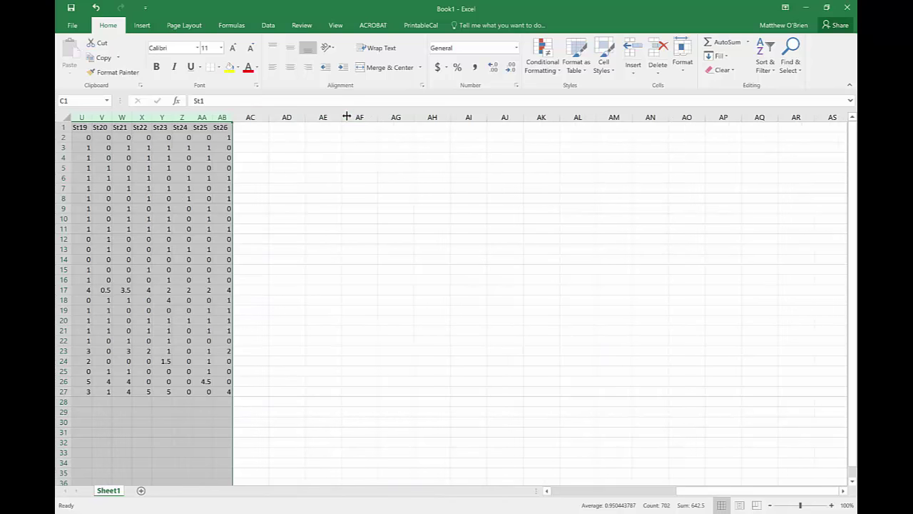
{"action": "left_click", "coordinate": [227, 166]}
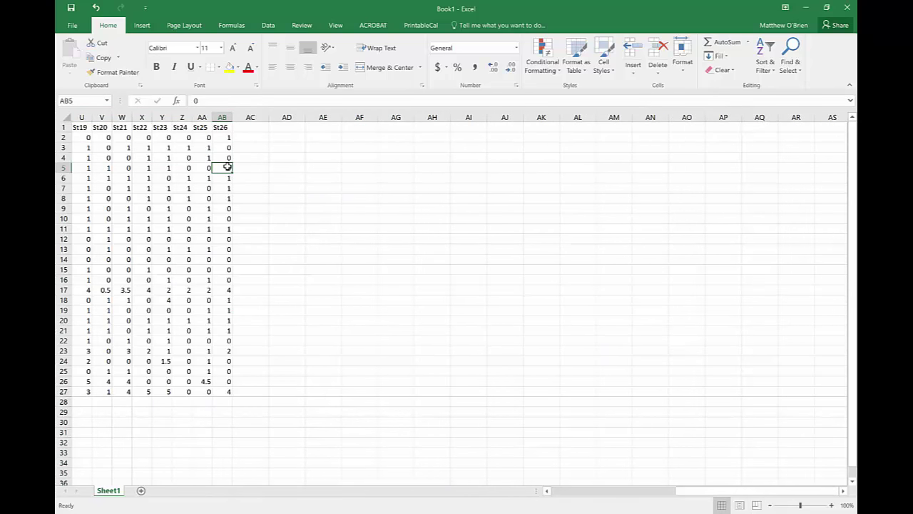
{"action": "key", "text": "Left"}
{"action": "key", "text": "Left"}
{"action": "key", "text": "Left"}
{"action": "key", "text": "Left"}
{"action": "key", "text": "Left"}
{"action": "key", "text": "Left"}
{"action": "key", "text": "Left"}
{"action": "key", "text": "Left"}
{"action": "key", "text": "Left"}
{"action": "key", "text": "Left"}
{"action": "key", "text": "Left"}
{"action": "key", "text": "Left"}
{"action": "key", "text": "Left"}
{"action": "key", "text": "Left"}
{"action": "key", "text": "Left"}
{"action": "key", "text": "Left"}
{"action": "key", "text": "Left"}
{"action": "key", "text": "Left"}
{"action": "key", "text": "Left"}
{"action": "key", "text": "Left"}
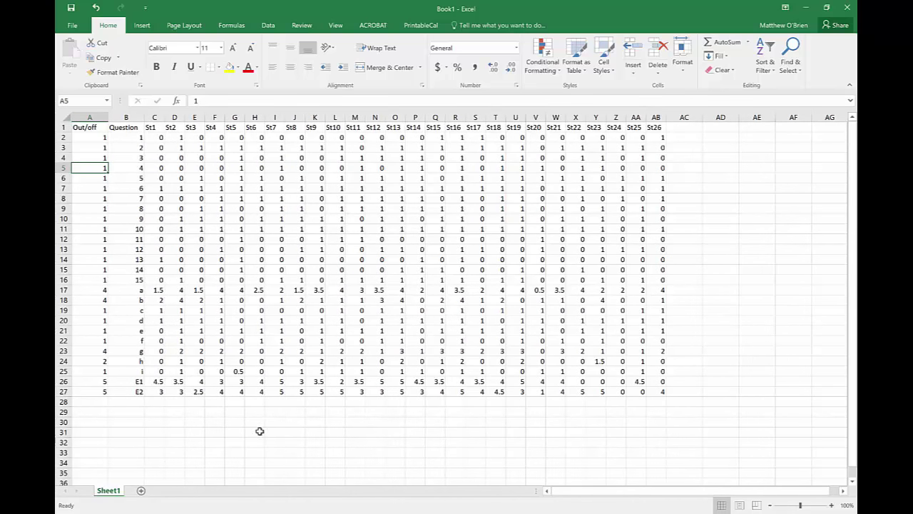
- Label the summary rows below the data in column B: MC in B30, Short in B31, Extend in B32 and Total in B34
{"action": "left_click", "coordinate": [152, 411]}
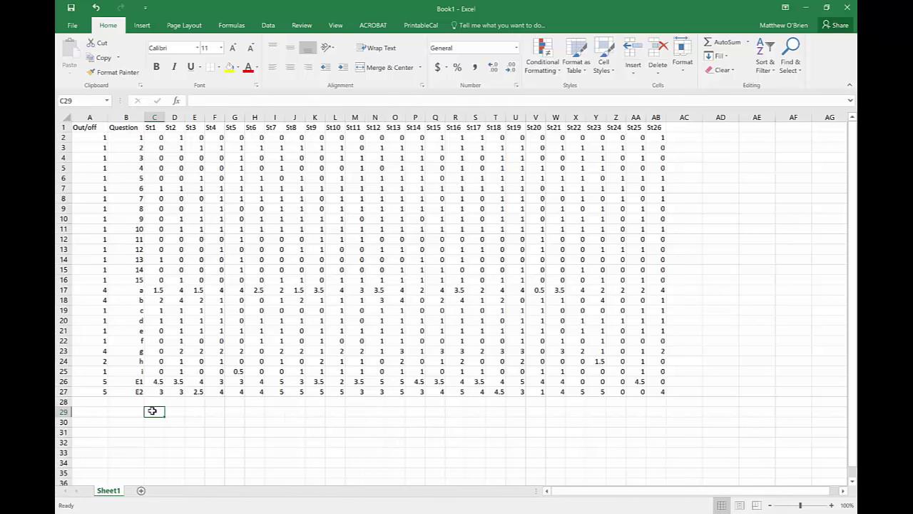
{"action": "left_click", "coordinate": [130, 412]}
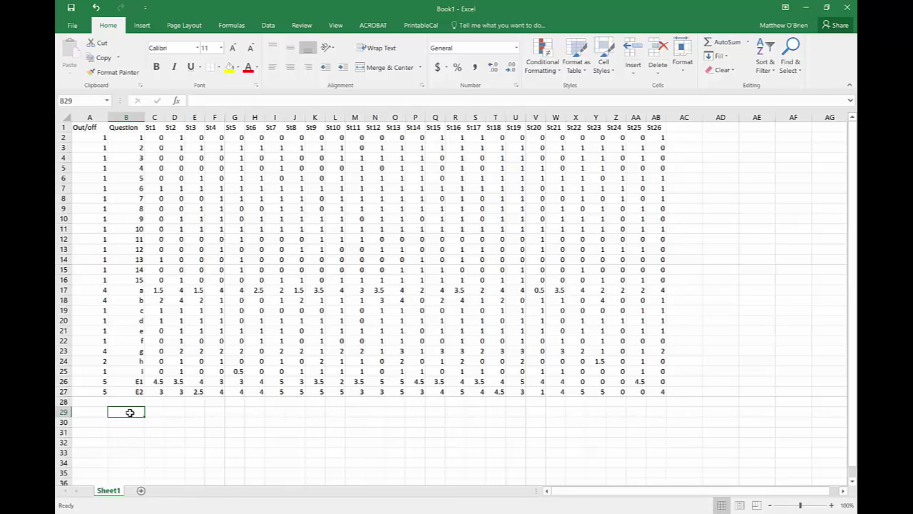
{"action": "key", "text": "Down"}
{"action": "type", "text": "MC"}
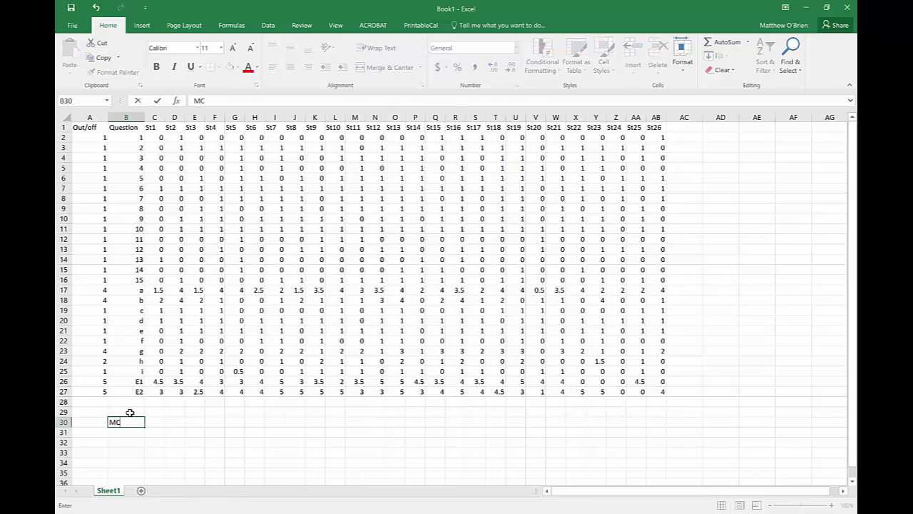
{"action": "key", "text": "Return"}
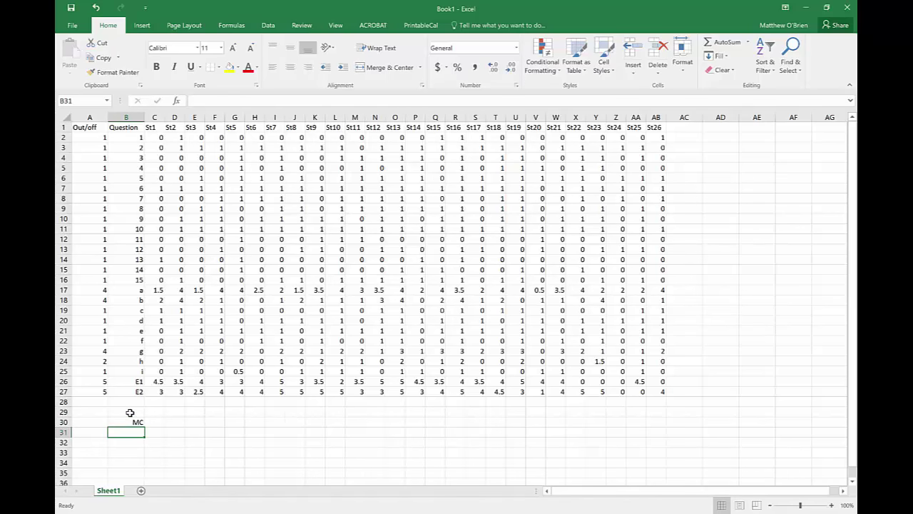
{"action": "type", "text": "Short"}
{"action": "key", "text": "Return"}
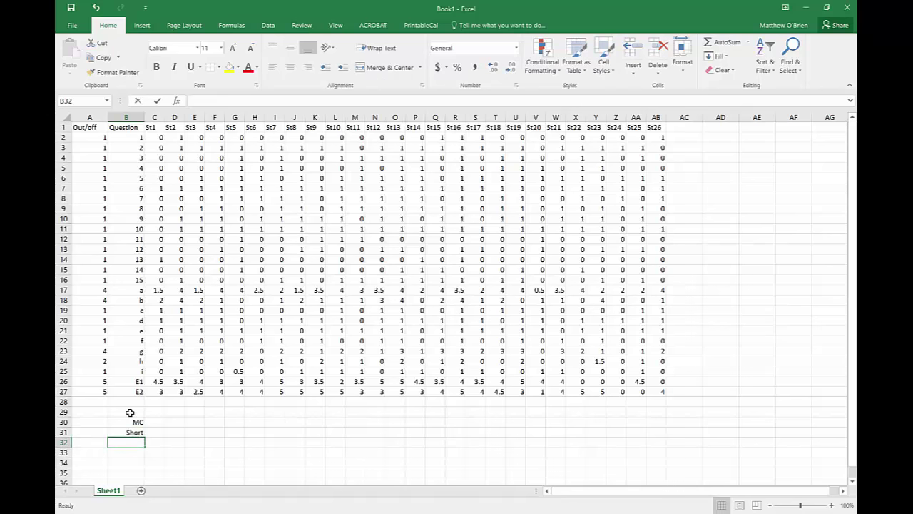
{"action": "type", "text": "Exted"}
{"action": "key", "text": "BackSpace"}
{"action": "type", "text": "nd"}
{"action": "key", "text": "Return"}
{"action": "key", "text": "Return"}
{"action": "type", "text": "Total"}
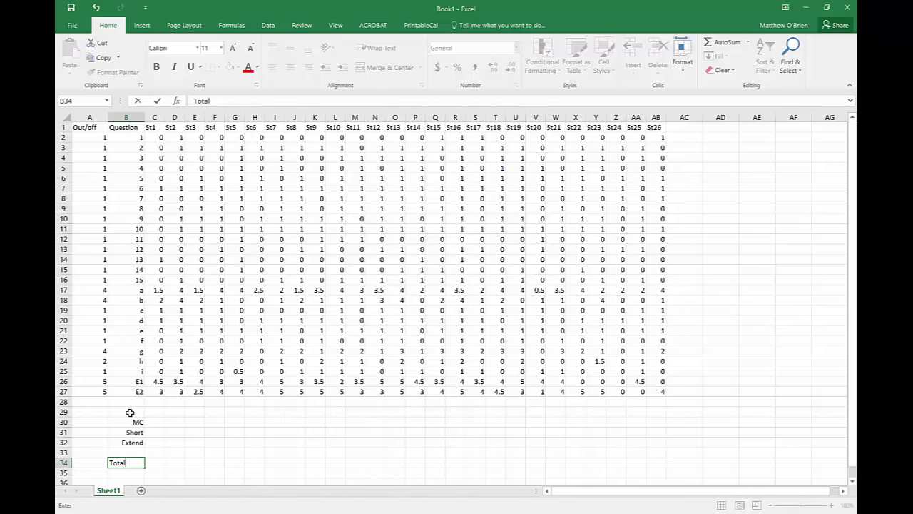
{"action": "key", "text": "Tab"}
- Enter a SUM formula over C2:C16 in C30 for St1's MC marks
{"action": "key", "text": "Up"}
{"action": "key", "text": "Up"}
{"action": "key", "text": "Up"}
{"action": "key", "text": "Up"}
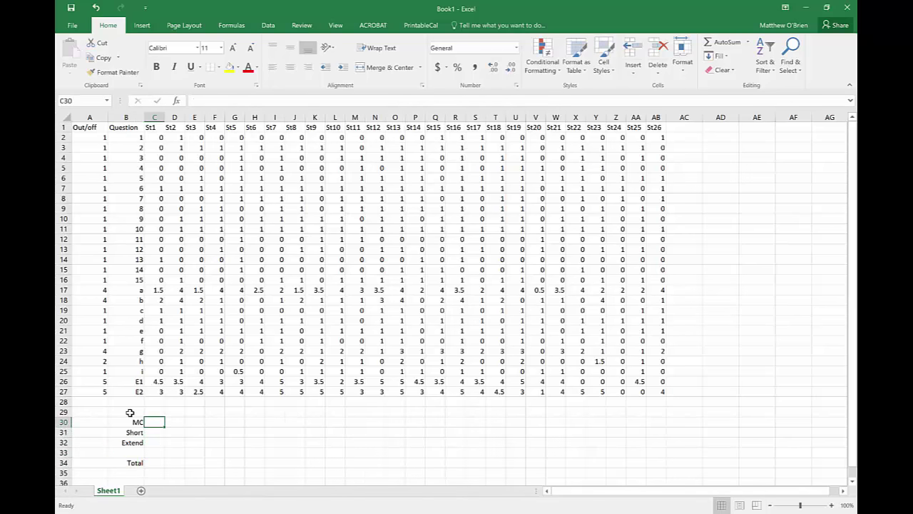
{"action": "type", "text": "="}
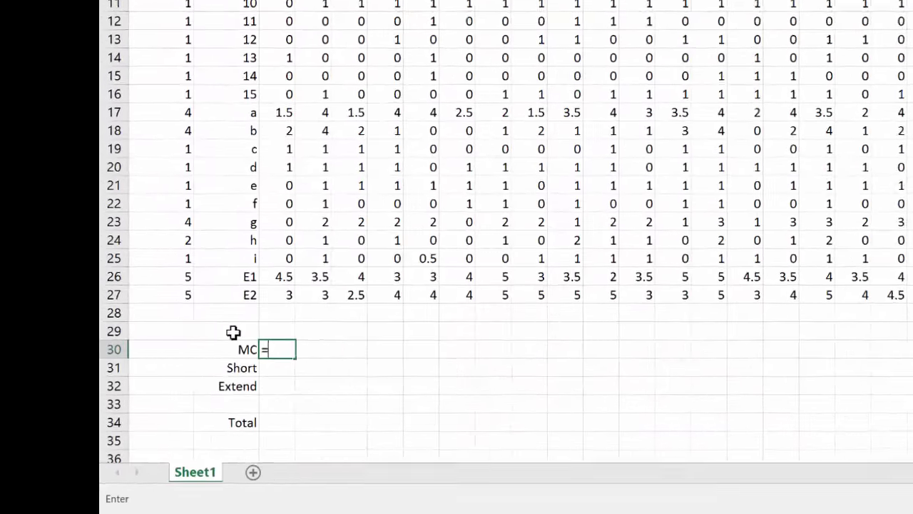
{"action": "type", "text": "sum("}
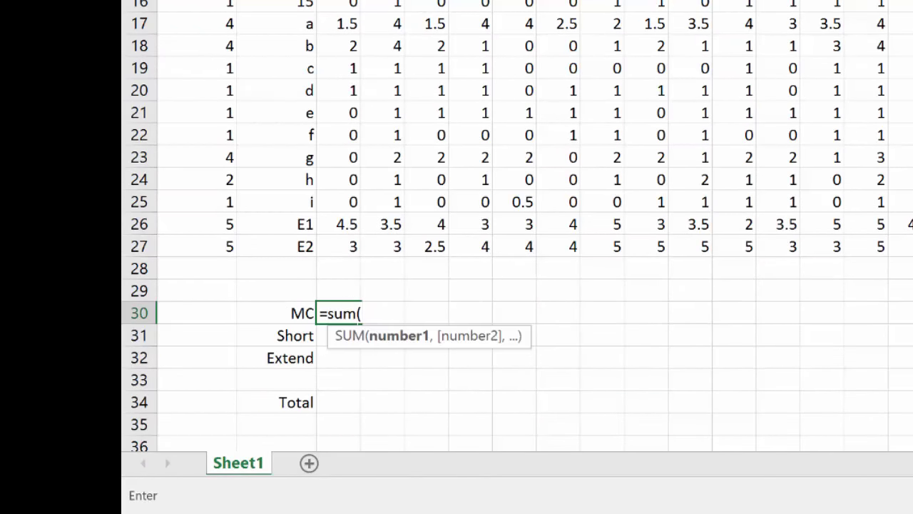
{"action": "key", "text": "Return"}
- Enter =sum(C17:C25) in C31 for St1's Short marks
{"action": "type", "text": "=sum"}
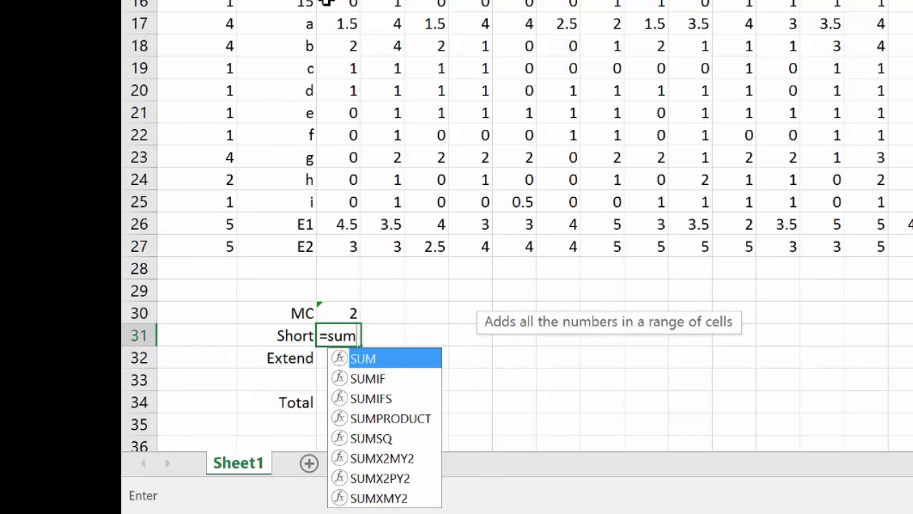
{"action": "type", "text": "("}
{"action": "left_click", "coordinate": [340, 22]}
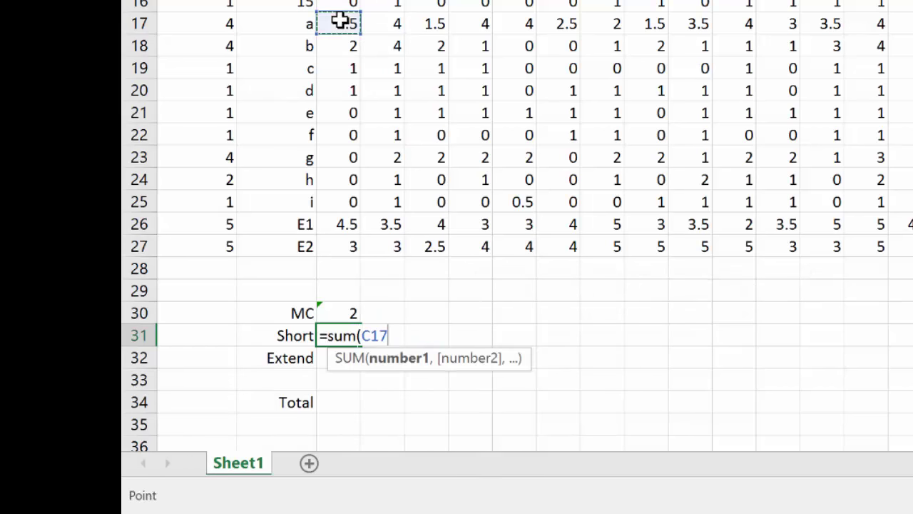
{"action": "left_click_drag", "start_coordinate": [340, 22], "coordinate": [338, 202]}
{"action": "type", "text": ")"}
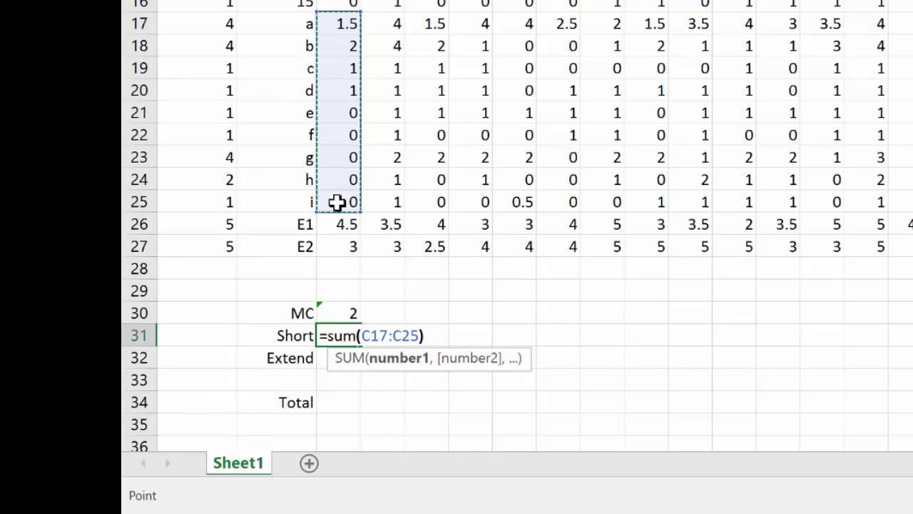
{"action": "key", "text": "Return"}
- Enter =sum(C26:C27) in C32 for St1's Extend marks
{"action": "type", "text": "=s"}
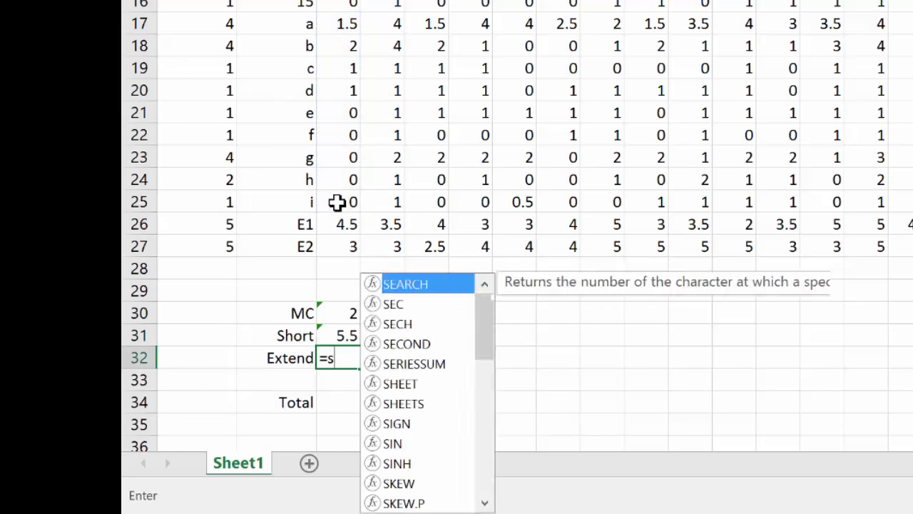
{"action": "type", "text": "um("}
{"action": "left_click", "coordinate": [344, 223]}
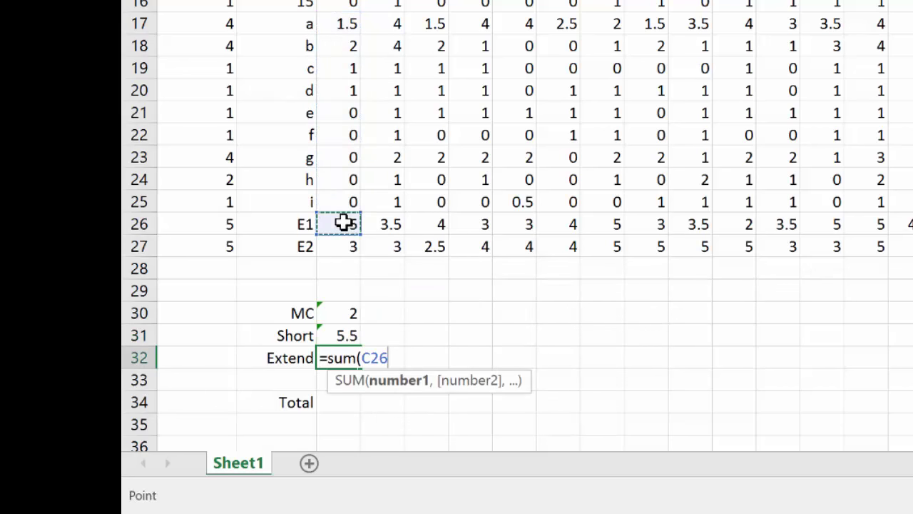
{"action": "left_click_drag", "start_coordinate": [344, 222], "coordinate": [344, 237]}
{"action": "type", "text": ")"}
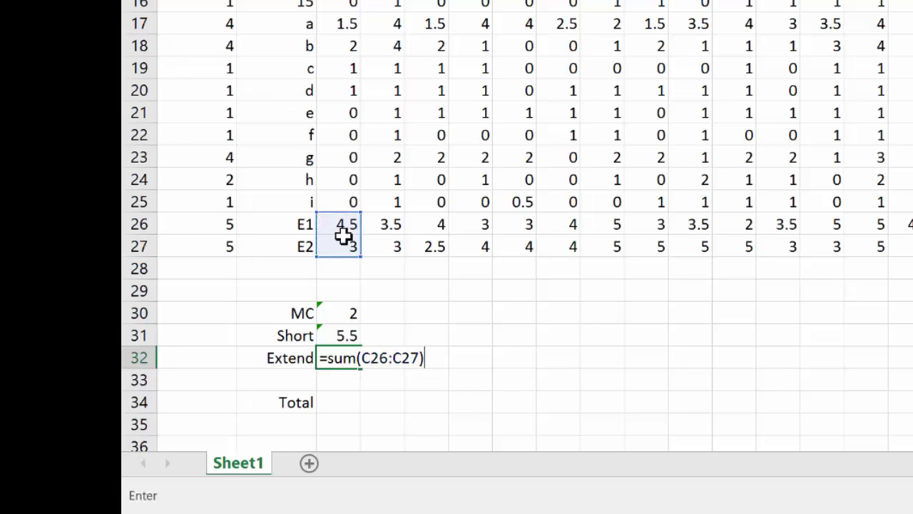
{"action": "key", "text": "Return"}
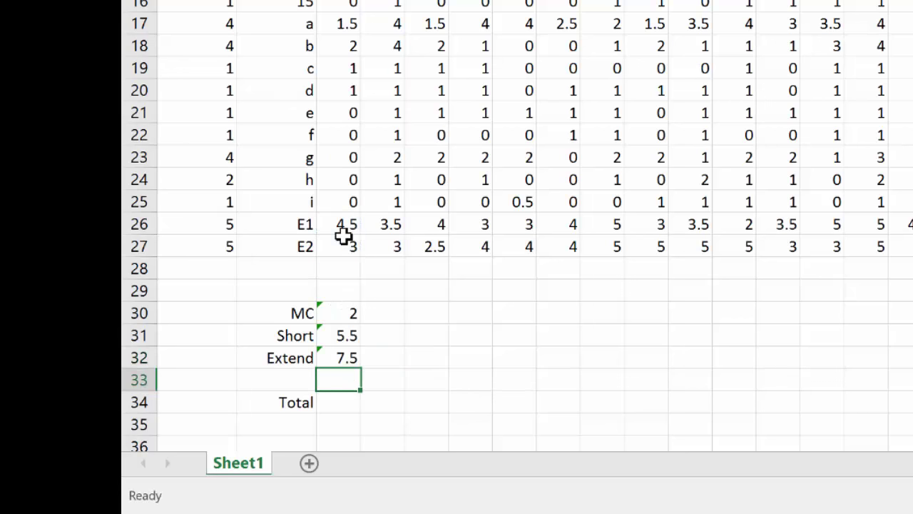
- Enter a SUM formula over all of St1's question marks, C2:C27, in the Total cell C34
{"action": "left_click", "coordinate": [340, 402]}
{"action": "type", "text": "=sum(C2"}
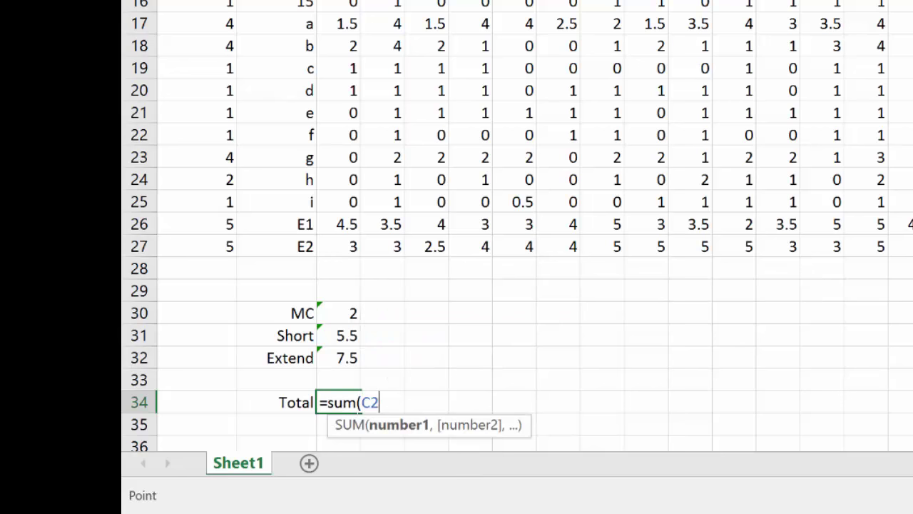
{"action": "left_click_drag", "start_coordinate": [339, 3], "coordinate": [325, 234]}
{"action": "type", "text": ")"}
{"action": "key", "text": "Return"}
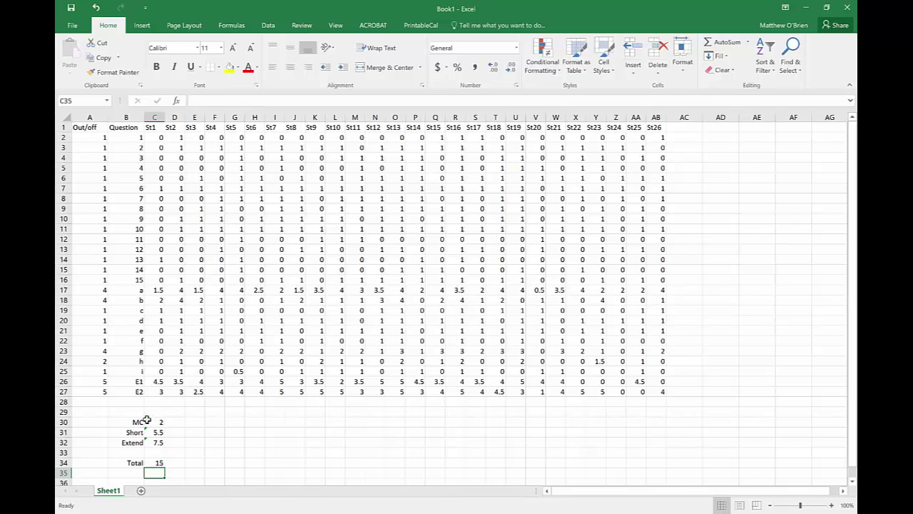
- Fill the summary formulas in C30:C34 across to column AB for all students
{"action": "left_click_drag", "start_coordinate": [150, 423], "coordinate": [153, 460]}
{"action": "left_click_drag", "start_coordinate": [233, 467], "coordinate": [671, 455]}
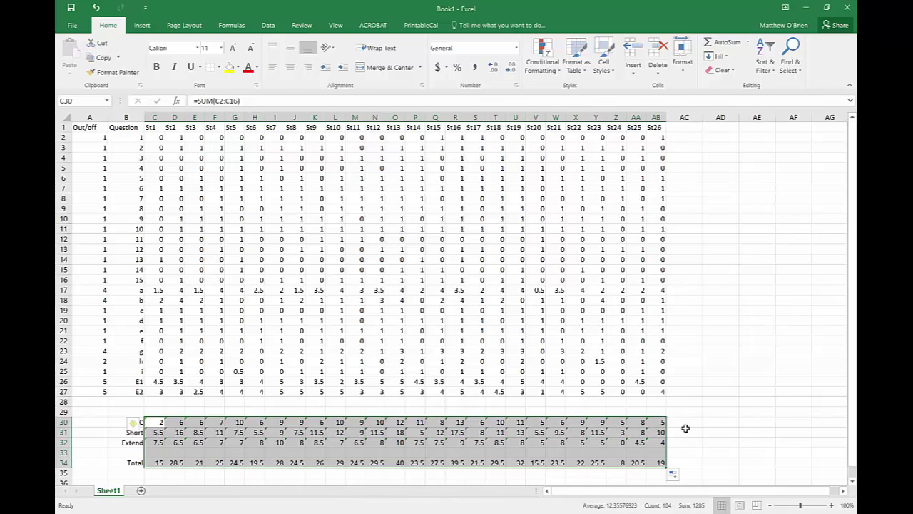
{"action": "left_click", "coordinate": [684, 428]}
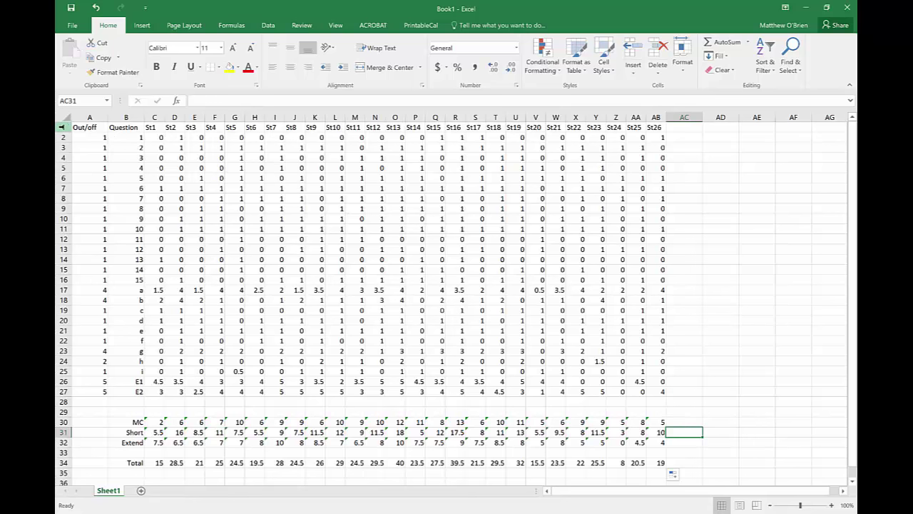
- Make the header row 1 and the Question column B bold
{"action": "left_click", "coordinate": [64, 127]}
{"action": "key", "text": "ctrl+b"}
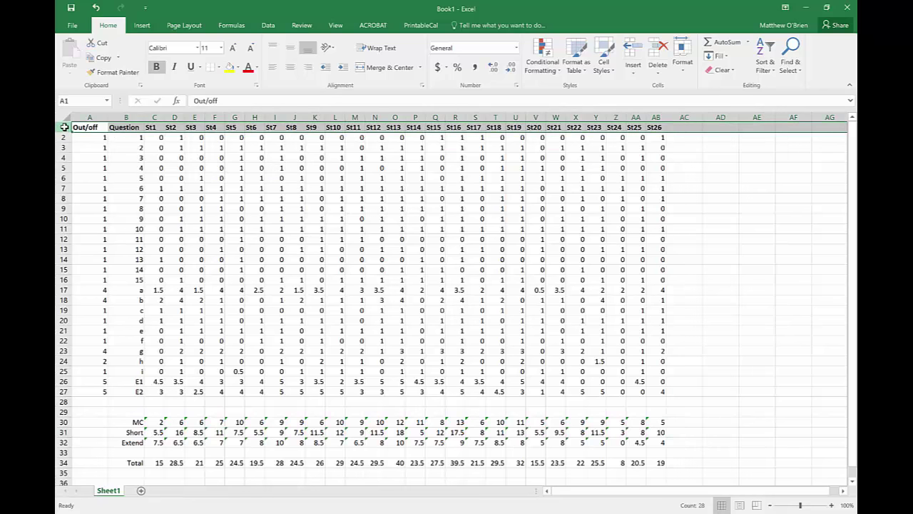
{"action": "left_click", "coordinate": [125, 117]}
{"action": "key", "text": "ctrl+b"}
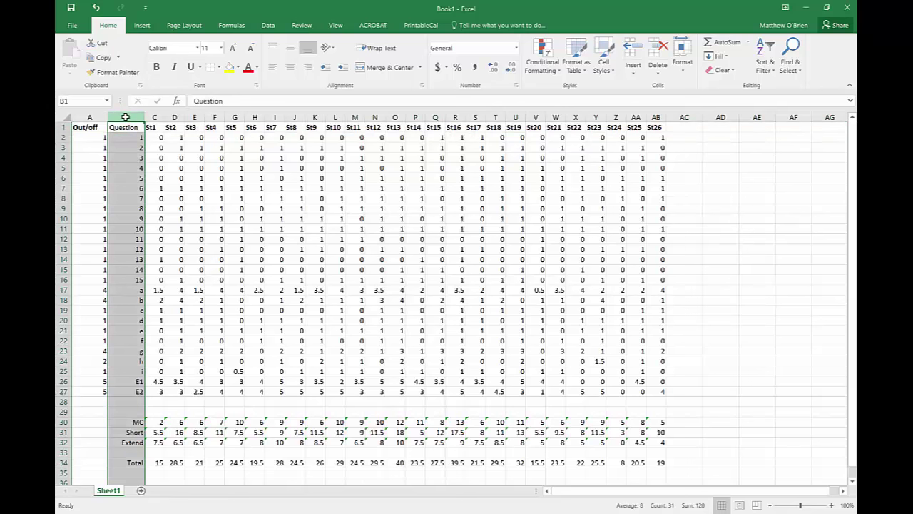
{"action": "key", "text": "ctrl+b"}
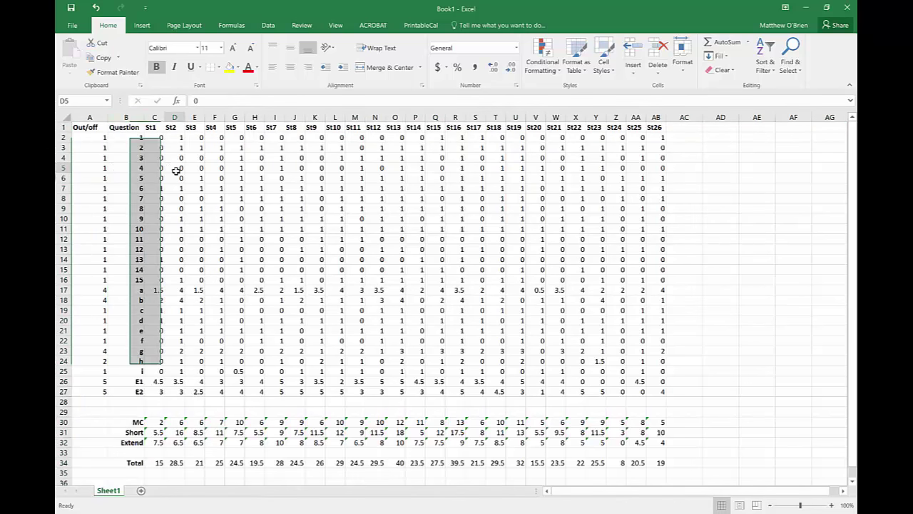
{"action": "left_click", "coordinate": [175, 168]}
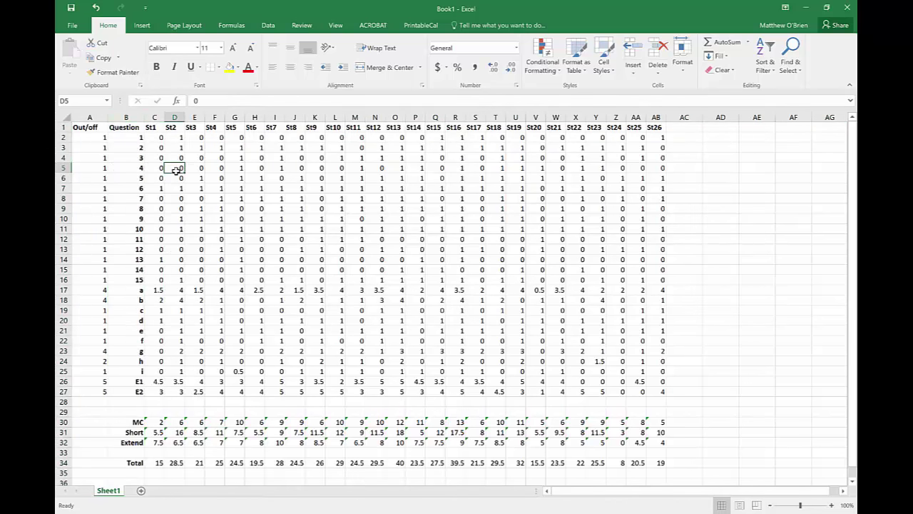
- Copy the whole table A1:AB34 and paste it at A1 of a new worksheet
{"action": "left_click", "coordinate": [91, 127]}
{"action": "left_click_drag", "start_coordinate": [92, 127], "coordinate": [658, 463]}
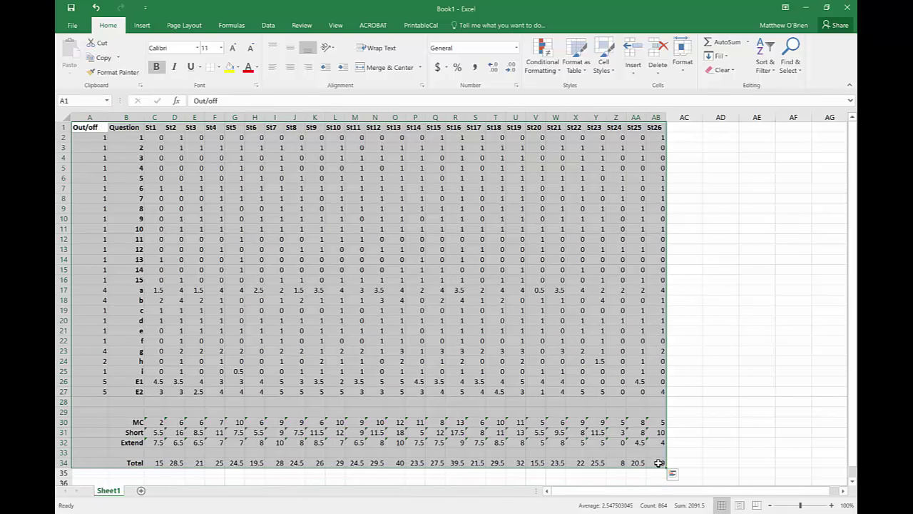
{"action": "key", "text": "ctrl+c"}
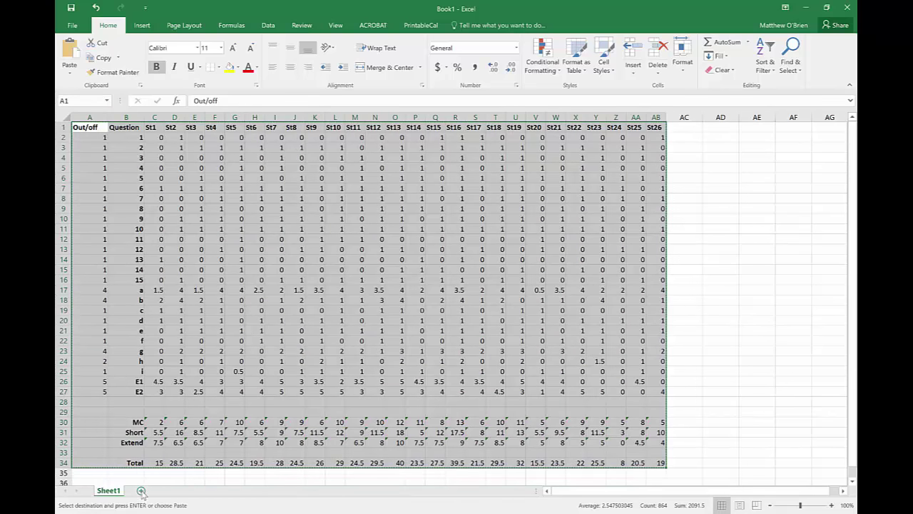
{"action": "left_click", "coordinate": [141, 491]}
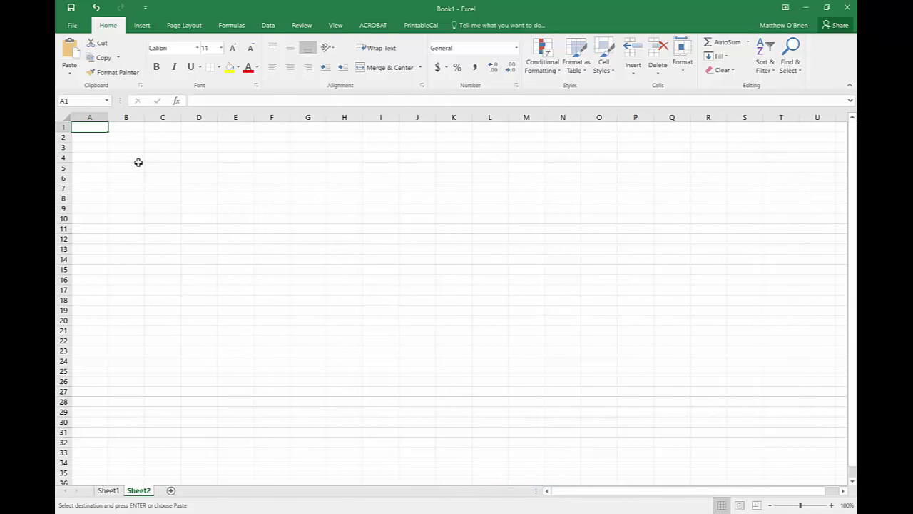
{"action": "key", "text": "Return"}
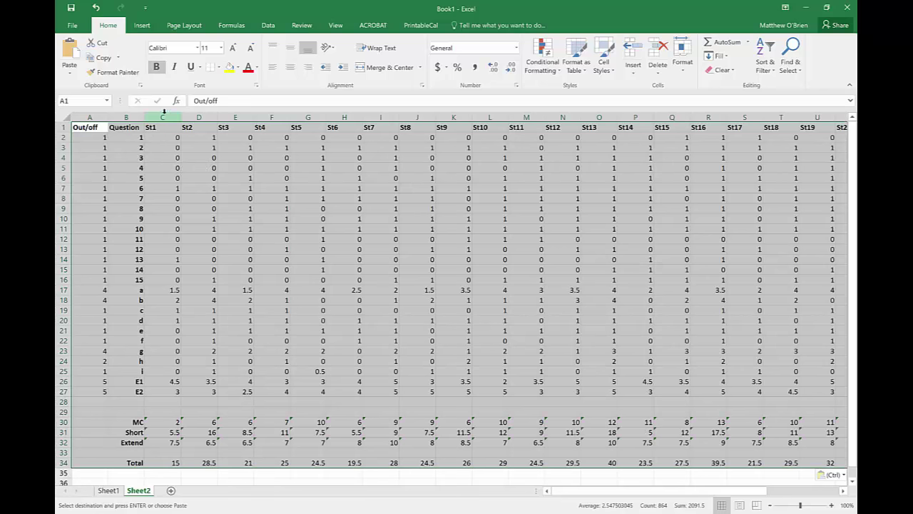
- AutoFit the widths of the student columns C to AB on Sheet2 and return to column A
{"action": "left_click_drag", "start_coordinate": [164, 113], "coordinate": [797, 147]}
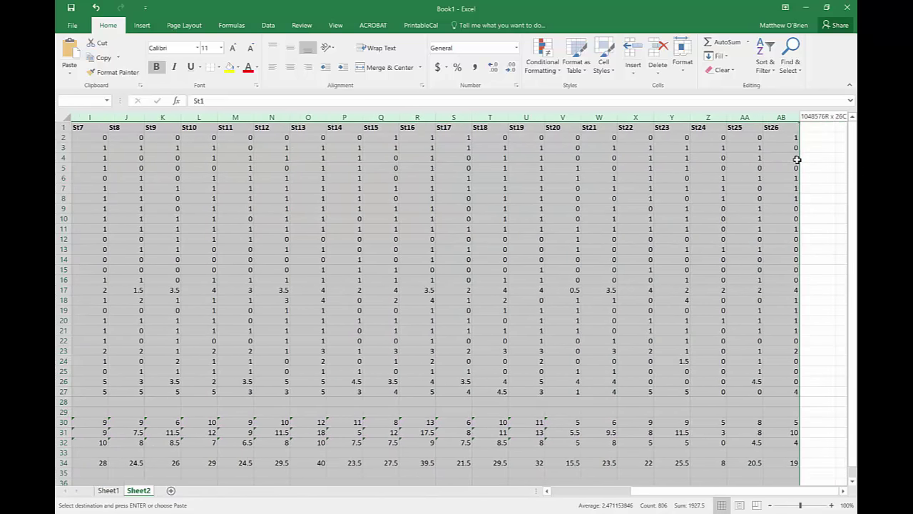
{"action": "double_click", "coordinate": [799, 114]}
{"action": "left_click", "coordinate": [406, 186]}
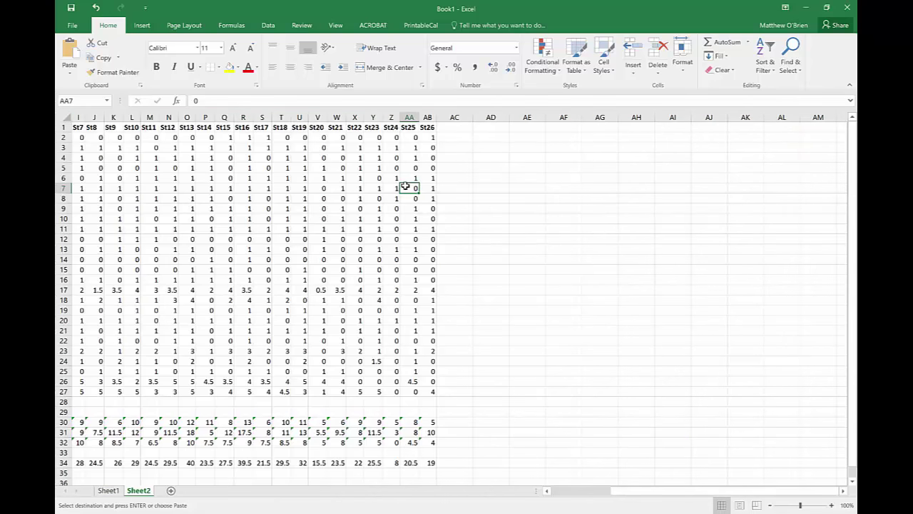
{"action": "key", "text": "Left"}
{"action": "key", "text": "Left"}
{"action": "key", "text": "Left"}
{"action": "key", "text": "Left"}
{"action": "key", "text": "Left"}
{"action": "key", "text": "Left"}
{"action": "key", "text": "Left"}
{"action": "key", "text": "Left"}
{"action": "key", "text": "Left"}
{"action": "key", "text": "Left"}
{"action": "key", "text": "Left"}
{"action": "key", "text": "Left"}
{"action": "key", "text": "Left"}
{"action": "key", "text": "Left"}
{"action": "key", "text": "Left"}
{"action": "key", "text": "Left"}
{"action": "key", "text": "Left"}
{"action": "key", "text": "Left"}
{"action": "key", "text": "Left"}
{"action": "key", "text": "Left"}
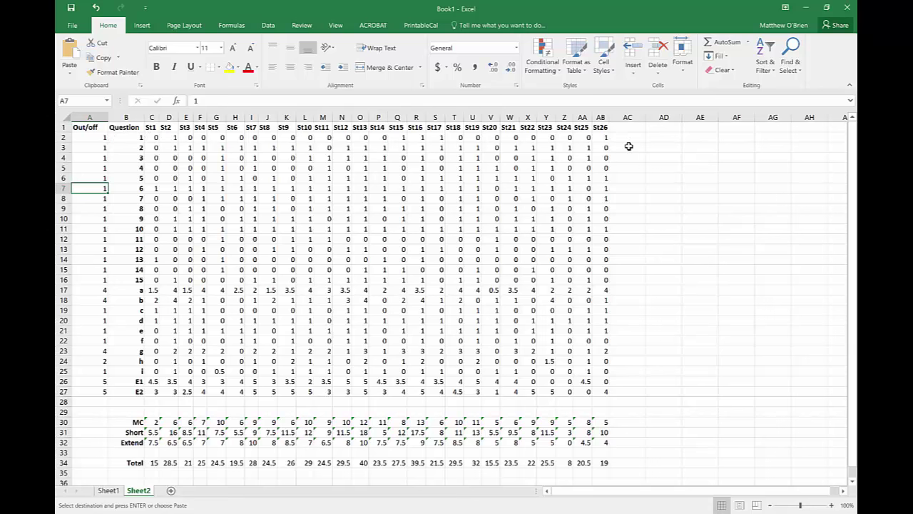
- Enter the heading Standardised in cell AD1
{"action": "left_click", "coordinate": [666, 139]}
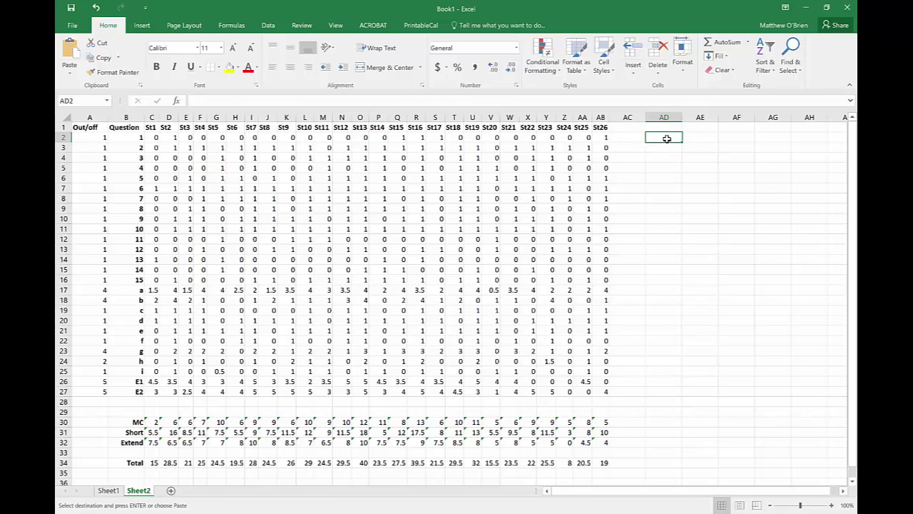
{"action": "key", "text": "Up"}
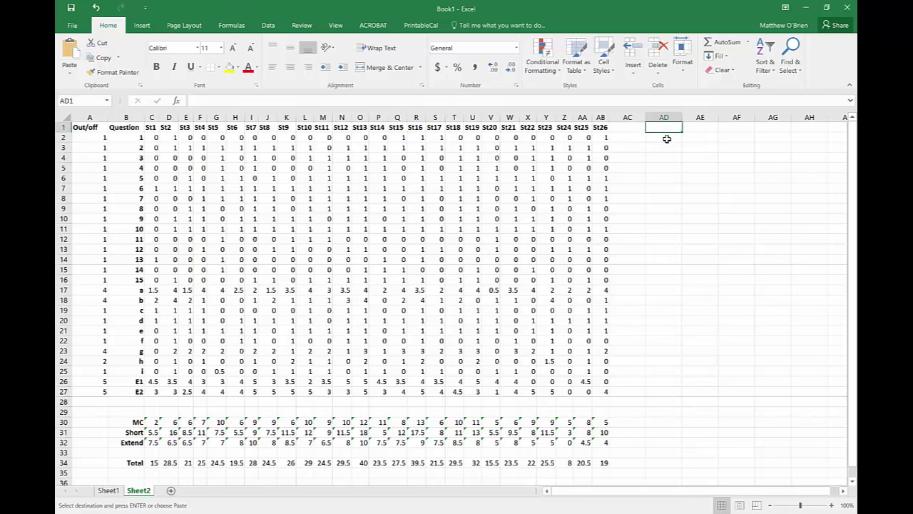
{"action": "type", "text": "Standa"}
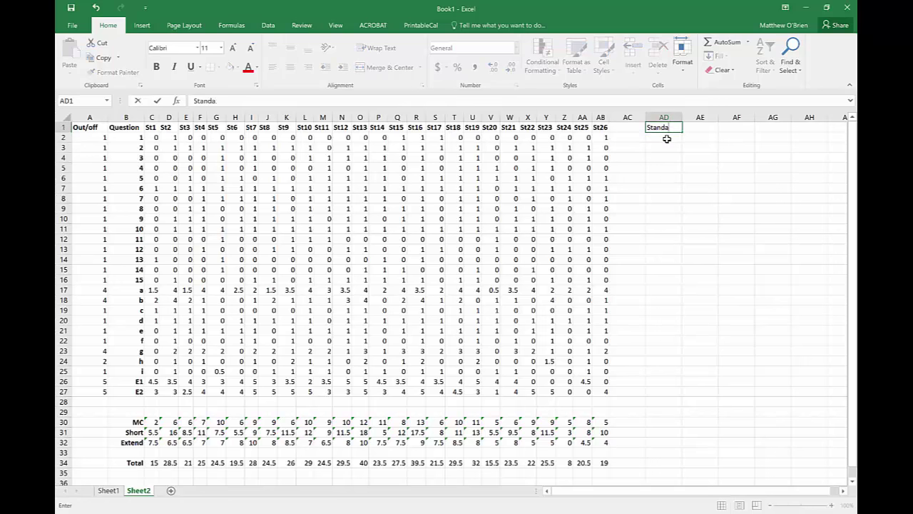
{"action": "type", "text": "rdised"}
{"action": "key", "text": "Return"}
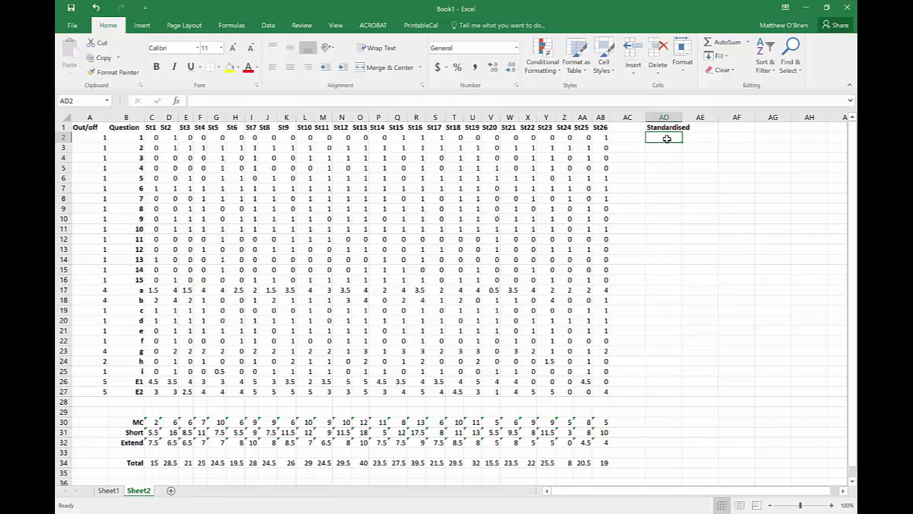
- Enter the formula =(SUM(C2:AB2))/A2 in AD2 to standardise question 1's score by its maximum mark
{"action": "type", "text": "="}
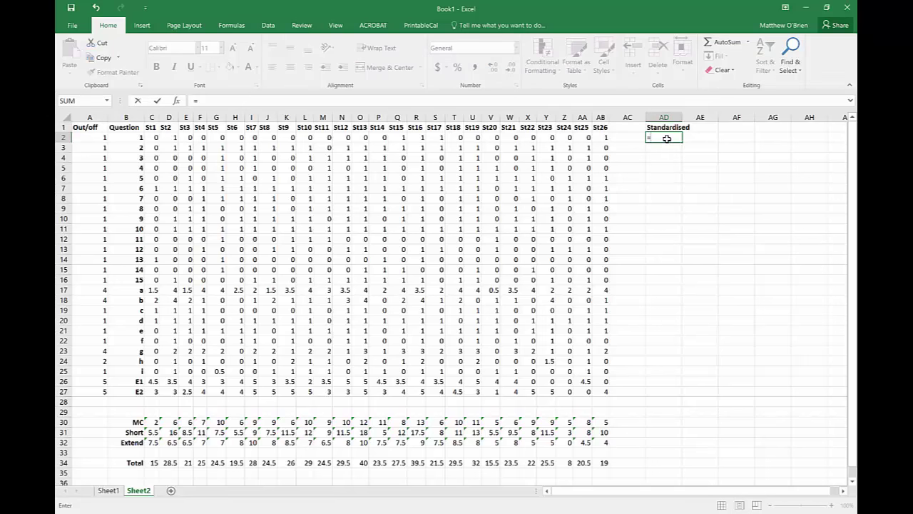
{"action": "type", "text": "sum("}
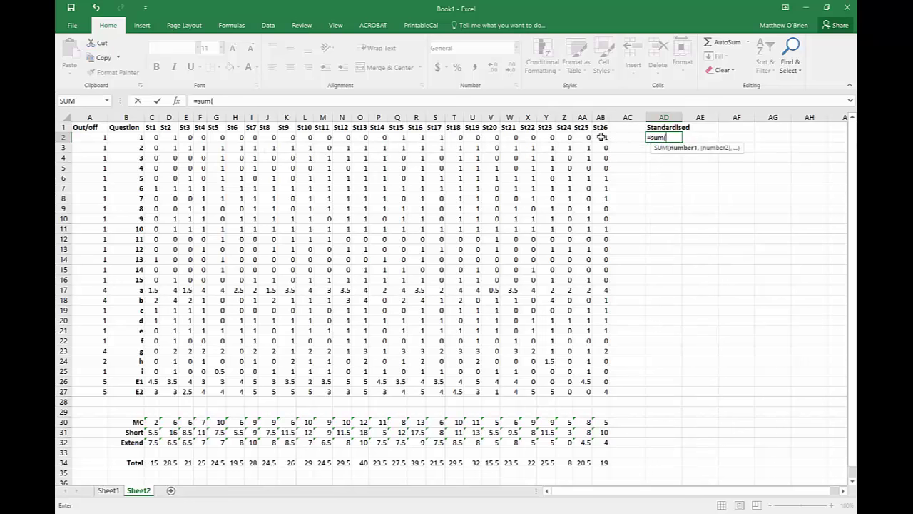
{"action": "left_click_drag", "start_coordinate": [600, 137], "coordinate": [153, 137]}
{"action": "type", "text": ")/"}
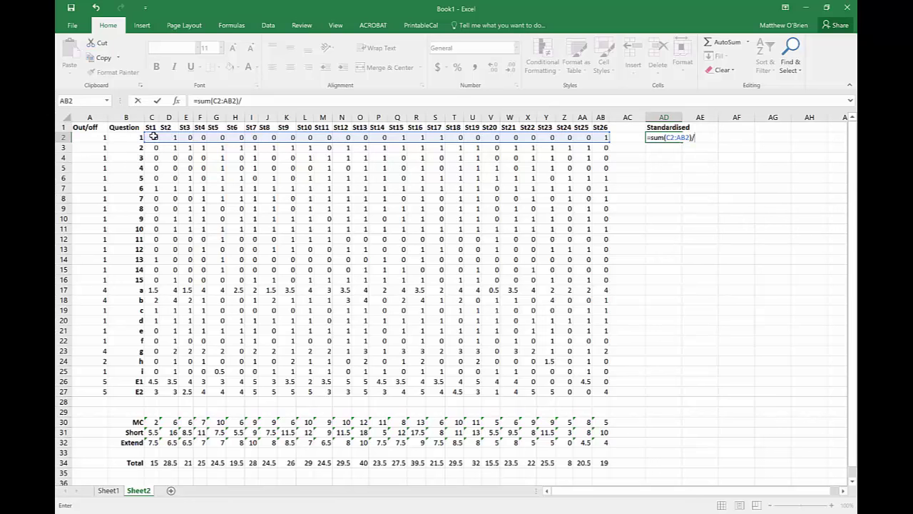
{"action": "left_click", "coordinate": [89, 137]}
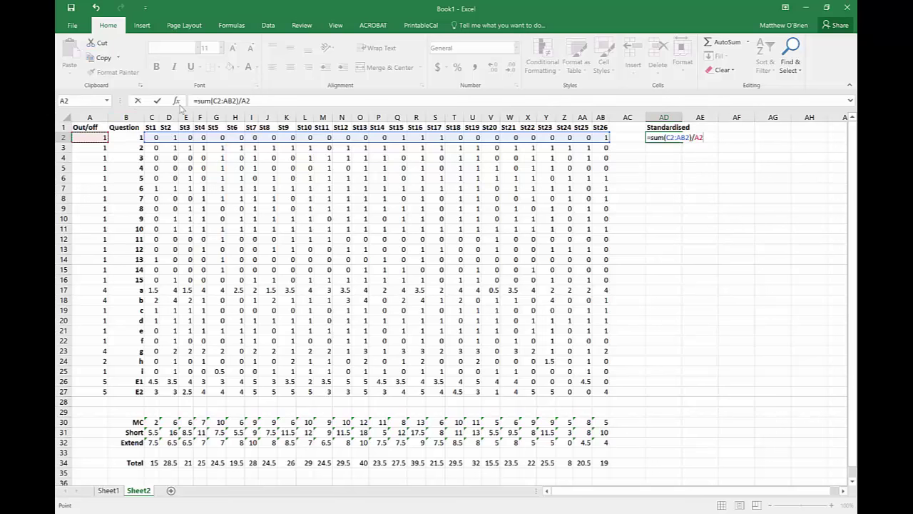
{"action": "left_click", "coordinate": [198, 100]}
{"action": "type", "text": "("}
{"action": "key", "text": "End"}
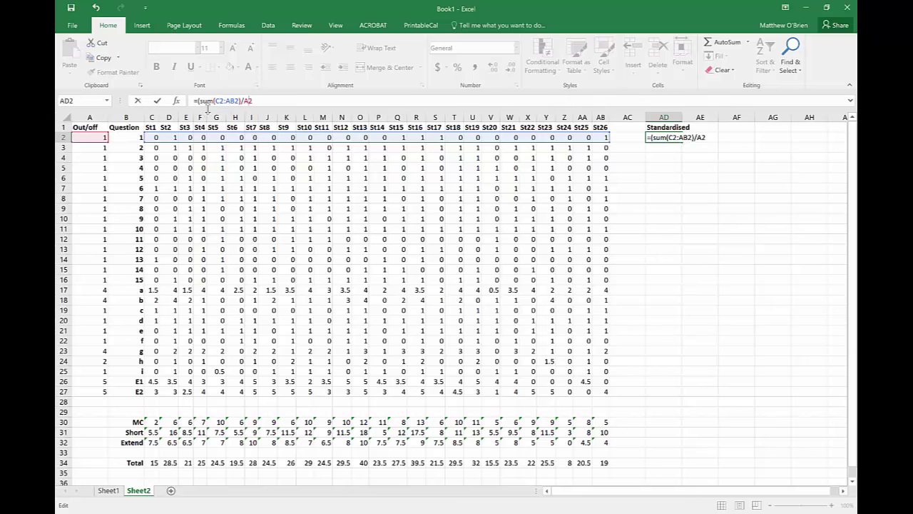
{"action": "type", "text": ")"}
{"action": "key", "text": "Return"}
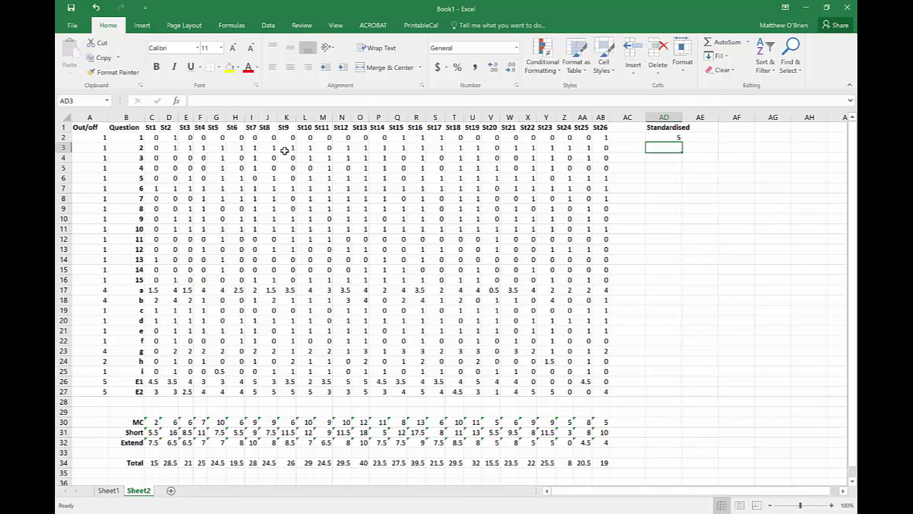
- Fill the Standardised formula from AD2 down to AD27 for all questions
{"action": "left_click", "coordinate": [675, 137]}
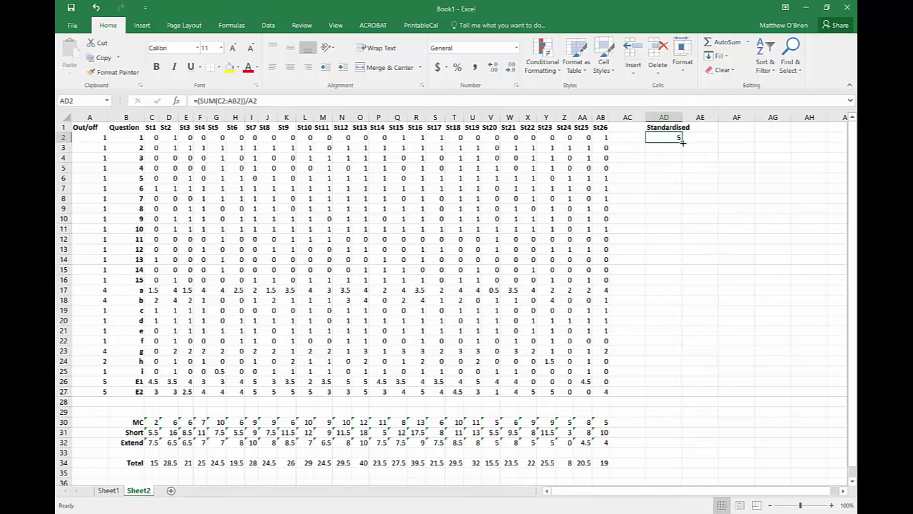
{"action": "left_click_drag", "start_coordinate": [682, 142], "coordinate": [653, 394]}
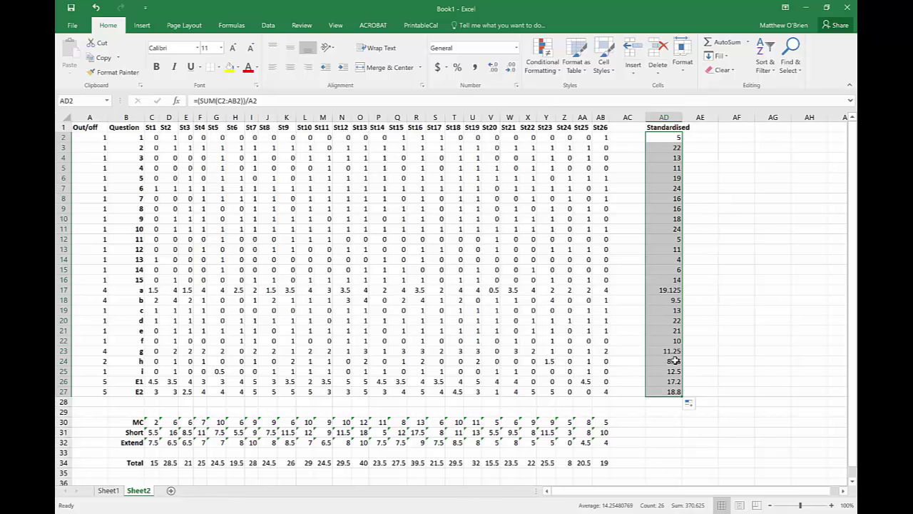
{"action": "left_click", "coordinate": [676, 137]}
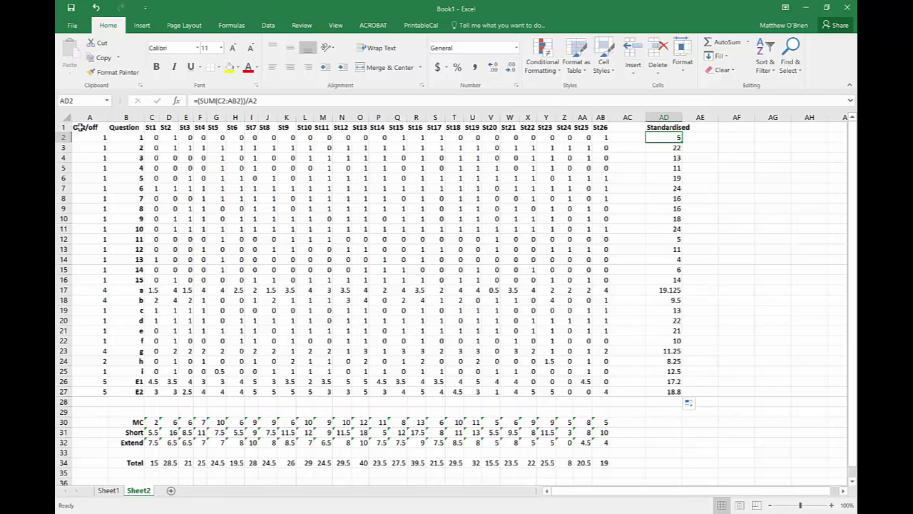
- Sort the question table A1:AD27 by the Standardised column from largest to smallest, treating the first row as headers
{"action": "left_click_drag", "start_coordinate": [77, 127], "coordinate": [659, 393]}
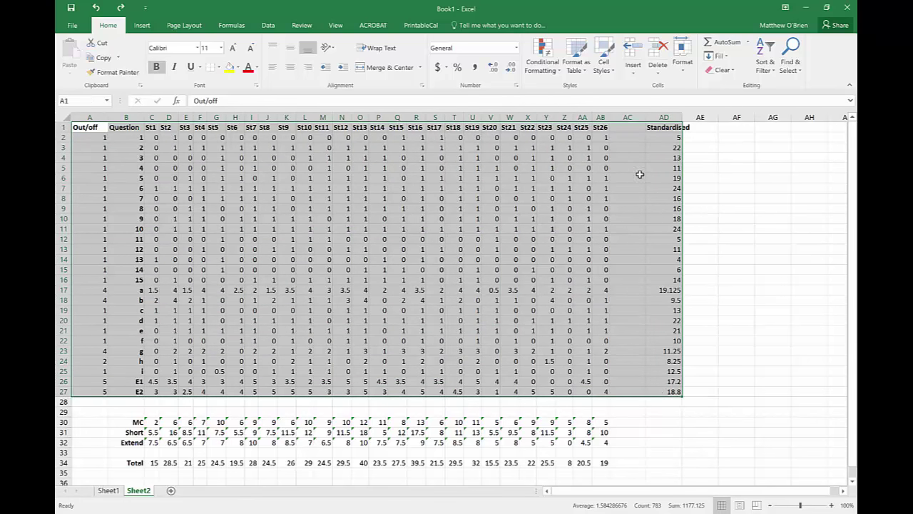
{"action": "left_click", "coordinate": [765, 57]}
{"action": "left_click", "coordinate": [774, 115]}
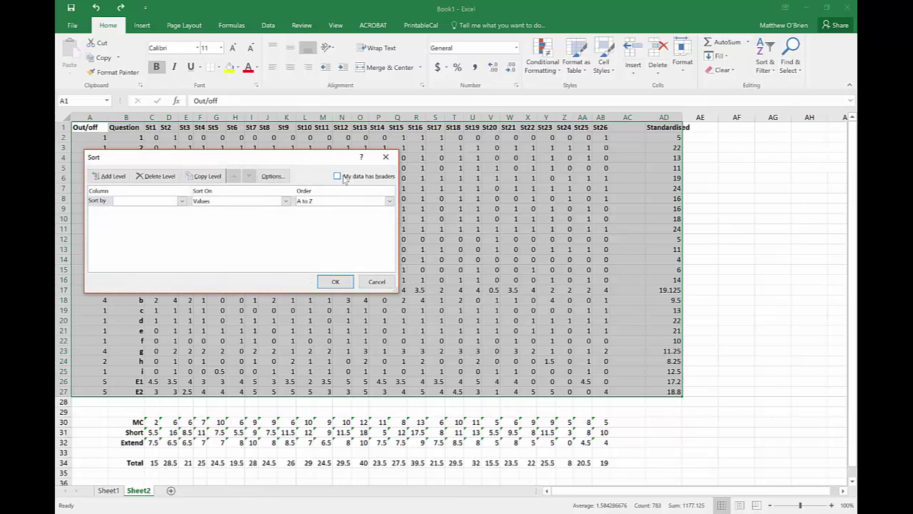
{"action": "left_click", "coordinate": [337, 176]}
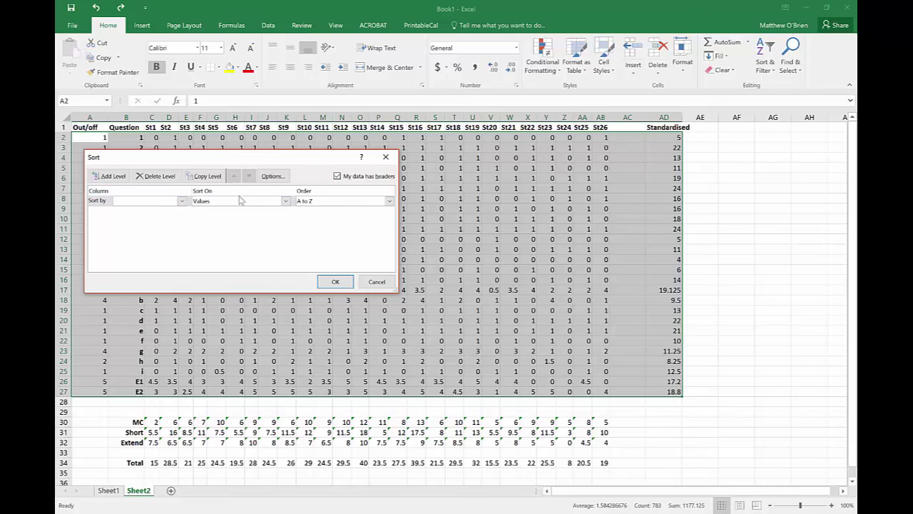
{"action": "left_click", "coordinate": [182, 201]}
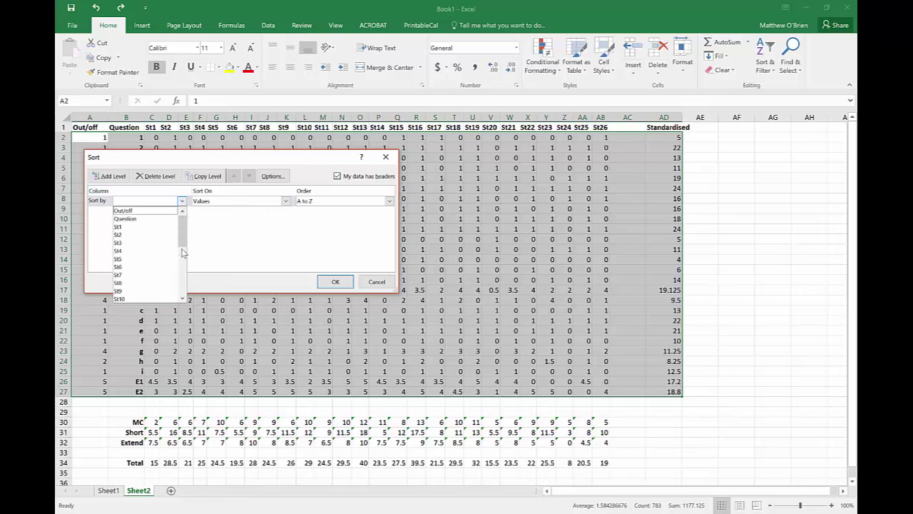
{"action": "left_click_drag", "start_coordinate": [183, 246], "coordinate": [182, 291]}
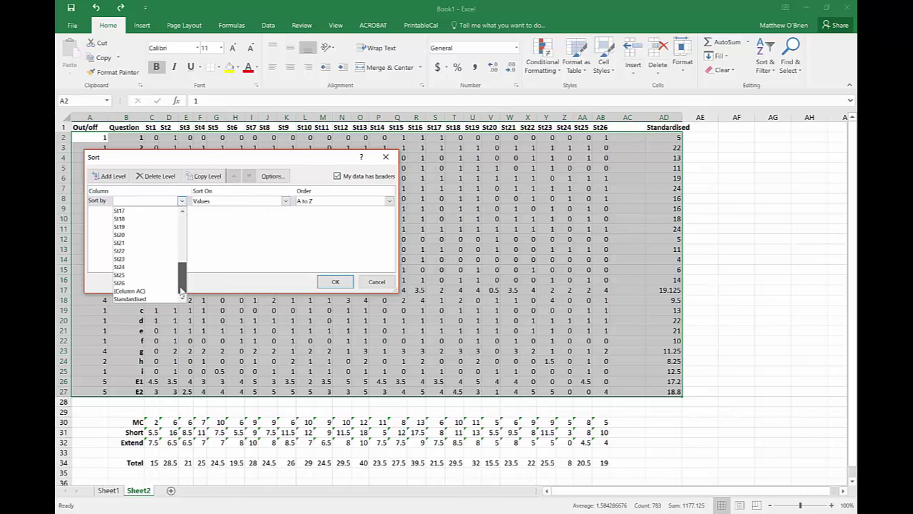
{"action": "left_click", "coordinate": [132, 299]}
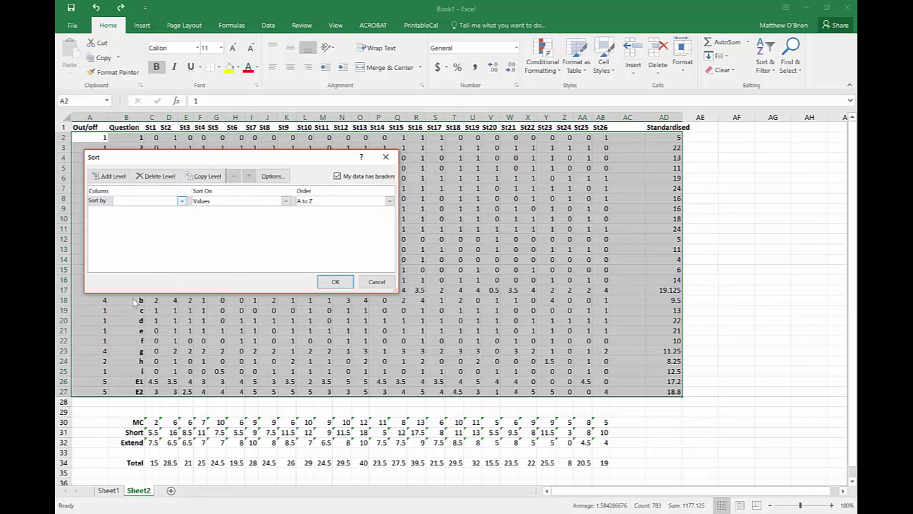
{"action": "left_click", "coordinate": [389, 202]}
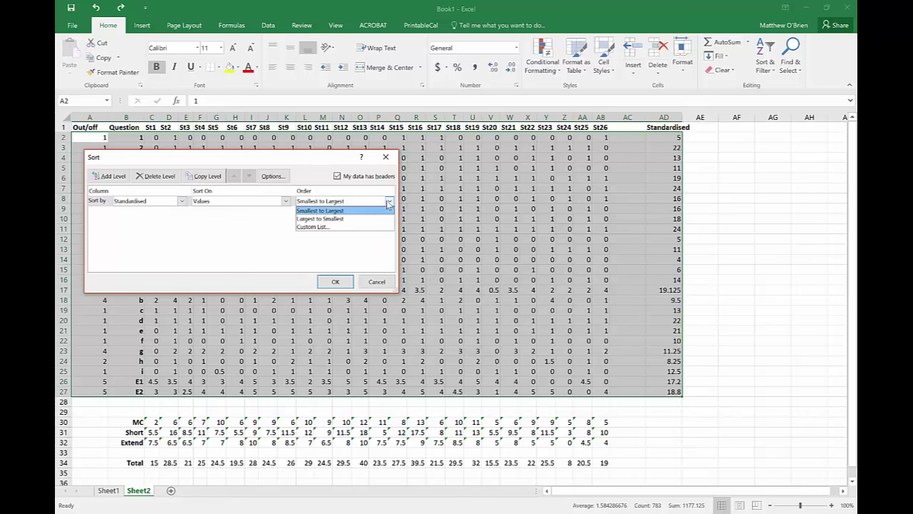
{"action": "left_click", "coordinate": [343, 219]}
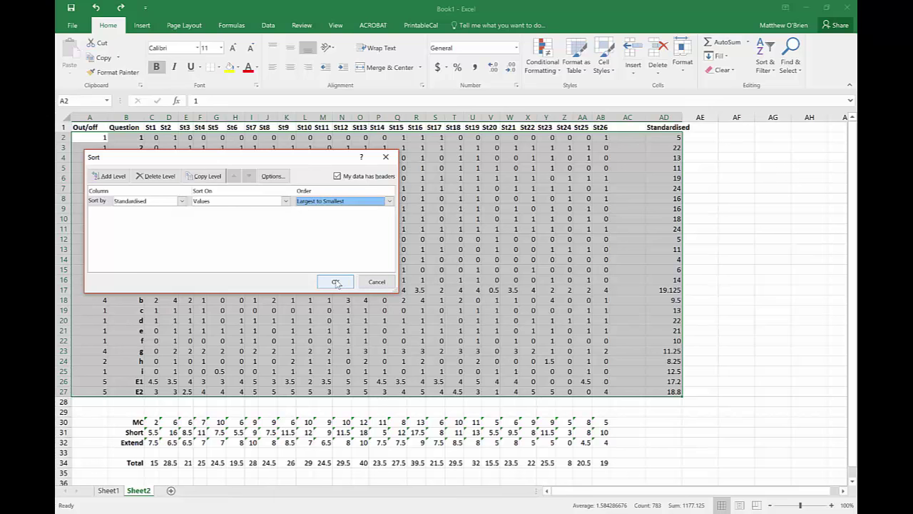
{"action": "left_click", "coordinate": [336, 283]}
{"action": "left_click", "coordinate": [336, 283]}
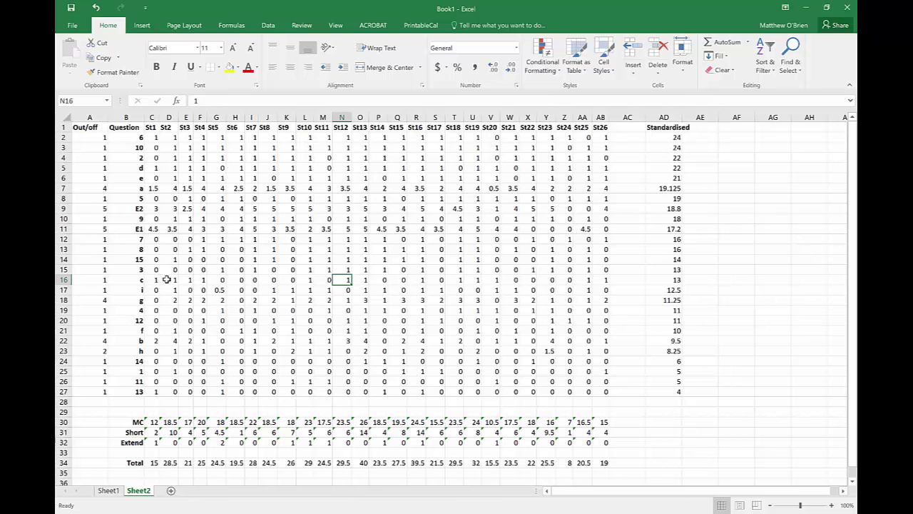
- Copy the sorted table with its totals, A1:AD34, and paste it transposed at A1 of a new worksheet
{"action": "left_click_drag", "start_coordinate": [85, 127], "coordinate": [657, 462]}
{"action": "key", "text": "ctrl+c"}
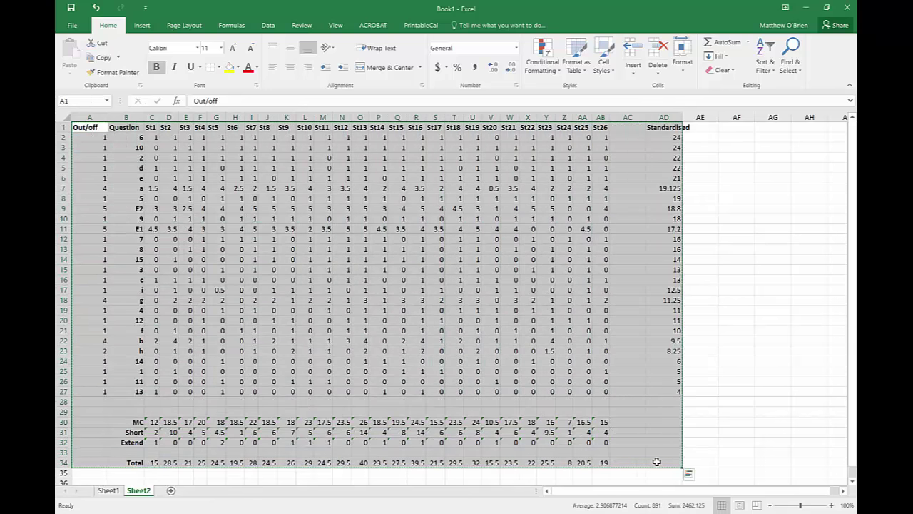
{"action": "left_click", "coordinate": [171, 490]}
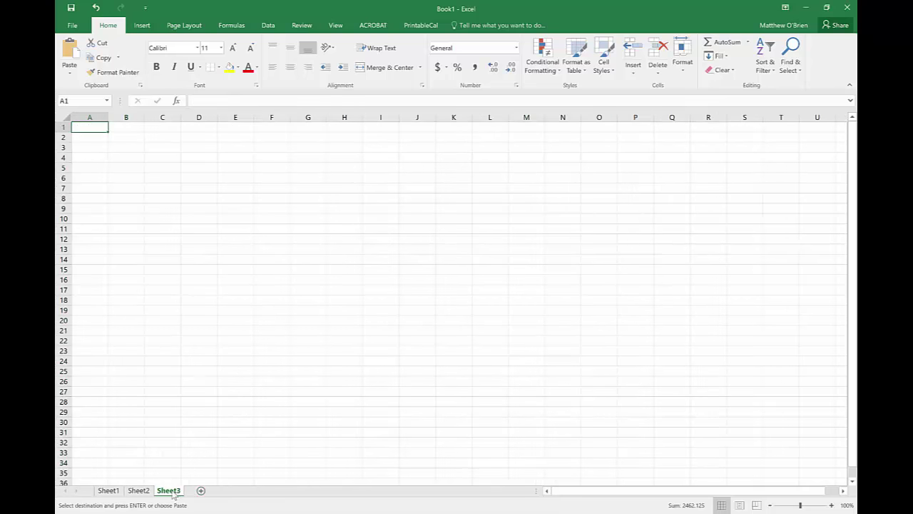
{"action": "left_click", "coordinate": [71, 74]}
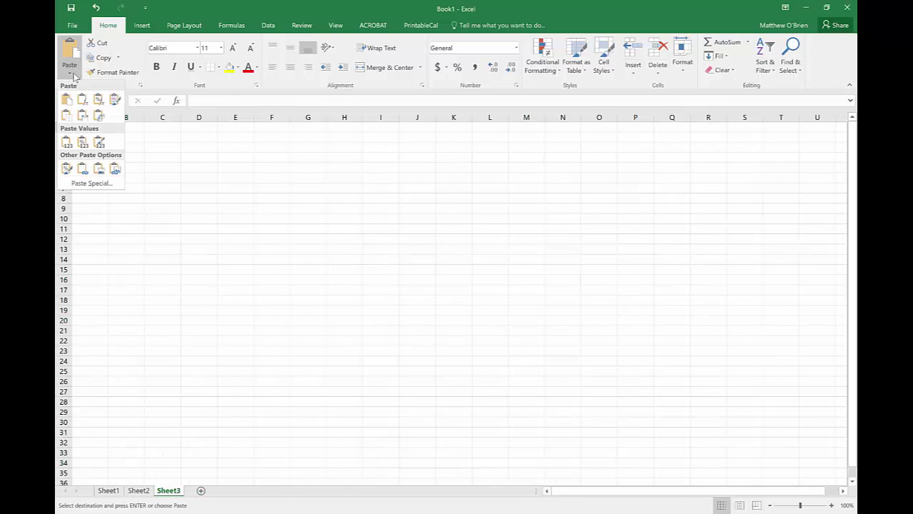
{"action": "left_click", "coordinate": [100, 116]}
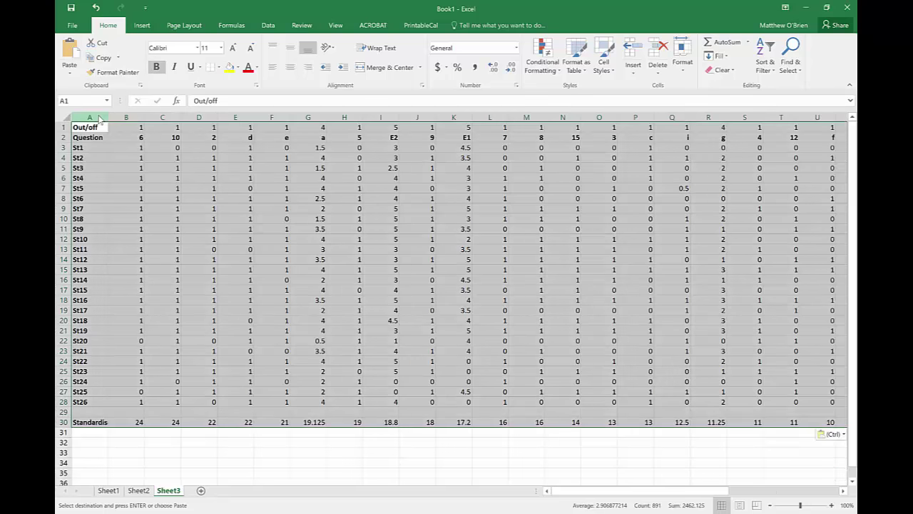
{"action": "left_click", "coordinate": [130, 169]}
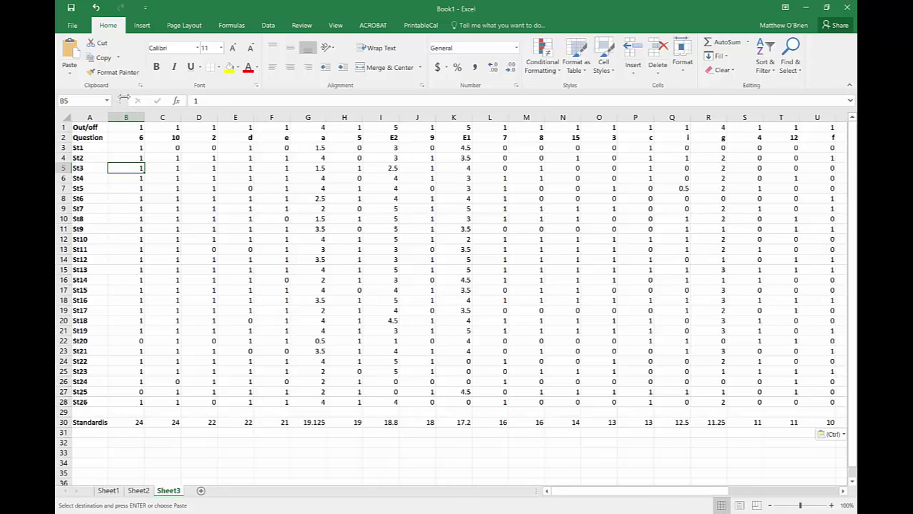
- AutoFit the widths of columns B to AH on Sheet3 and return to column A
{"action": "left_click_drag", "start_coordinate": [126, 117], "coordinate": [792, 135]}
{"action": "double_click", "coordinate": [688, 117]}
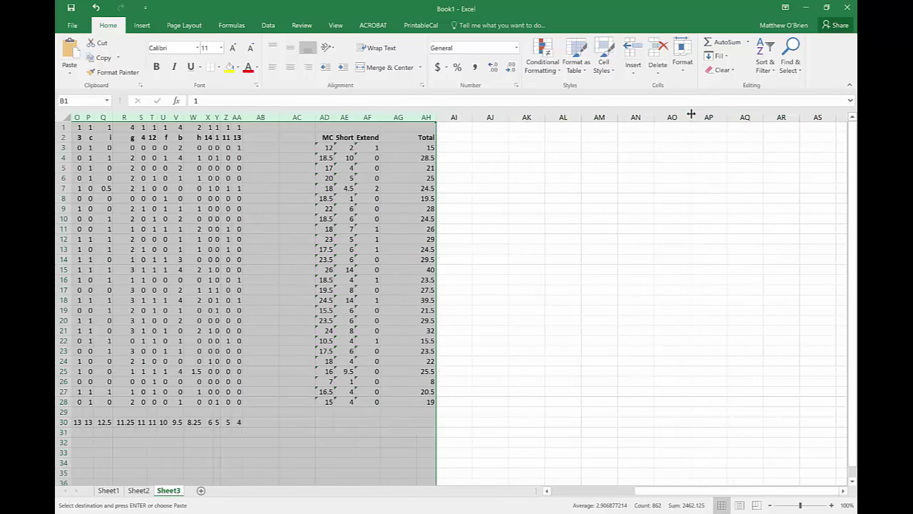
{"action": "left_click", "coordinate": [486, 172]}
{"action": "key", "text": "ctrl+Left"}
{"action": "key", "text": "ctrl+Left"}
{"action": "key", "text": "ctrl+Left"}
{"action": "key", "text": "ctrl+Left"}
{"action": "key", "text": "ctrl+Left"}
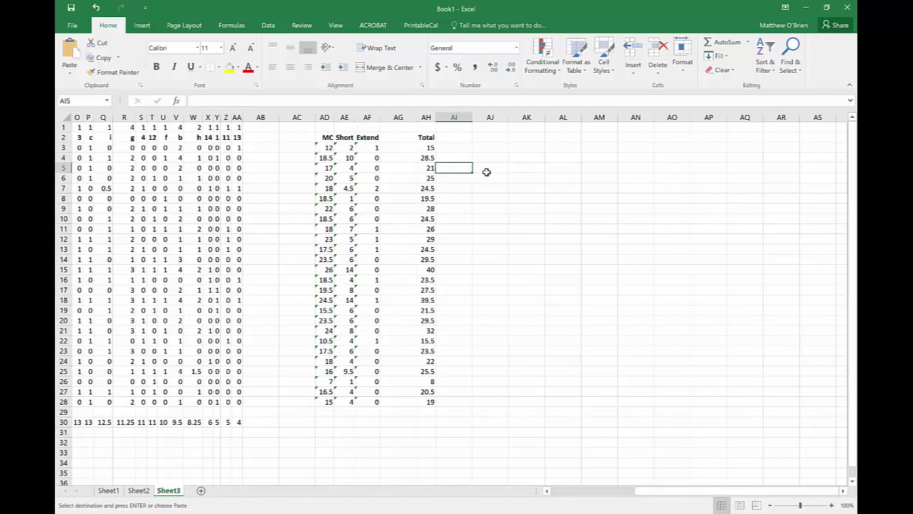
{"action": "key", "text": "ctrl+Left"}
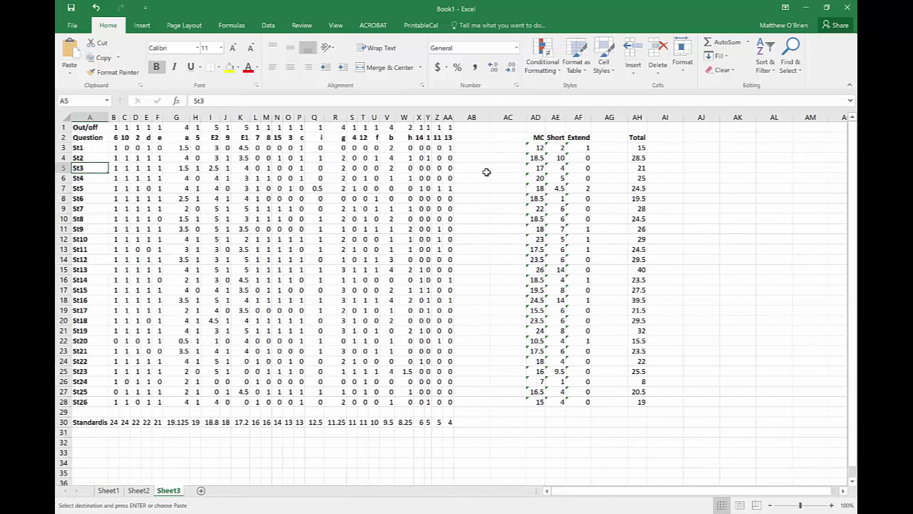
- Examine the labels in column A of Sheet3, going down through the student rows to St26
{"action": "key", "text": "Up"}
{"action": "key", "text": "Up"}
{"action": "key", "text": "Up"}
{"action": "key", "text": "Down"}
{"action": "key", "text": "Down"}
{"action": "key", "text": "Down"}
{"action": "key", "text": "Down"}
{"action": "key", "text": "Down"}
{"action": "key", "text": "Down"}
{"action": "key", "text": "Down"}
{"action": "key", "text": "Down"}
{"action": "key", "text": "Down"}
{"action": "key", "text": "Down"}
{"action": "key", "text": "Down"}
{"action": "key", "text": "Down"}
{"action": "key", "text": "Down"}
{"action": "key", "text": "Down"}
{"action": "key", "text": "Down"}
{"action": "key", "text": "Down"}
{"action": "key", "text": "Down"}
{"action": "key", "text": "Down"}
{"action": "key", "text": "Down"}
{"action": "key", "text": "Down"}
{"action": "key", "text": "Down"}
{"action": "key", "text": "Down"}
{"action": "key", "text": "Down"}
{"action": "key", "text": "Down"}
{"action": "key", "text": "Down"}
{"action": "key", "text": "Down"}
{"action": "key", "text": "Down"}
{"action": "key", "text": "Up"}
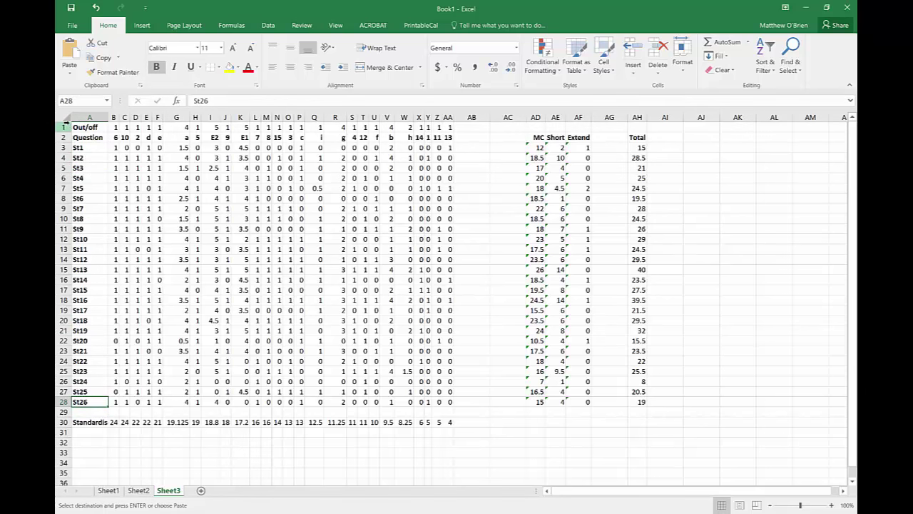
- Sort the student rows of the transposed table, with row 2 as headers, by Total from smallest to largest
{"action": "left_click_drag", "start_coordinate": [83, 127], "coordinate": [632, 420]}
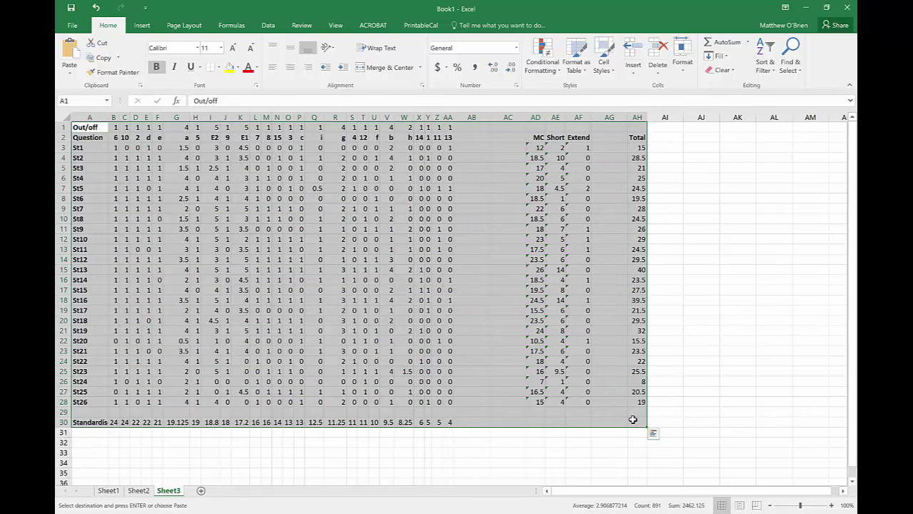
{"action": "left_click", "coordinate": [95, 137]}
{"action": "left_click_drag", "start_coordinate": [95, 137], "coordinate": [635, 404]}
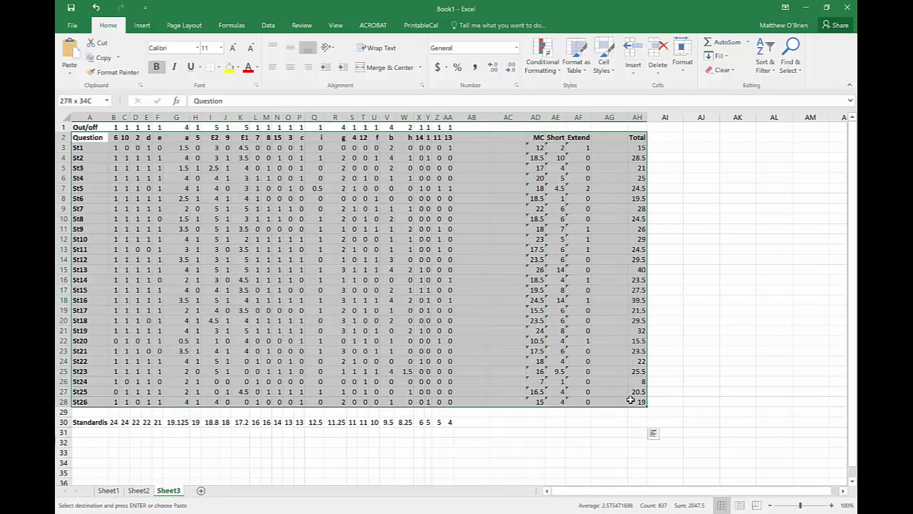
{"action": "key", "text": "ctrl+z"}
{"action": "left_click", "coordinate": [767, 54]}
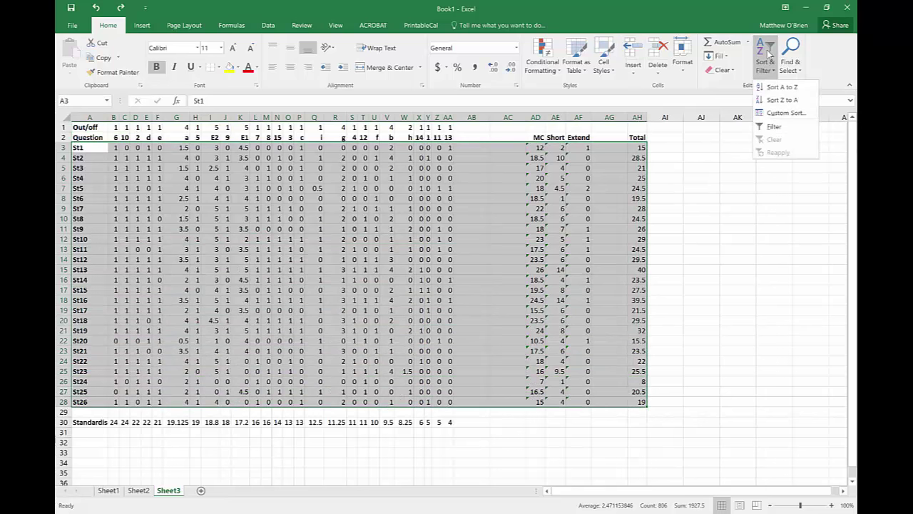
{"action": "left_click", "coordinate": [769, 113]}
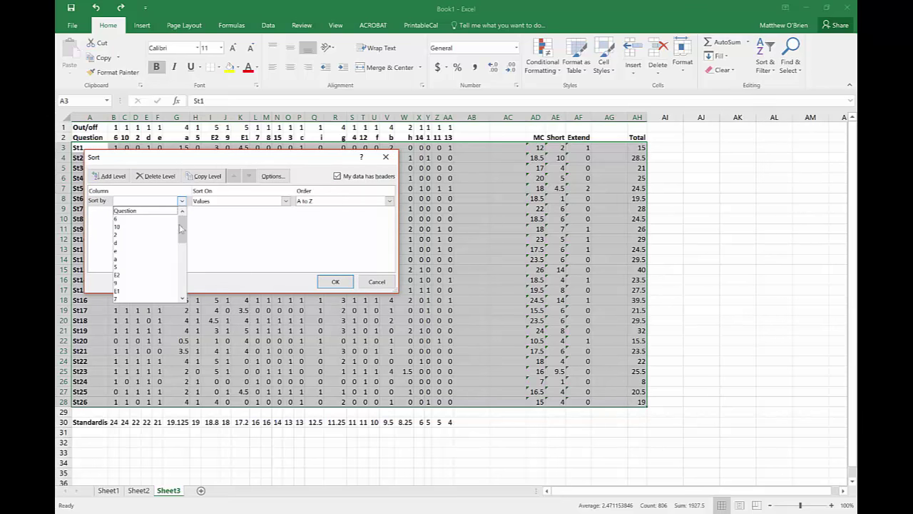
{"action": "left_click_drag", "start_coordinate": [181, 243], "coordinate": [180, 292]}
{"action": "left_click", "coordinate": [136, 293]}
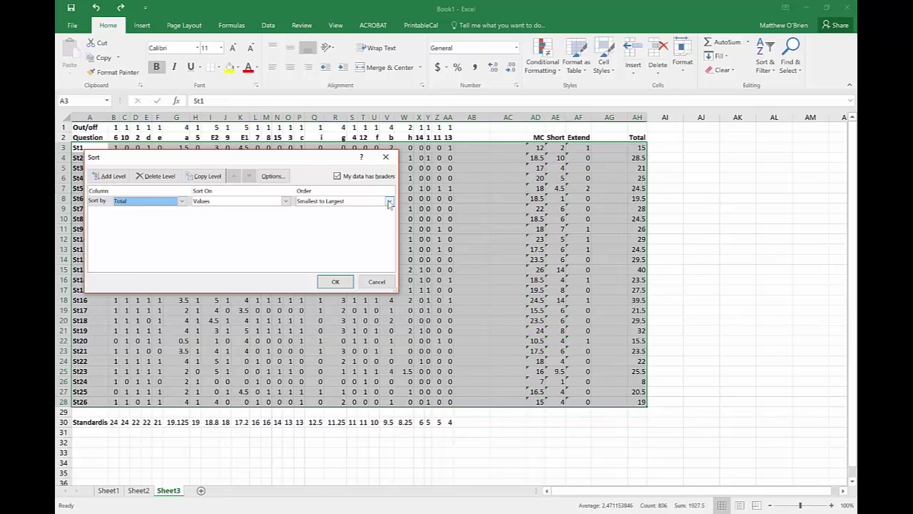
{"action": "left_click", "coordinate": [335, 283]}
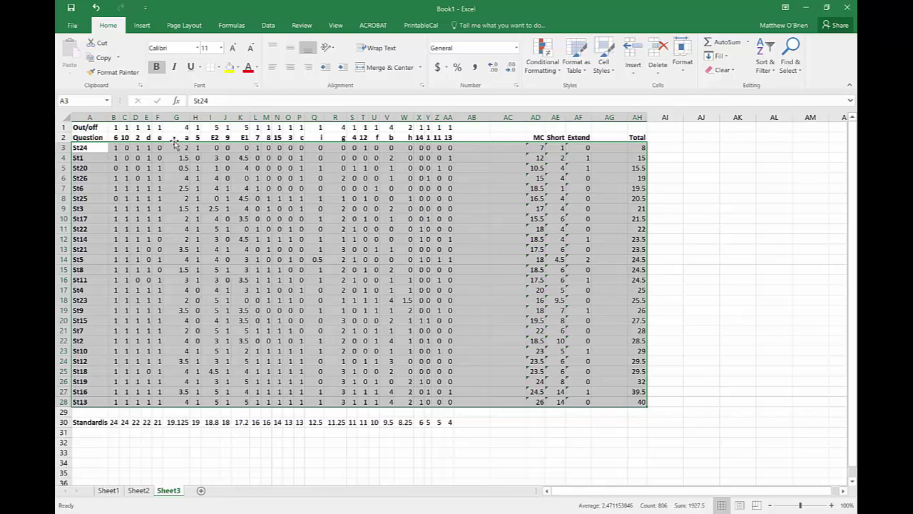
- Give question columns B to AA on Sheet3 one equal, narrow width
{"action": "left_click_drag", "start_coordinate": [119, 116], "coordinate": [448, 120]}
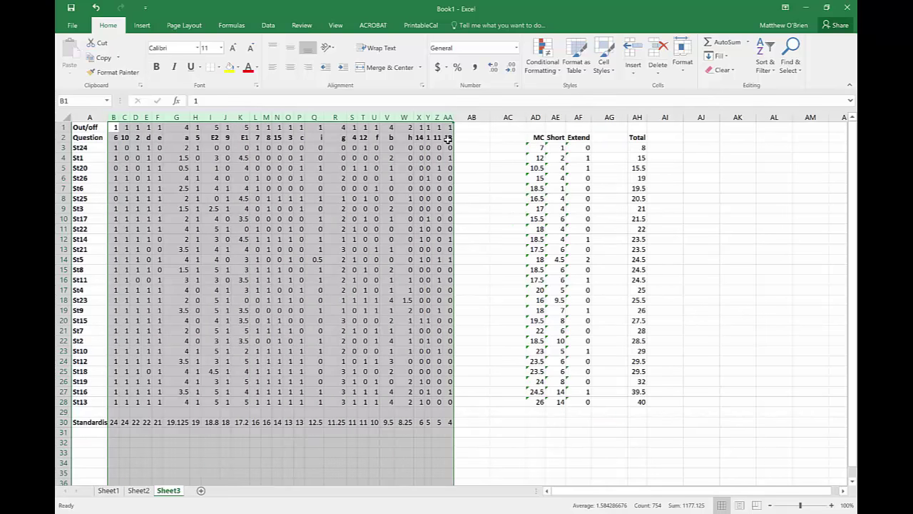
{"action": "left_click_drag", "start_coordinate": [119, 117], "coordinate": [123, 116]}
{"action": "left_click", "coordinate": [233, 188]}
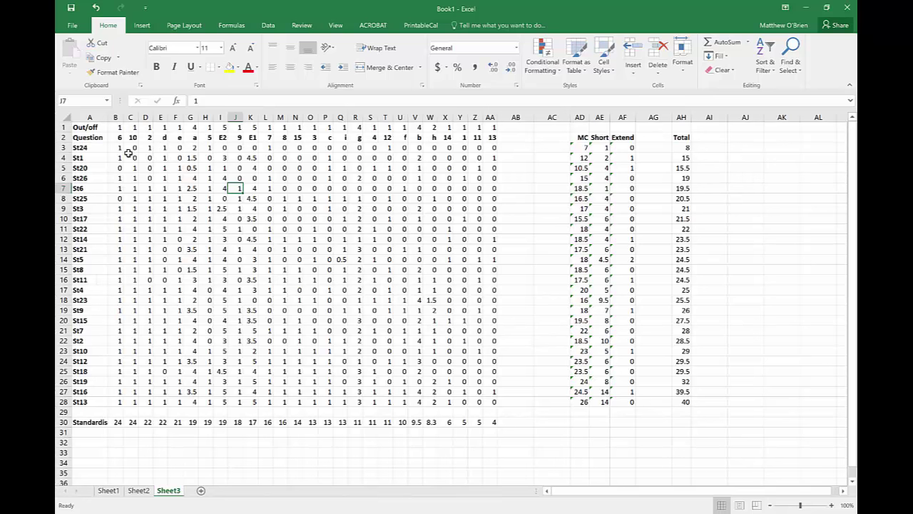
- Apply the Green - Yellow - Red Color Scale to the one-mark question scores: B3:F28, H3:H28, J3:J28, L3:Q28, S3:U28 and X3:AA28
{"action": "left_click_drag", "start_coordinate": [120, 147], "coordinate": [163, 162]}
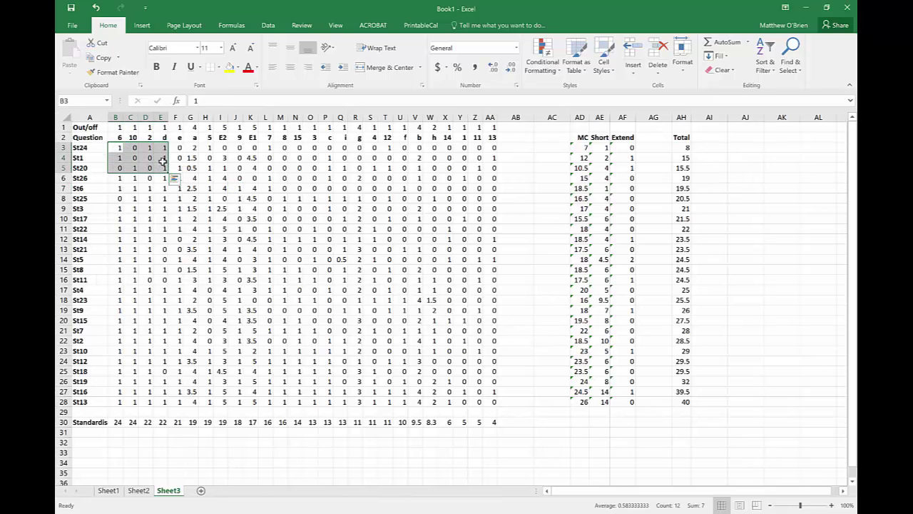
{"action": "left_click", "coordinate": [122, 157]}
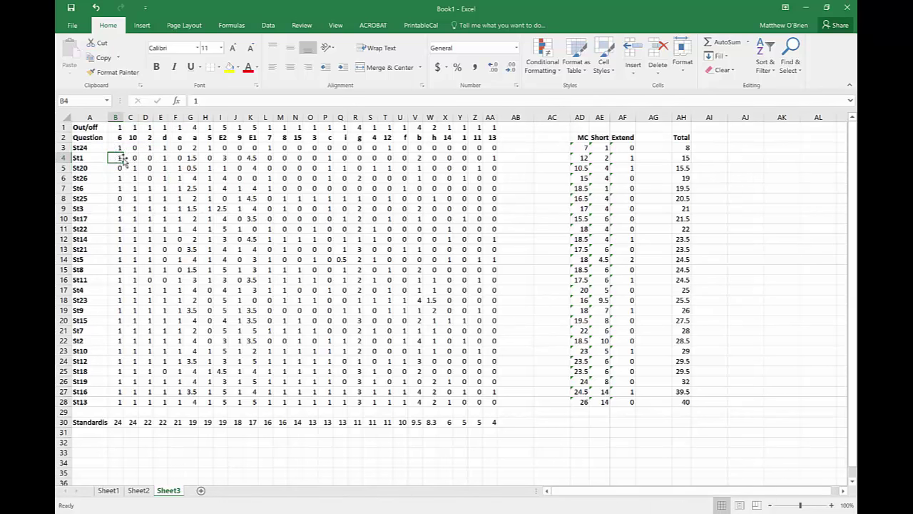
{"action": "left_click_drag", "start_coordinate": [119, 148], "coordinate": [174, 401]}
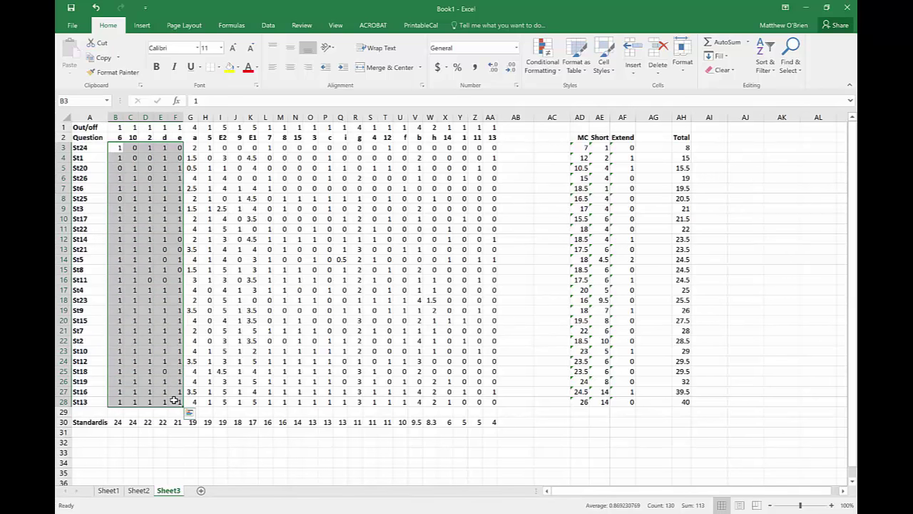
{"action": "left_click_drag", "start_coordinate": [207, 148], "coordinate": [205, 402], "text": "ctrl"}
{"action": "scroll", "coordinate": [244, 321], "scroll_direction": "down", "scroll_amount": 1}
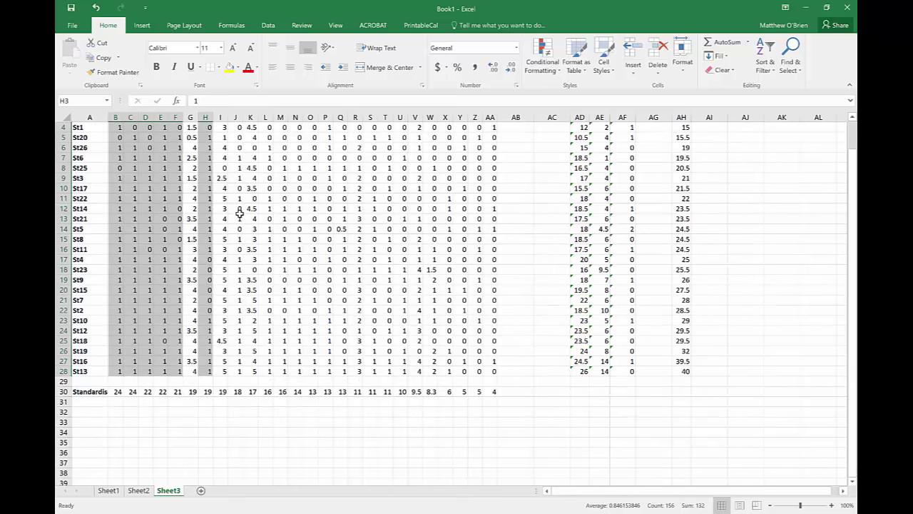
{"action": "scroll", "coordinate": [241, 214], "scroll_direction": "down", "scroll_amount": 1}
{"action": "scroll", "coordinate": [241, 215], "scroll_direction": "up", "scroll_amount": 2}
{"action": "scroll", "coordinate": [240, 214], "scroll_direction": "down", "scroll_amount": 1}
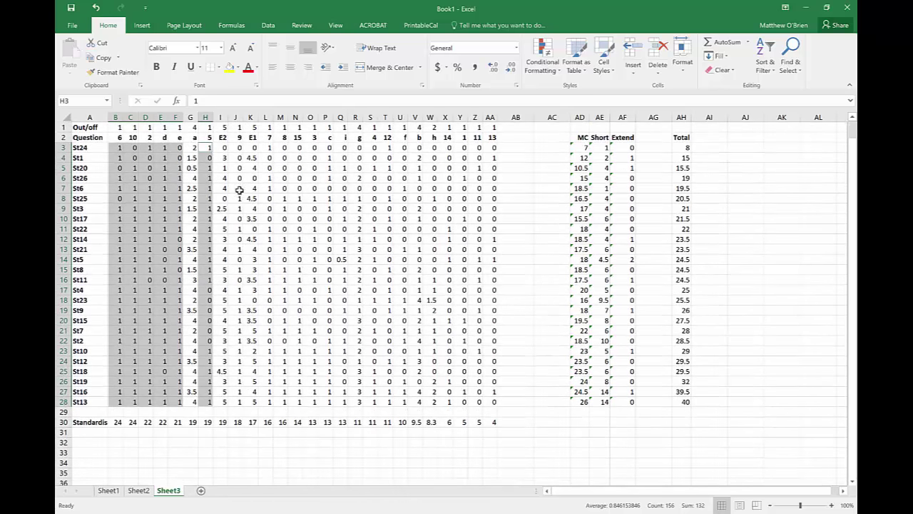
{"action": "left_click_drag", "start_coordinate": [237, 148], "coordinate": [237, 393], "text": "ctrl"}
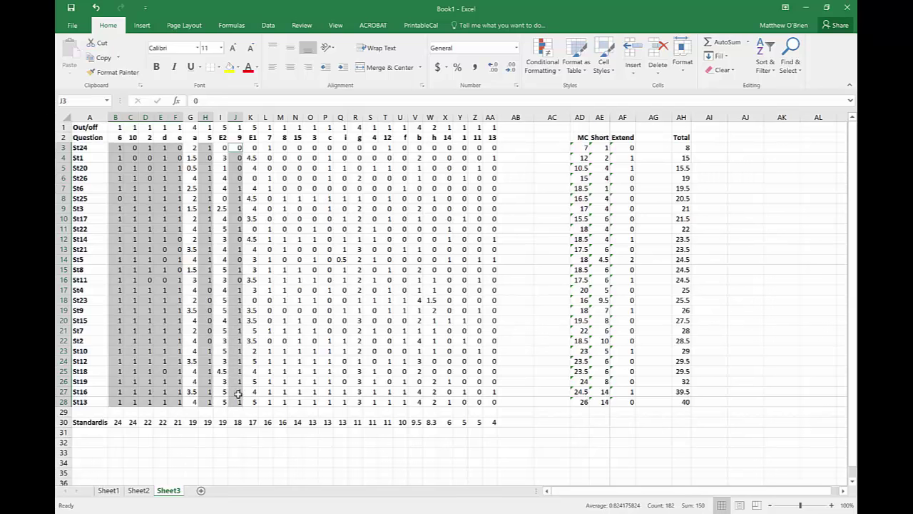
{"action": "left_click_drag", "start_coordinate": [267, 148], "coordinate": [338, 400], "text": "ctrl"}
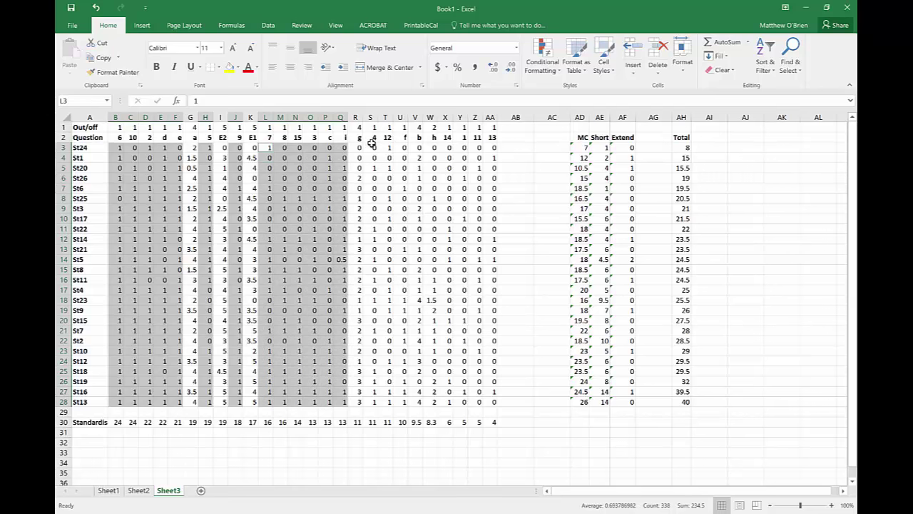
{"action": "left_click_drag", "start_coordinate": [373, 147], "coordinate": [401, 404], "text": "ctrl"}
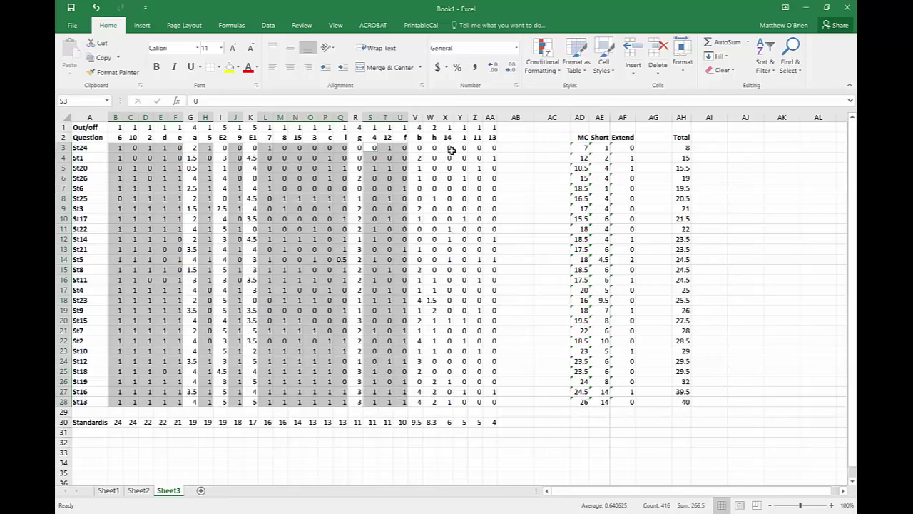
{"action": "left_click_drag", "start_coordinate": [449, 148], "coordinate": [491, 385], "text": "ctrl"}
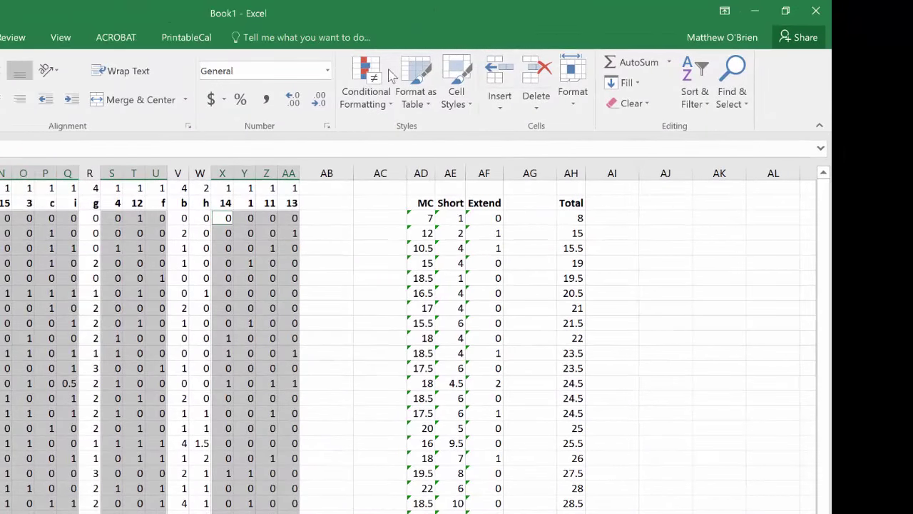
{"action": "left_click", "coordinate": [388, 113]}
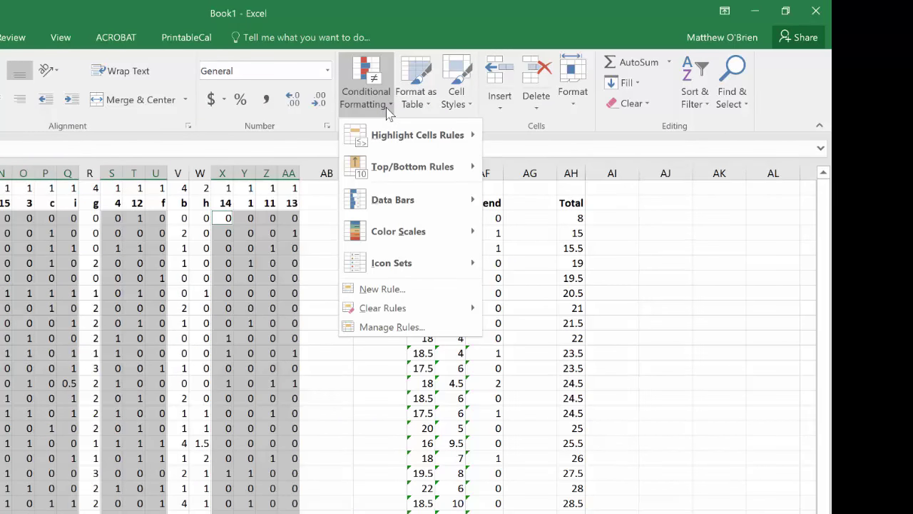
{"action": "mouse_move", "coordinate": [388, 239]}
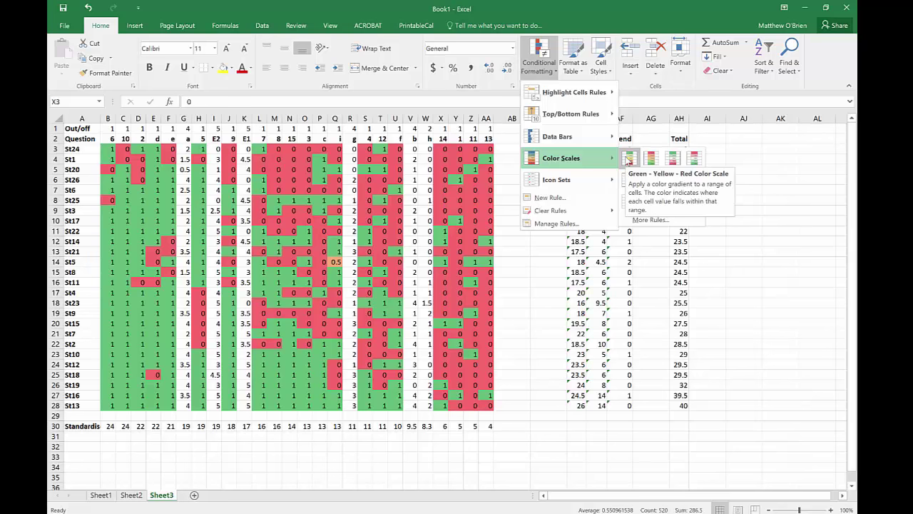
{"action": "left_click", "coordinate": [627, 158]}
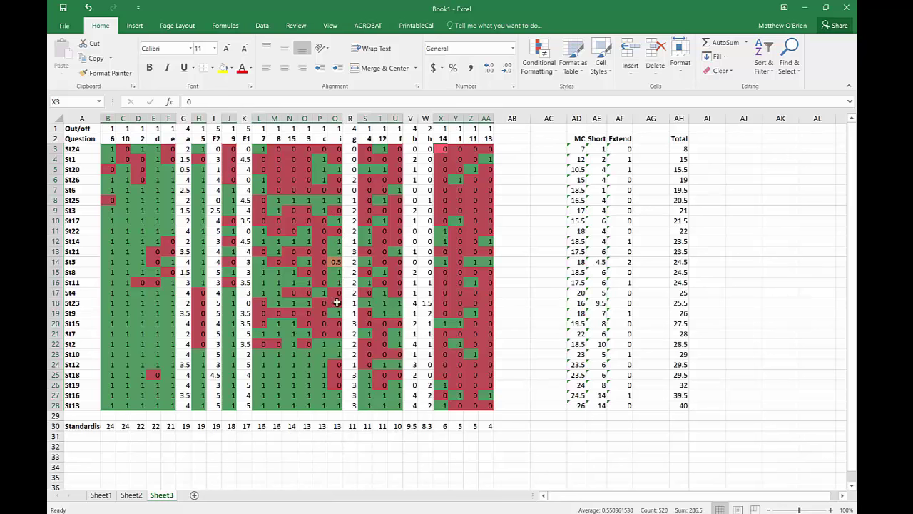
- Set St5's score for question i in cell Q14 to 1
{"action": "left_click", "coordinate": [336, 262]}
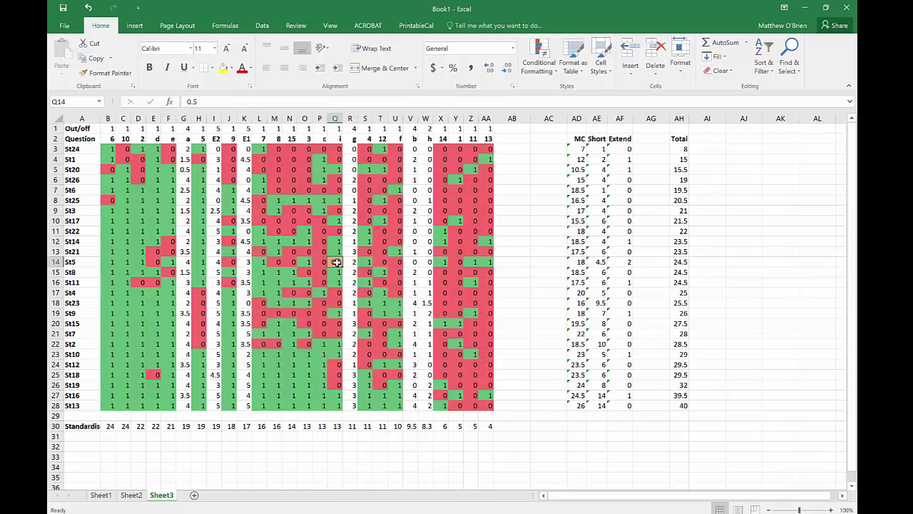
{"action": "type", "text": "1"}
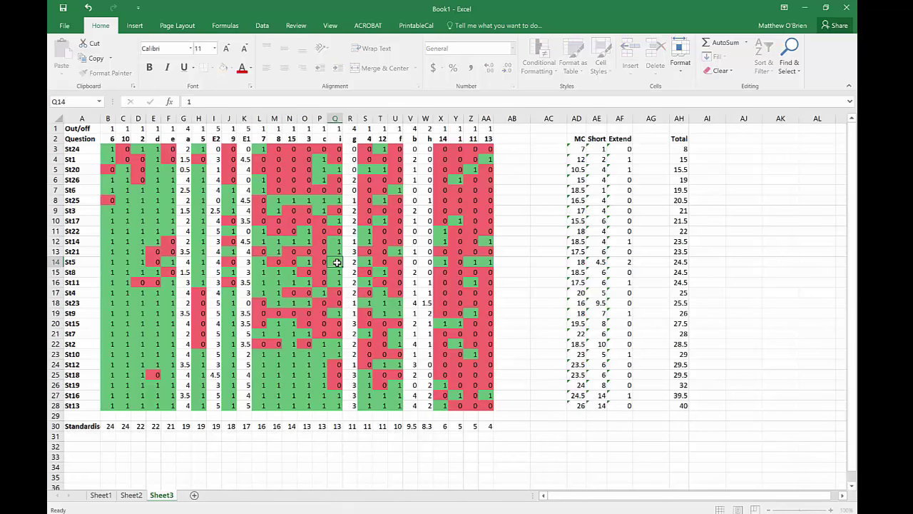
{"action": "key", "text": "Return"}
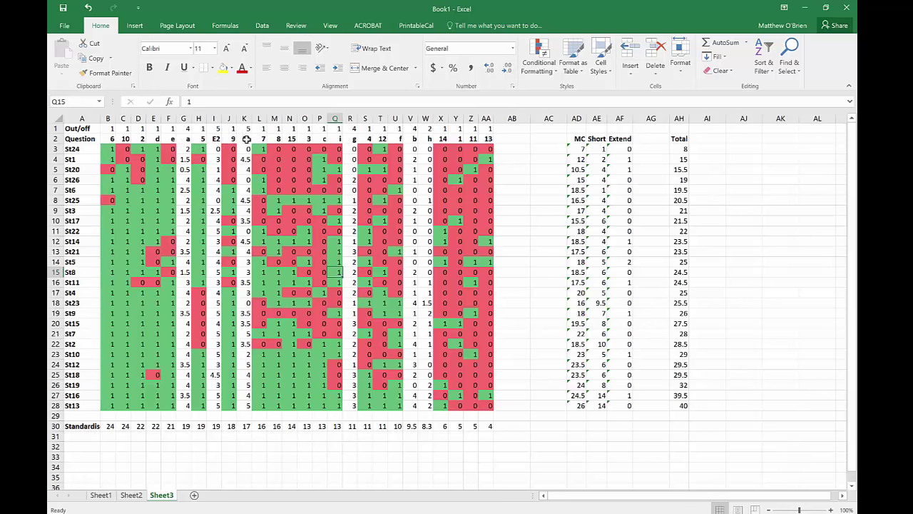
- Apply the Green - Yellow - Red Color Scale to the four-mark questions a, g and b: G3:G28, R3:R28 and V3:V28
{"action": "left_click", "coordinate": [183, 150]}
{"action": "left_click_drag", "start_coordinate": [183, 149], "coordinate": [189, 403]}
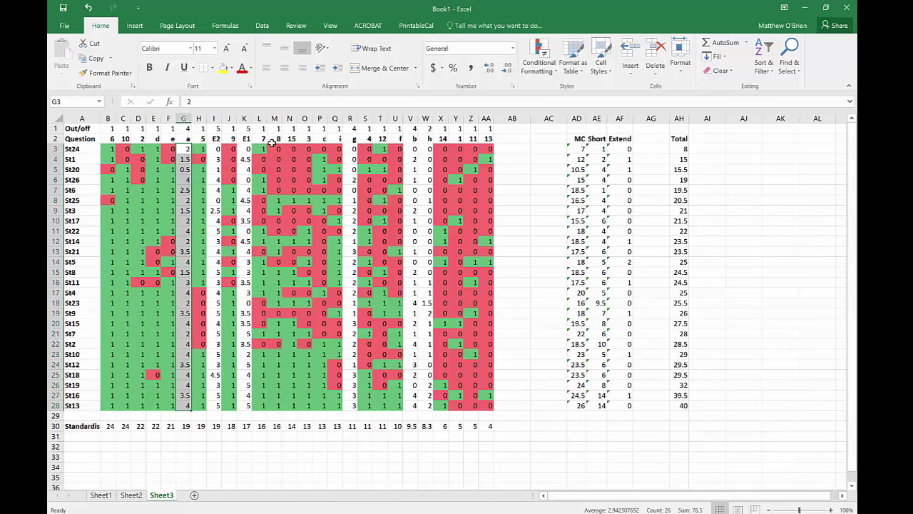
{"action": "left_click_drag", "start_coordinate": [350, 148], "coordinate": [349, 402]}
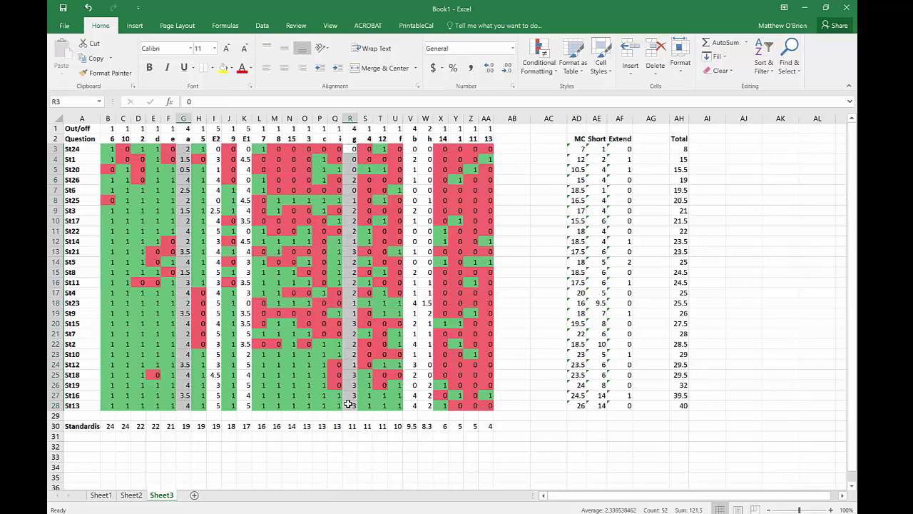
{"action": "left_click", "coordinate": [413, 151]}
{"action": "left_click_drag", "start_coordinate": [413, 154], "coordinate": [416, 409]}
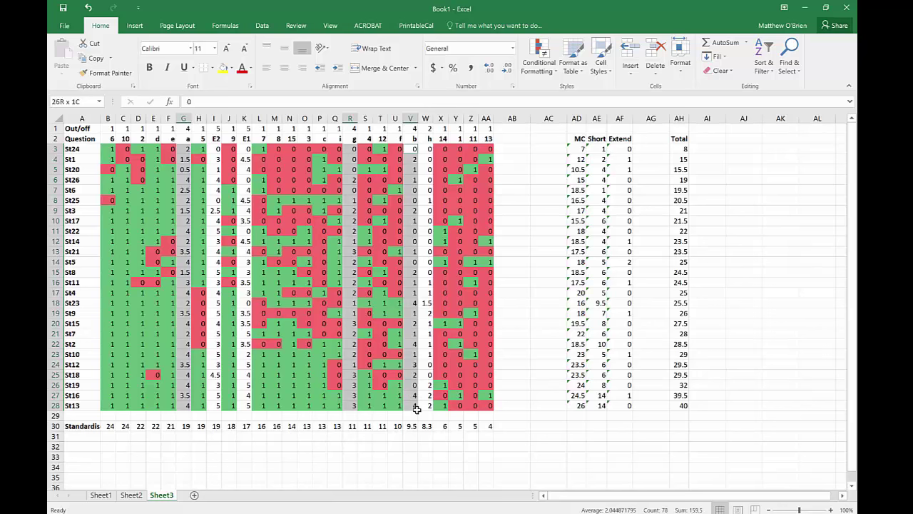
{"action": "left_click", "coordinate": [538, 57]}
{"action": "mouse_move", "coordinate": [541, 158]}
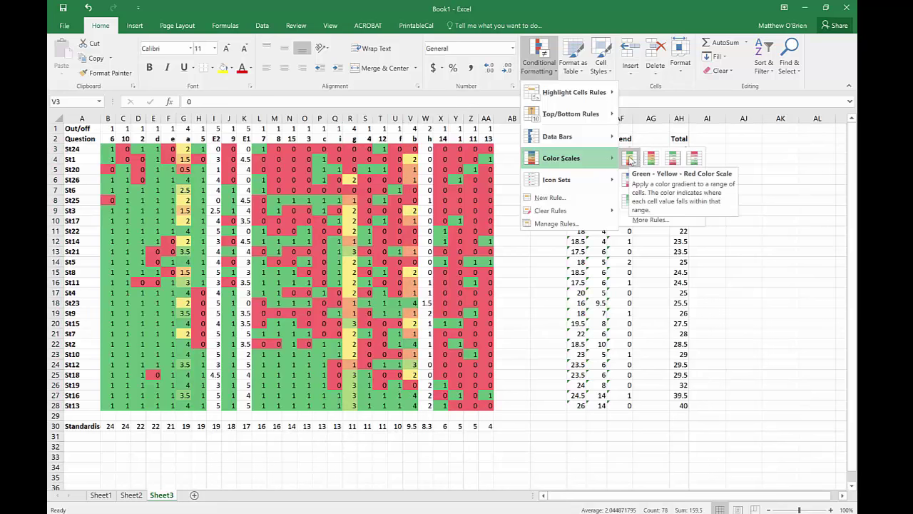
{"action": "left_click", "coordinate": [630, 158]}
{"action": "left_click", "coordinate": [631, 159]}
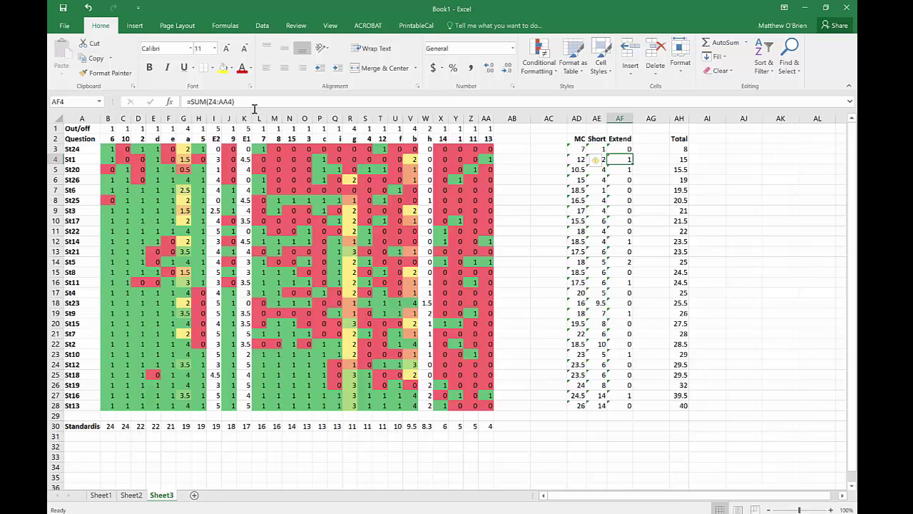
- Apply the Green - Yellow - Red Color Scale to the five-mark questions E2 and E1, I3:I28 and K3:K28
{"action": "left_click_drag", "start_coordinate": [213, 149], "coordinate": [207, 405]}
{"action": "scroll", "coordinate": [208, 406], "scroll_direction": "down", "scroll_amount": 1}
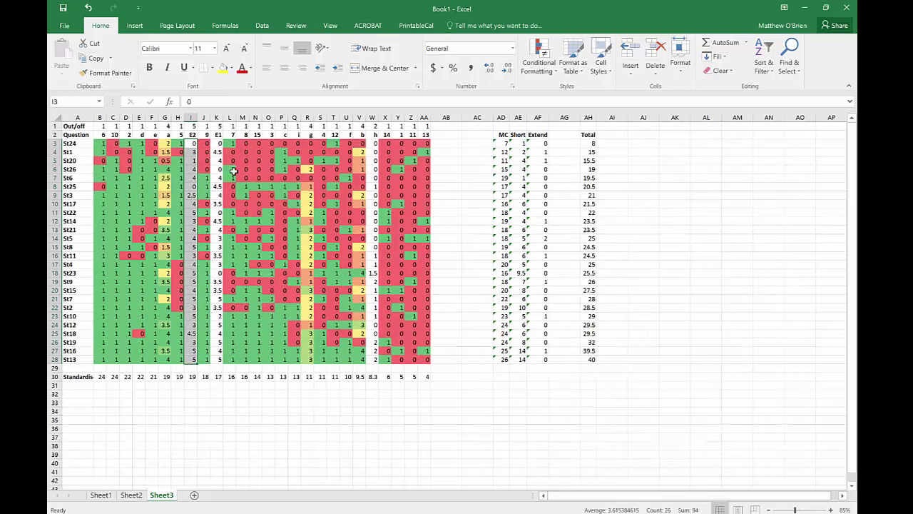
{"action": "left_click_drag", "start_coordinate": [218, 143], "coordinate": [212, 359]}
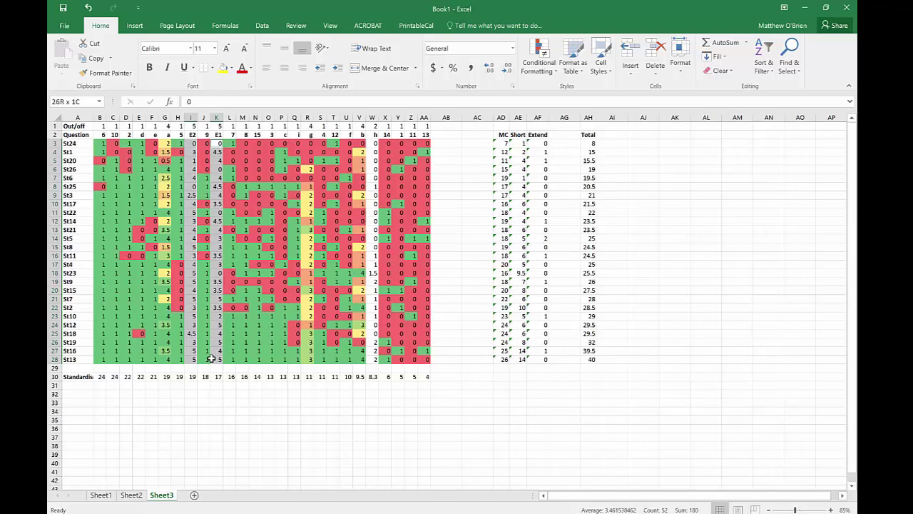
{"action": "left_click", "coordinate": [535, 55]}
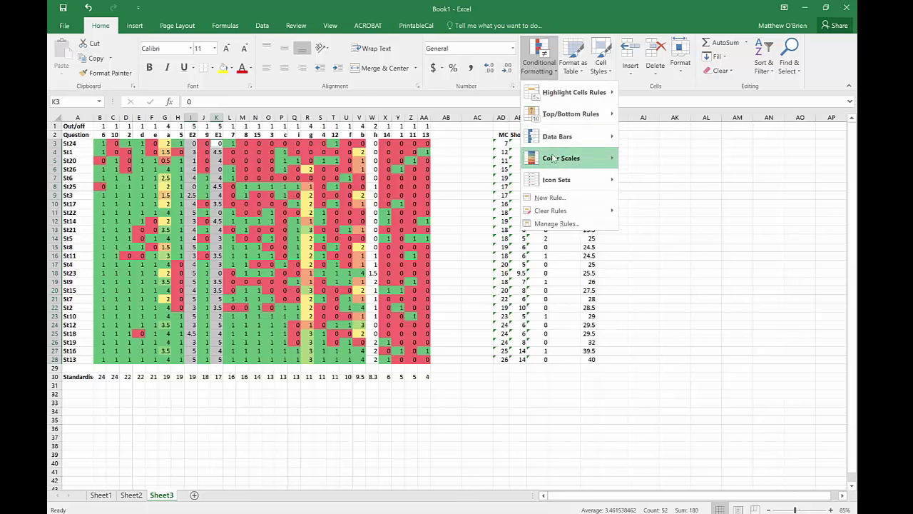
{"action": "mouse_move", "coordinate": [554, 161]}
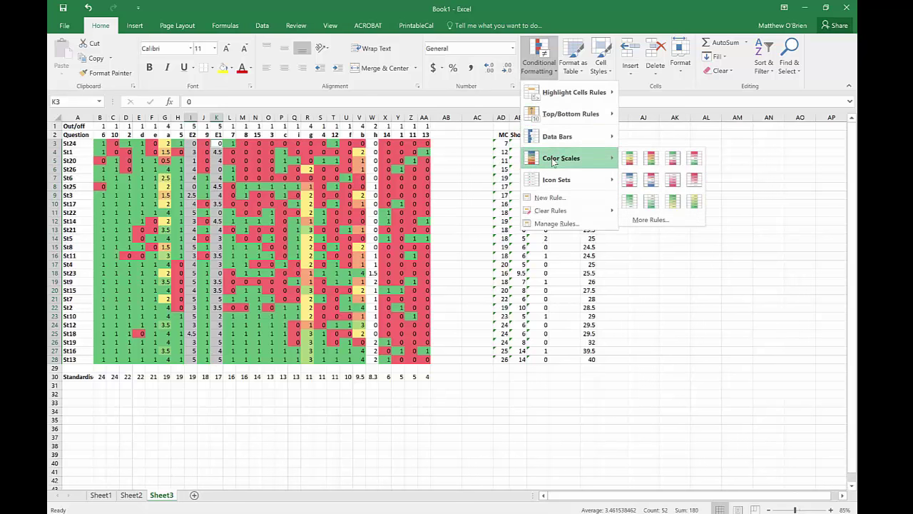
{"action": "left_click", "coordinate": [628, 159]}
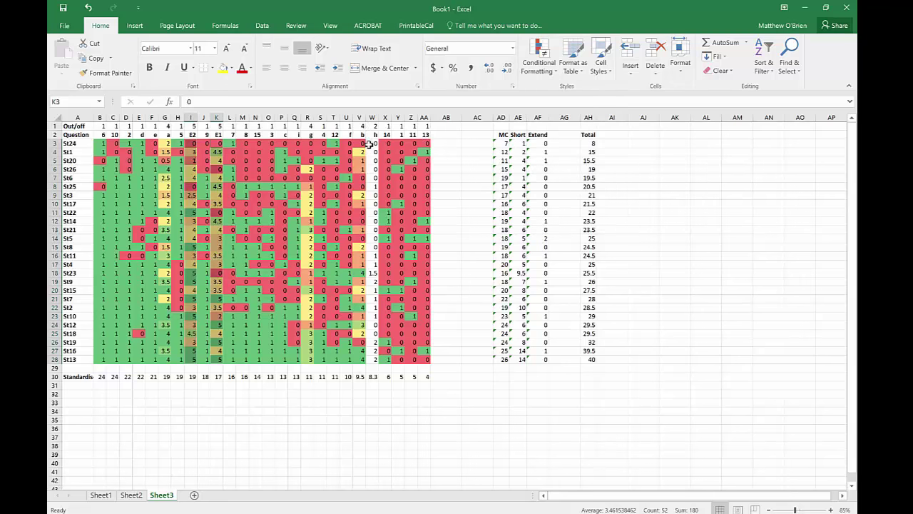
- Apply the Green - Yellow - Red Color Scale to the two-mark question h scores, W3:W28
{"action": "left_click_drag", "start_coordinate": [368, 144], "coordinate": [377, 360]}
{"action": "scroll", "coordinate": [380, 362], "scroll_direction": "down", "scroll_amount": 1}
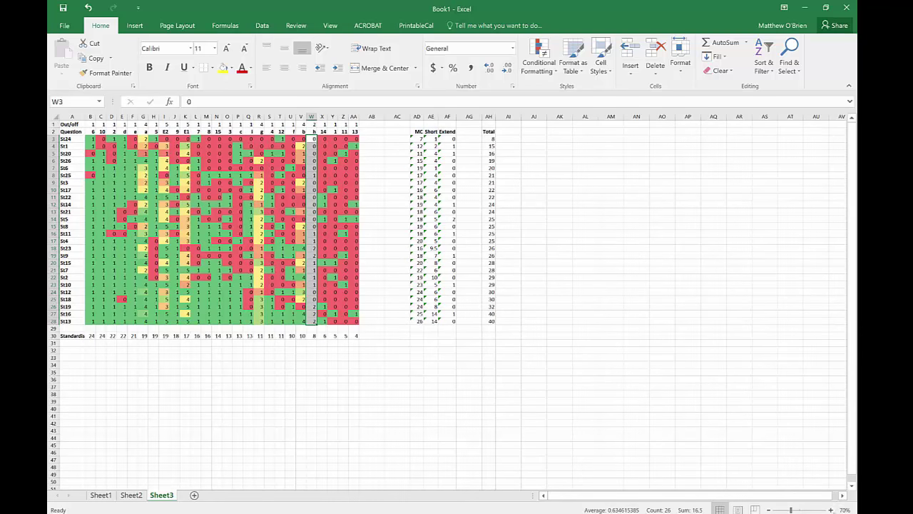
{"action": "left_click", "coordinate": [831, 509]}
{"action": "left_click", "coordinate": [832, 509]}
{"action": "left_click", "coordinate": [832, 509]}
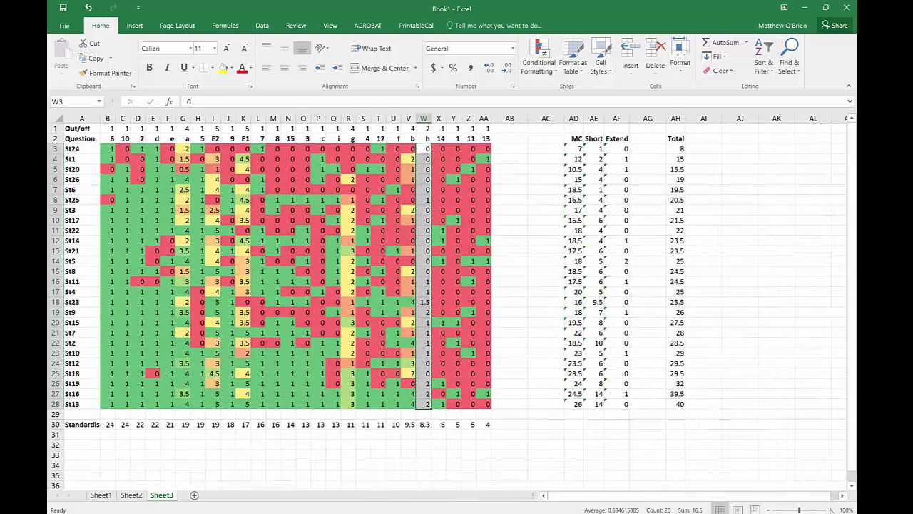
{"action": "left_click", "coordinate": [541, 57]}
{"action": "mouse_move", "coordinate": [546, 161]}
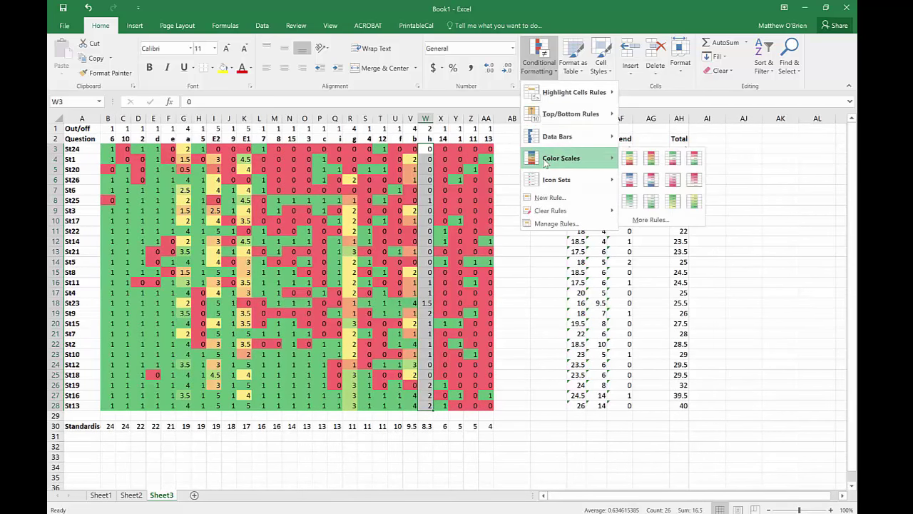
{"action": "left_click", "coordinate": [628, 158]}
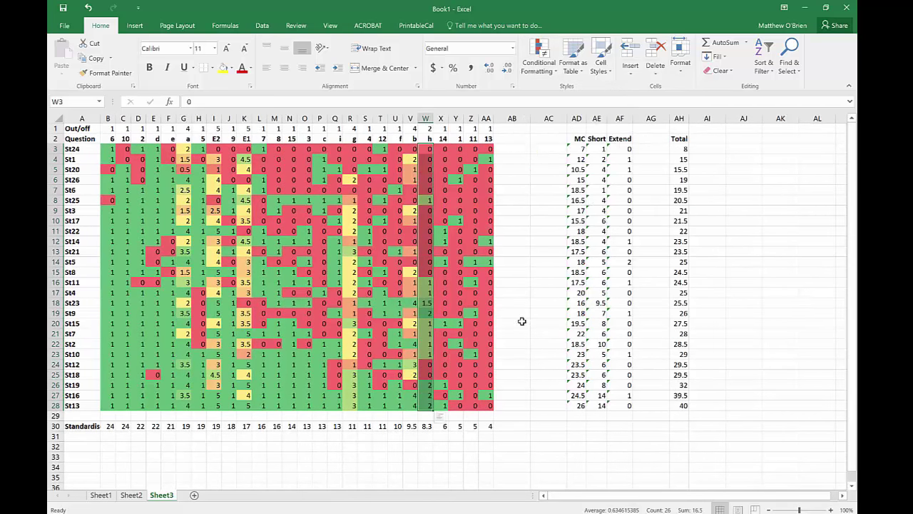
{"action": "left_click", "coordinate": [547, 412]}
{"action": "left_click", "coordinate": [543, 425]}
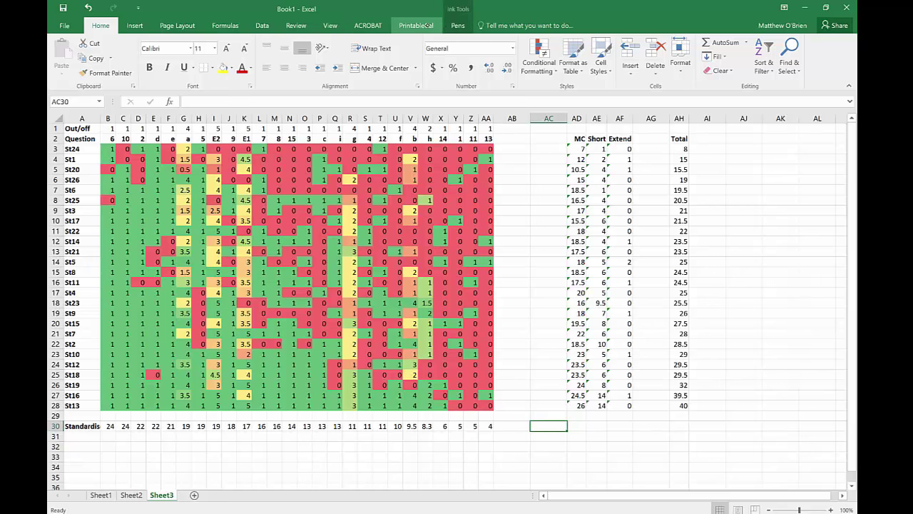
- Outline the upper-right triangle of the coloured score table with a blue ink pen and remove the outline
{"action": "left_click", "coordinate": [457, 26]}
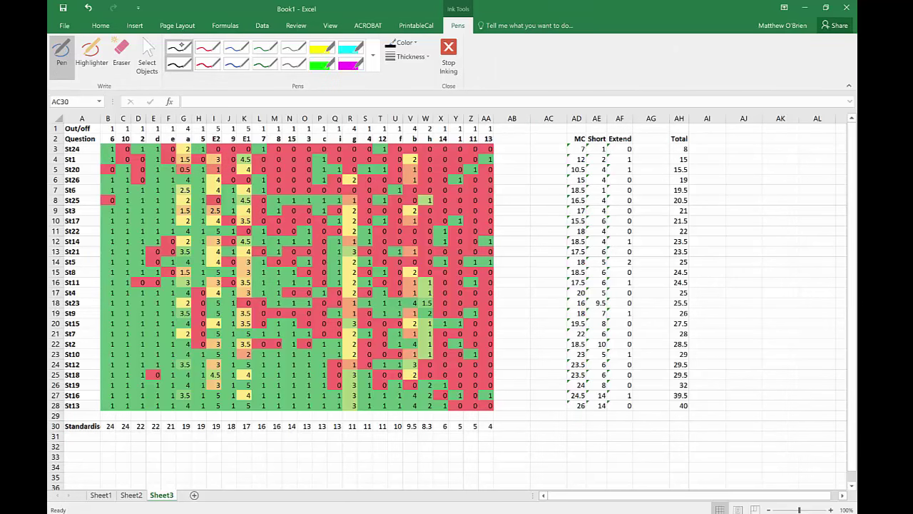
{"action": "left_click", "coordinate": [237, 61]}
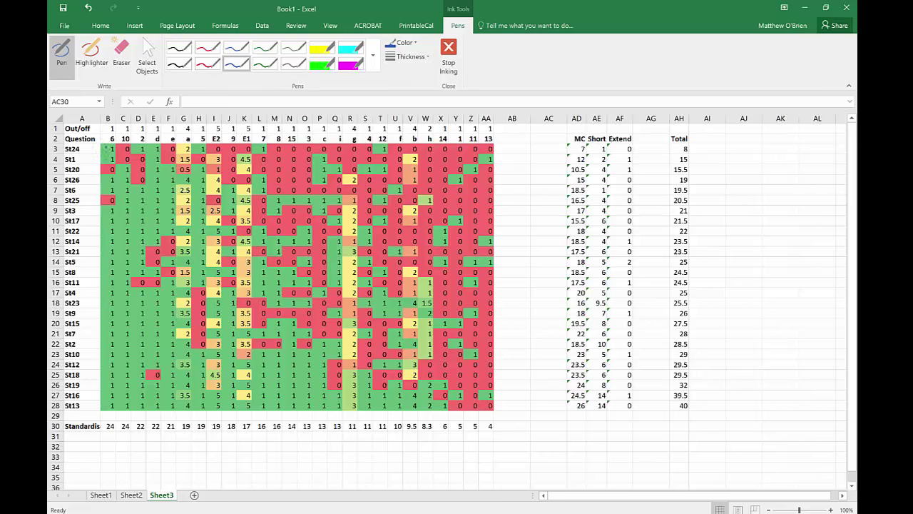
{"action": "mouse_move", "coordinate": [98, 151]}
{"action": "left_mouse_down"}
{"action": "mouse_move", "coordinate": [287, 312]}
{"action": "mouse_move", "coordinate": [480, 435]}
{"action": "mouse_move", "coordinate": [500, 313]}
{"action": "mouse_move", "coordinate": [449, 129]}
{"action": "mouse_move", "coordinate": [89, 134]}
{"action": "left_mouse_up"}
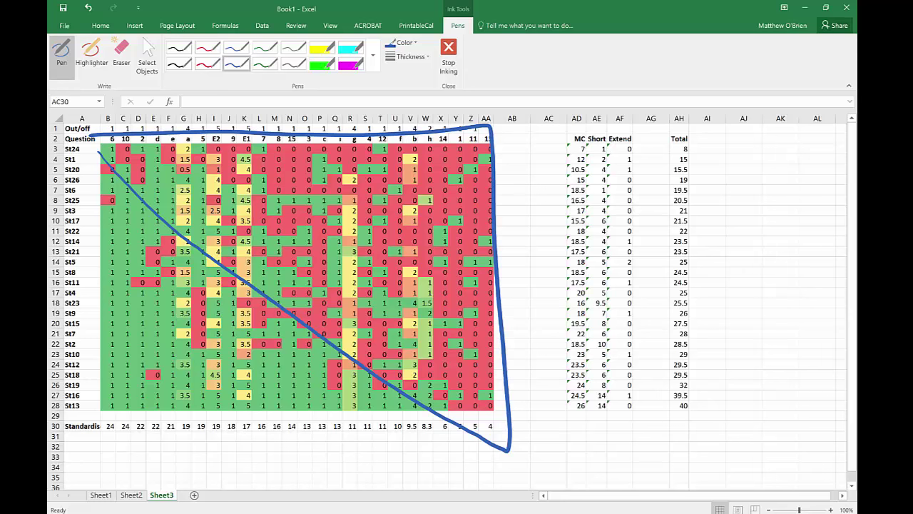
{"action": "key", "text": "ctrl+z"}
{"action": "left_click", "coordinate": [121, 51]}
- Draw a blue ink loop around the diagonal band from St24's first scores to beyond the table's lower-right corner, and remove it
{"action": "left_click", "coordinate": [61, 52]}
{"action": "mouse_move", "coordinate": [517, 394]}
{"action": "left_mouse_down"}
{"action": "mouse_move", "coordinate": [239, 169]}
{"action": "mouse_move", "coordinate": [96, 137]}
{"action": "mouse_move", "coordinate": [224, 322]}
{"action": "mouse_move", "coordinate": [475, 457]}
{"action": "mouse_move", "coordinate": [499, 373]}
{"action": "left_mouse_up"}
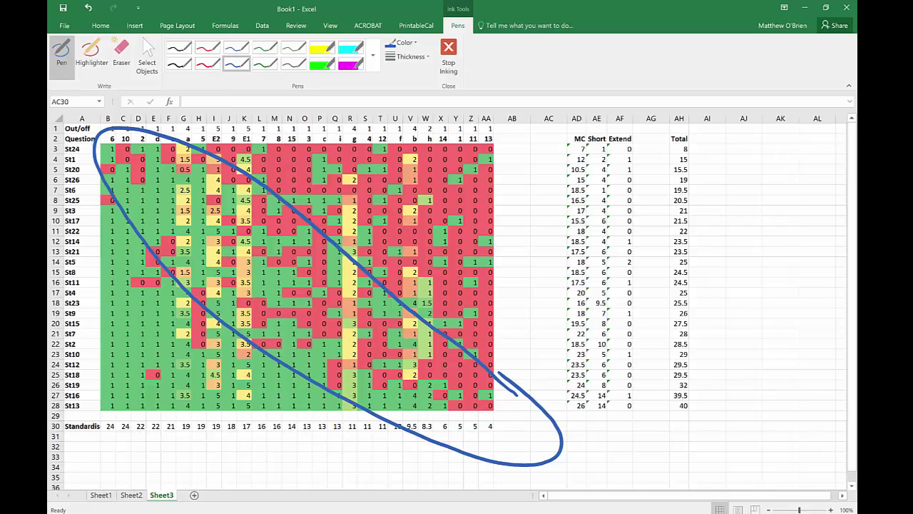
{"action": "key", "text": "ctrl+z"}
{"action": "left_click", "coordinate": [122, 54]}
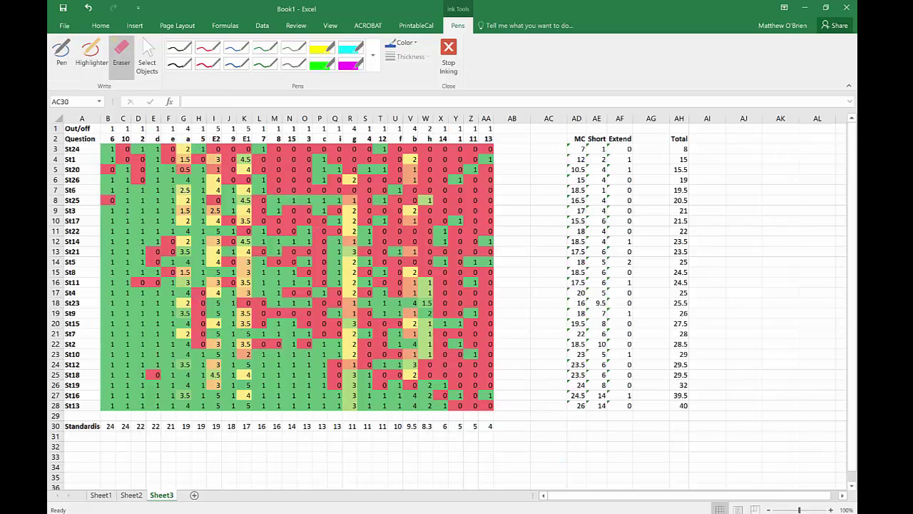
- Circle St24's scores for questions 2 to 7 in blue ink, and remove an extra circle drawn further along the row
{"action": "left_click", "coordinate": [61, 53]}
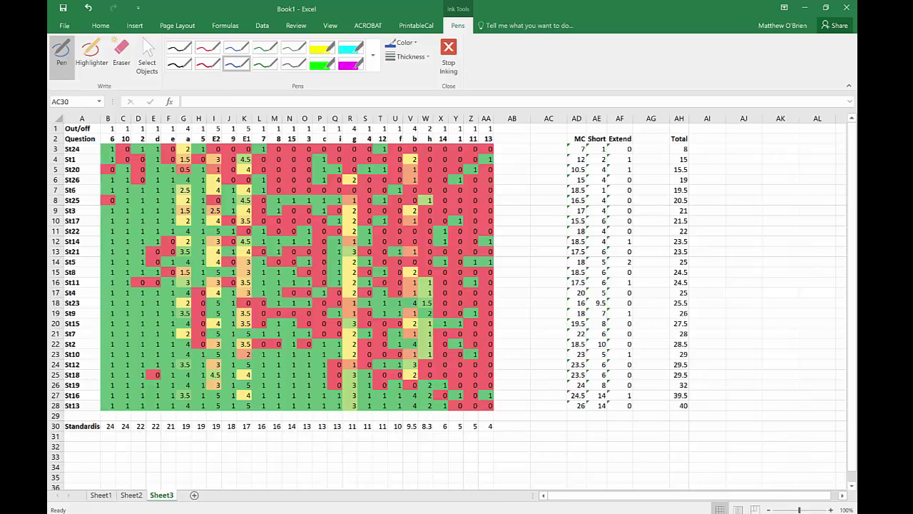
{"action": "mouse_move", "coordinate": [262, 136]}
{"action": "left_mouse_down"}
{"action": "mouse_move", "coordinate": [164, 134]}
{"action": "mouse_move", "coordinate": [228, 163]}
{"action": "mouse_move", "coordinate": [265, 134]}
{"action": "left_mouse_up"}
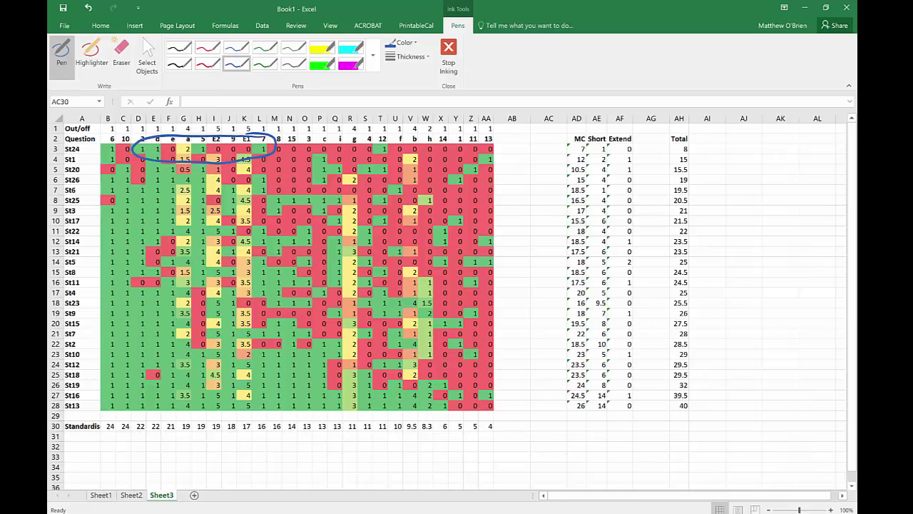
{"action": "mouse_move", "coordinate": [394, 135]}
{"action": "left_mouse_down"}
{"action": "mouse_move", "coordinate": [379, 158]}
{"action": "mouse_move", "coordinate": [398, 135]}
{"action": "left_mouse_up"}
{"action": "key", "text": "ctrl+z"}
{"action": "left_click", "coordinate": [121, 53]}
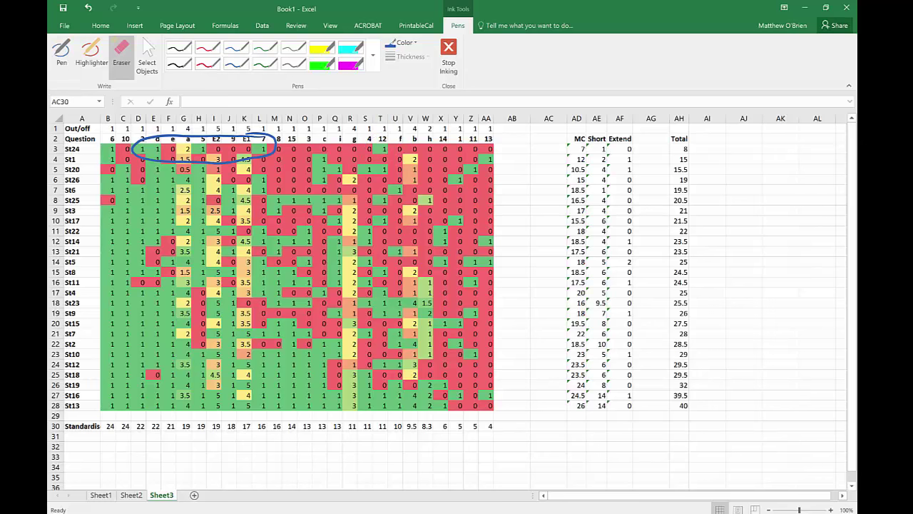
- Circle St24's question e score and the E2 to E1 scores in blue ink, and clear all ink from the sheet
{"action": "left_click", "coordinate": [61, 53]}
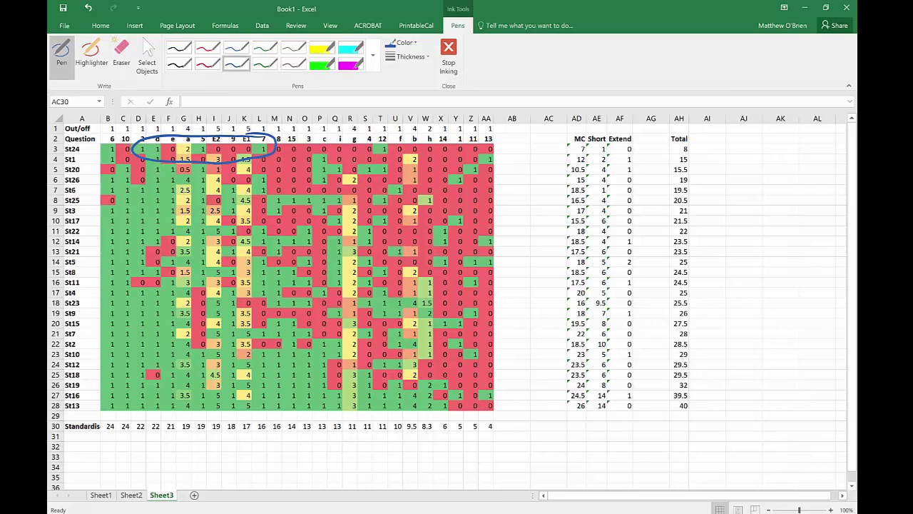
{"action": "left_click_drag", "start_coordinate": [161, 136], "coordinate": [159, 166]}
{"action": "mouse_move", "coordinate": [227, 139]}
{"action": "left_mouse_down"}
{"action": "mouse_move", "coordinate": [206, 140]}
{"action": "mouse_move", "coordinate": [261, 137]}
{"action": "mouse_move", "coordinate": [231, 133]}
{"action": "left_mouse_up"}
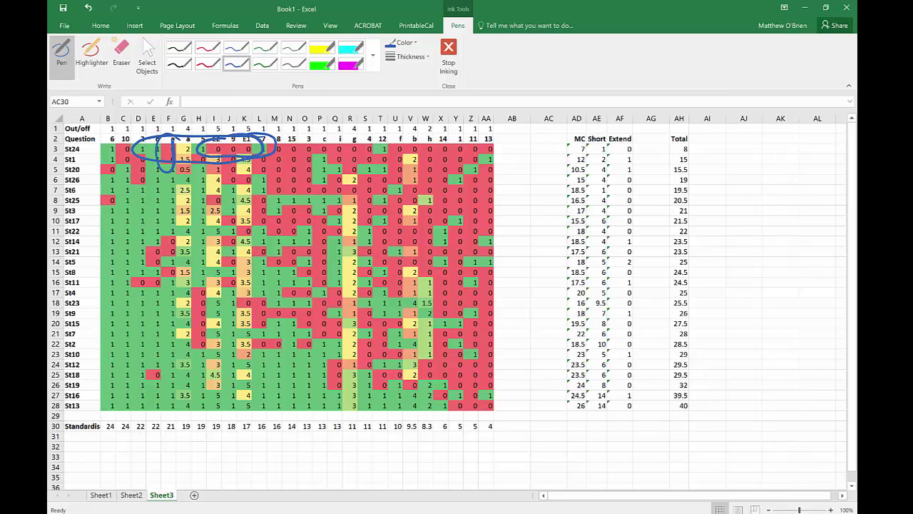
{"action": "key", "text": "ctrl+z"}
{"action": "key", "text": "ctrl+z"}
{"action": "left_click", "coordinate": [121, 53]}
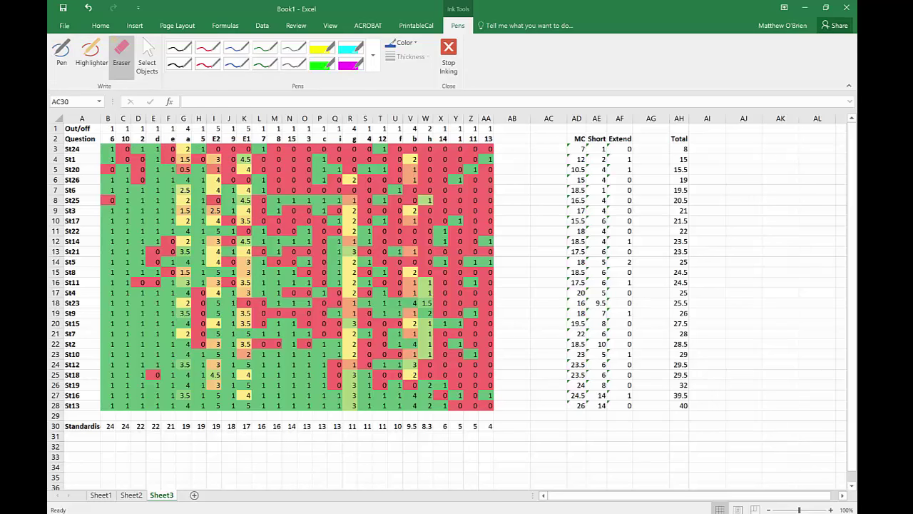
- Circle St13's score for question i and the scores for questions 1, 11 and 13 in blue ink, and clear both circles
{"action": "left_click", "coordinate": [61, 54]}
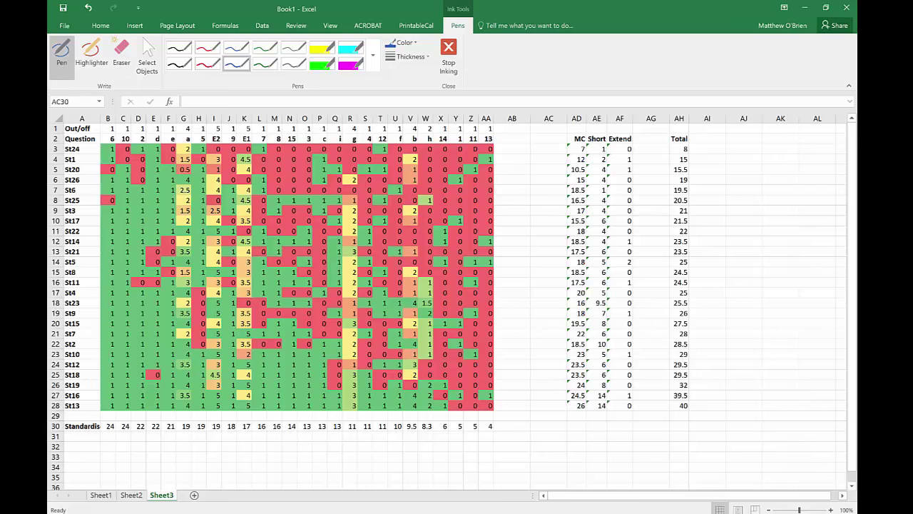
{"action": "mouse_move", "coordinate": [350, 394]}
{"action": "left_mouse_down"}
{"action": "mouse_move", "coordinate": [357, 408]}
{"action": "mouse_move", "coordinate": [350, 394]}
{"action": "left_mouse_up"}
{"action": "left_click", "coordinate": [121, 53]}
{"action": "left_click", "coordinate": [344, 406]}
{"action": "left_click", "coordinate": [62, 54]}
{"action": "mouse_move", "coordinate": [495, 393]}
{"action": "left_mouse_down"}
{"action": "mouse_move", "coordinate": [448, 412]}
{"action": "mouse_move", "coordinate": [501, 394]}
{"action": "left_mouse_up"}
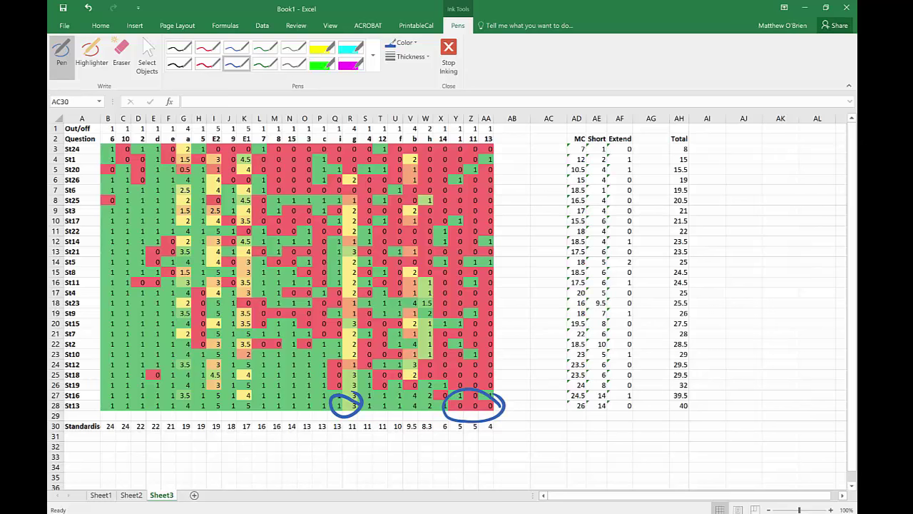
{"action": "key", "text": "ctrl+z"}
{"action": "key", "text": "ctrl+z"}
{"action": "left_click", "coordinate": [121, 54]}
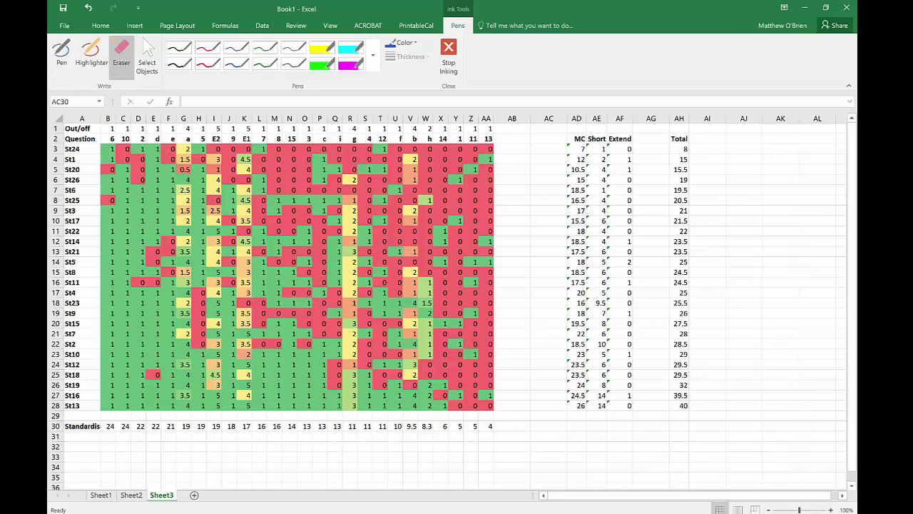
{"action": "left_click", "coordinate": [61, 53]}
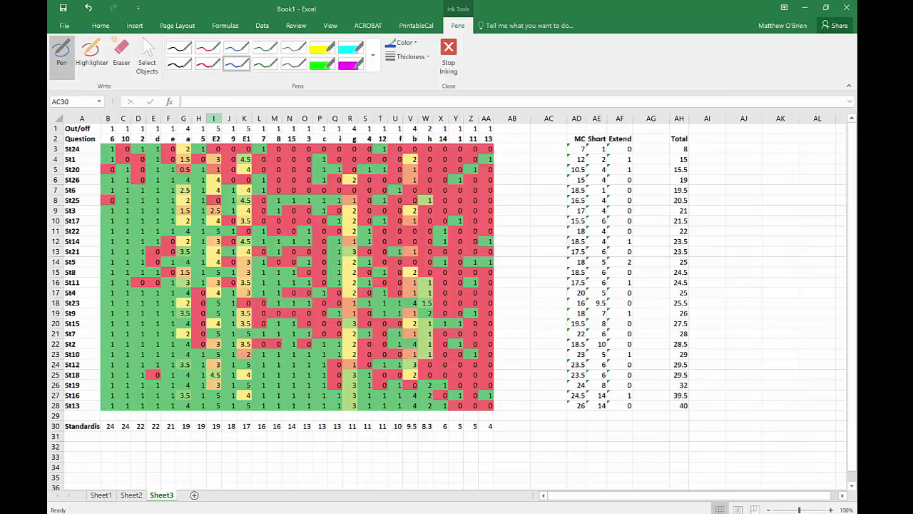
- Move question E2's column I out of the score table by inserting the cut column before blank column AC
{"action": "left_click", "coordinate": [214, 118]}
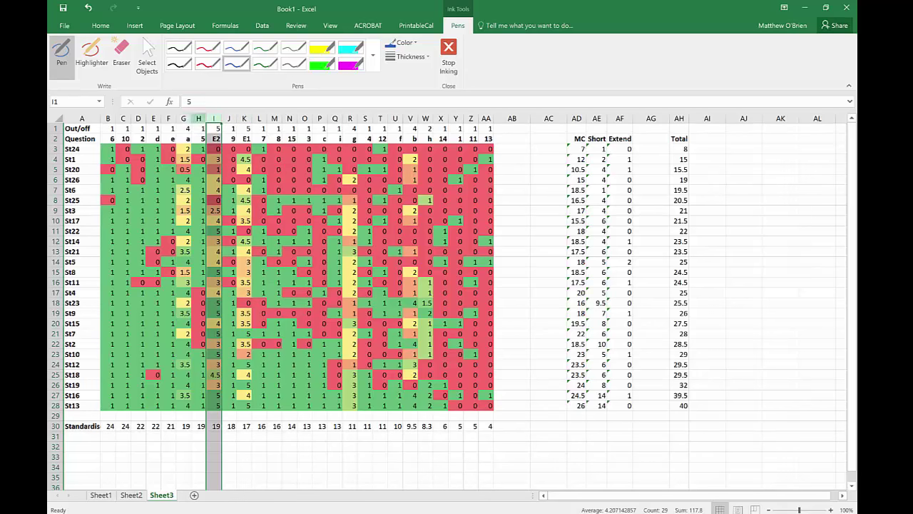
{"action": "right_click", "coordinate": [214, 119]}
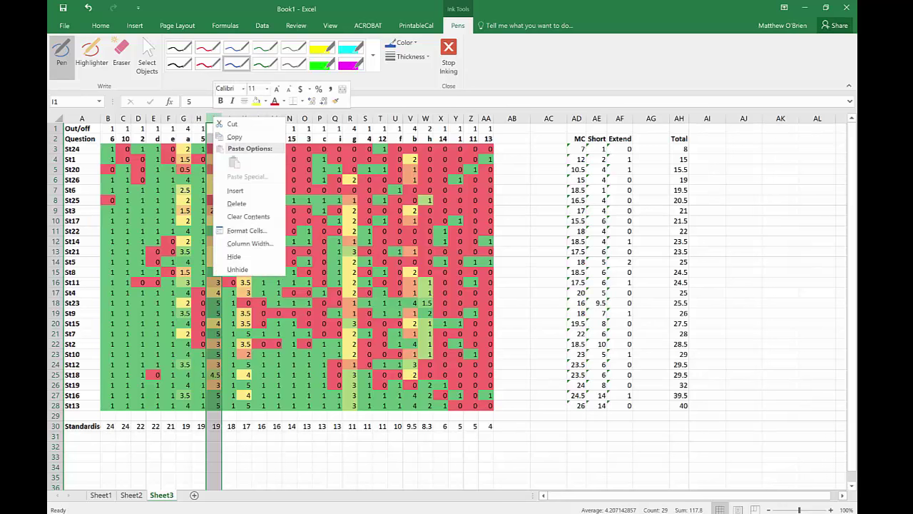
{"action": "left_click", "coordinate": [232, 124]}
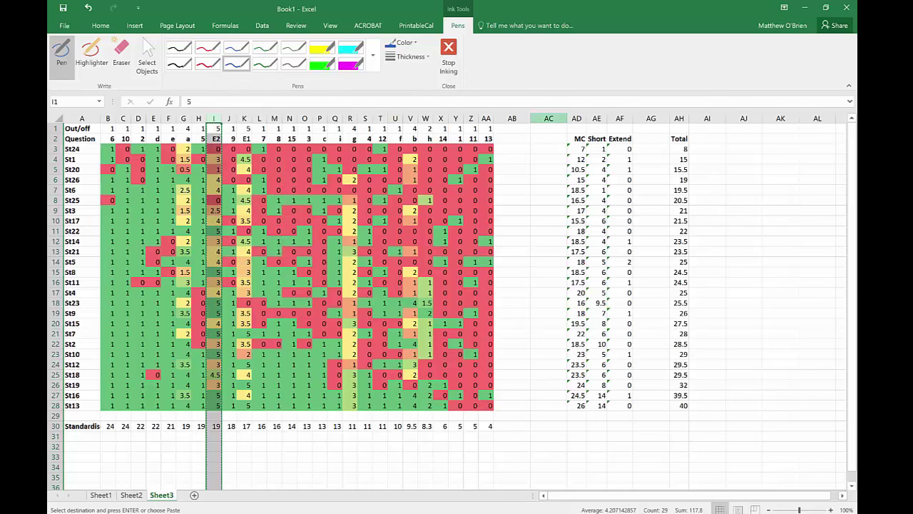
{"action": "left_click", "coordinate": [549, 118]}
{"action": "right_click", "coordinate": [549, 121]}
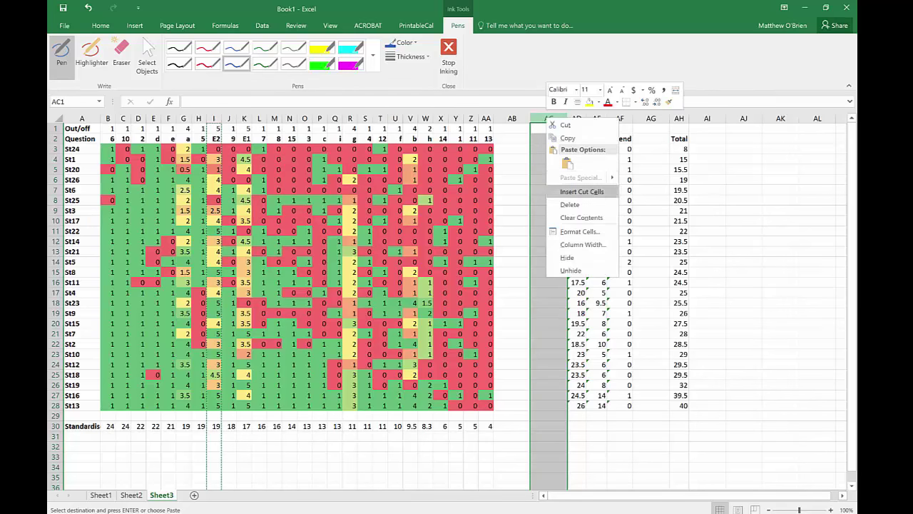
{"action": "left_click", "coordinate": [571, 178]}
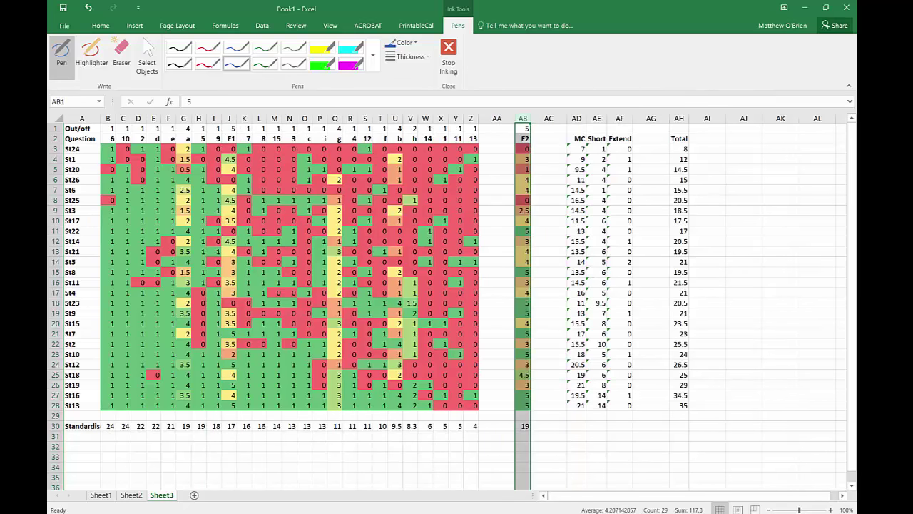
- Move question E1's column J next to E2 by inserting the cut column before blank column AC
{"action": "left_click", "coordinate": [229, 119]}
{"action": "right_click", "coordinate": [229, 118]}
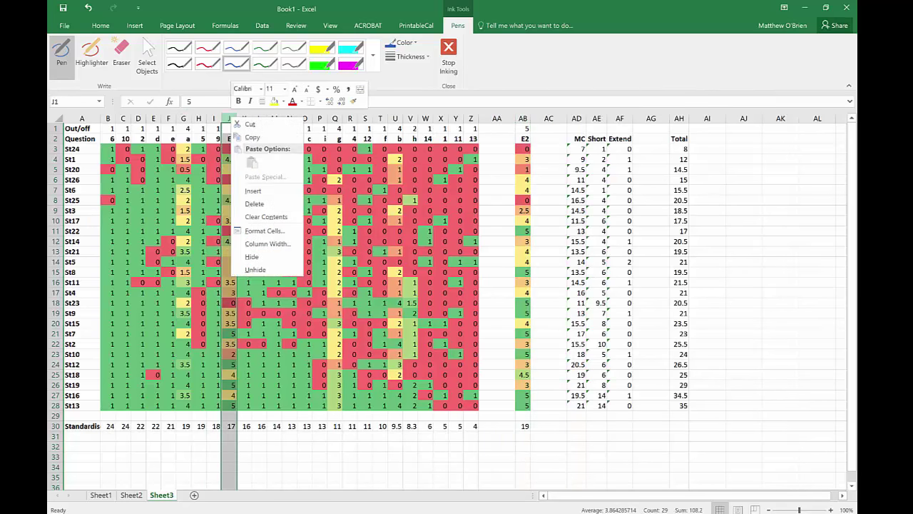
{"action": "left_click", "coordinate": [250, 124]}
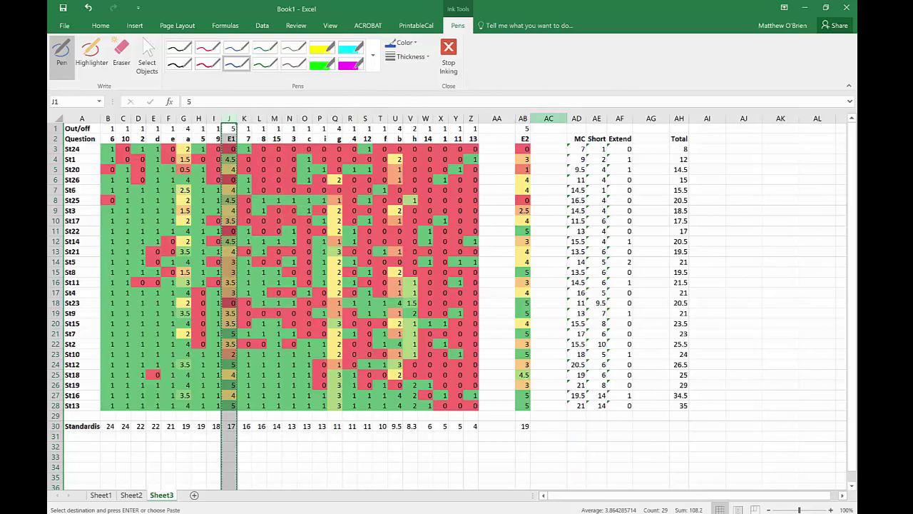
{"action": "right_click", "coordinate": [546, 119]}
{"action": "left_click", "coordinate": [578, 192]}
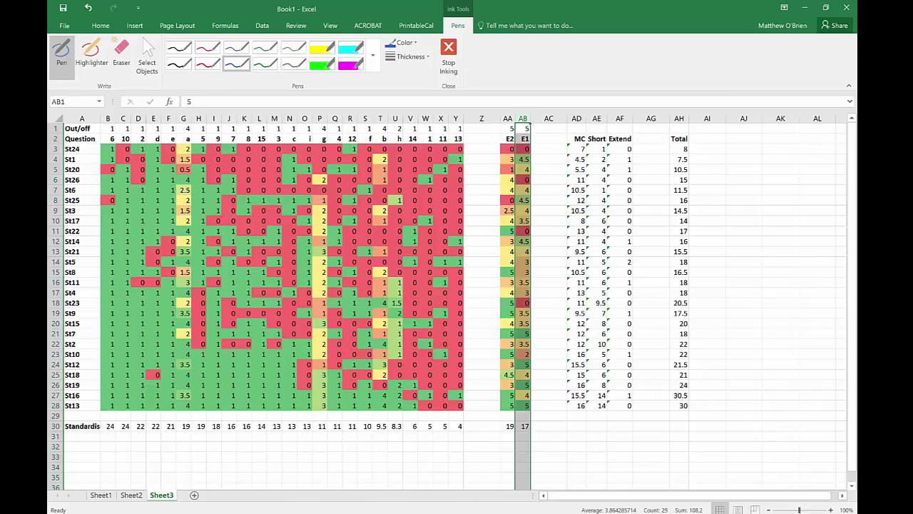
- Insert a blank column at Z, between question 13 and the separated E2 and E1 columns
{"action": "left_click", "coordinate": [481, 119]}
{"action": "right_click", "coordinate": [482, 119]}
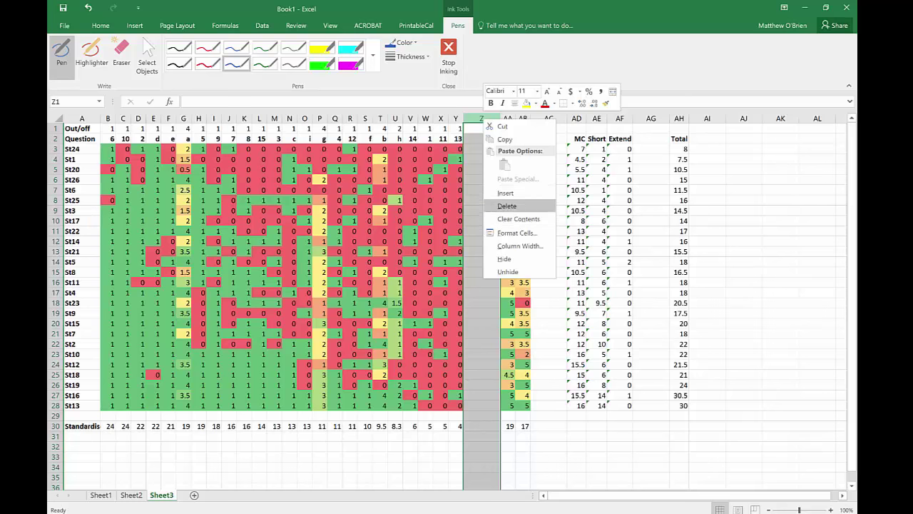
{"action": "left_click", "coordinate": [506, 192]}
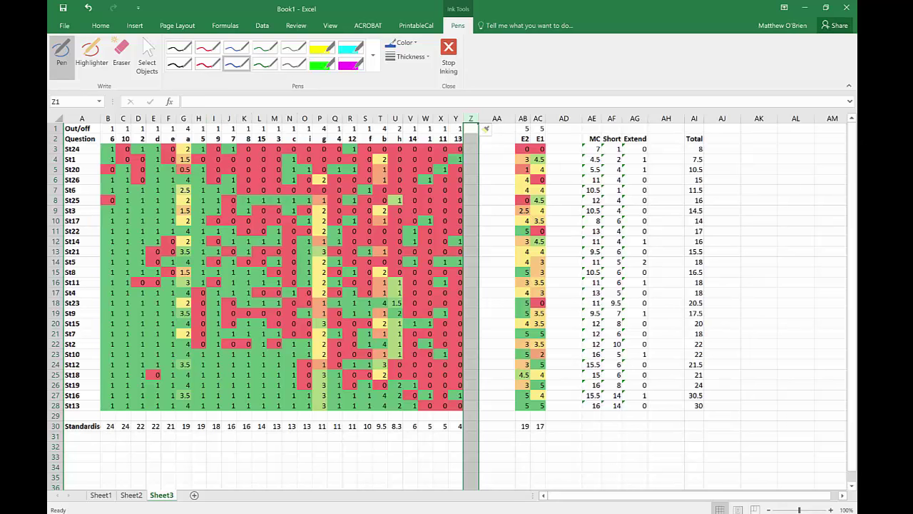
- Move the question e and a columns, F:G, out of the score table by inserting the cut columns before blank column AA
{"action": "left_click_drag", "start_coordinate": [168, 118], "coordinate": [184, 118]}
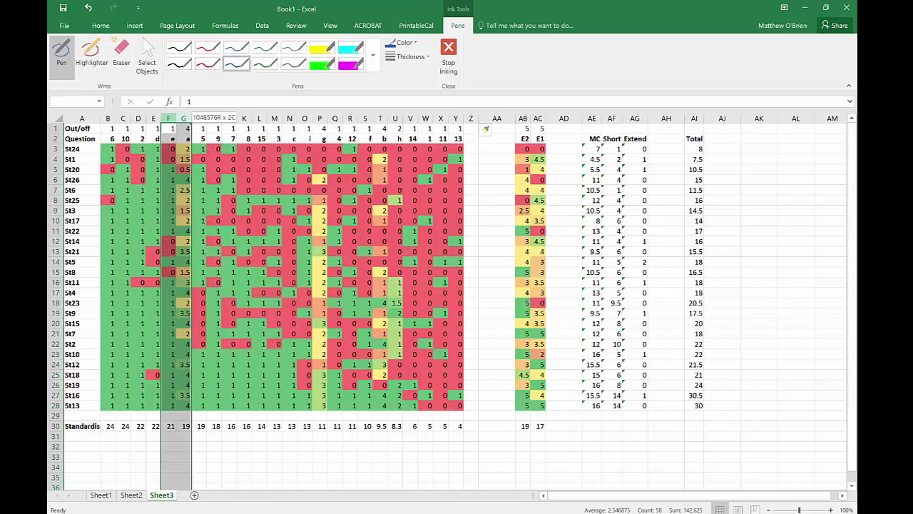
{"action": "right_click", "coordinate": [183, 119]}
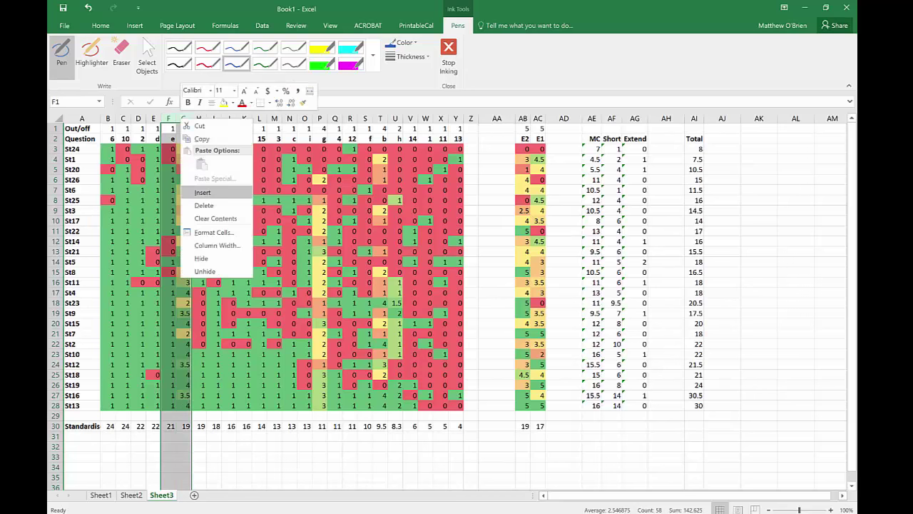
{"action": "left_click", "coordinate": [202, 138]}
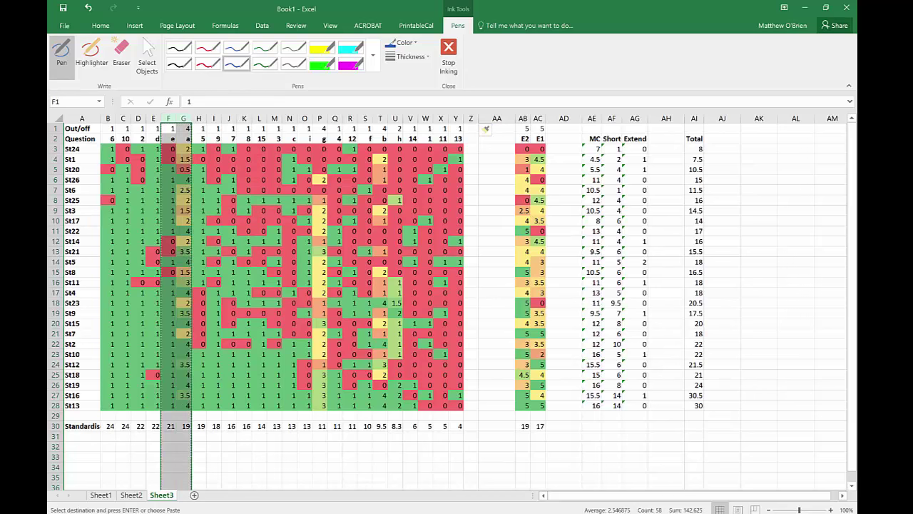
{"action": "right_click", "coordinate": [497, 119]}
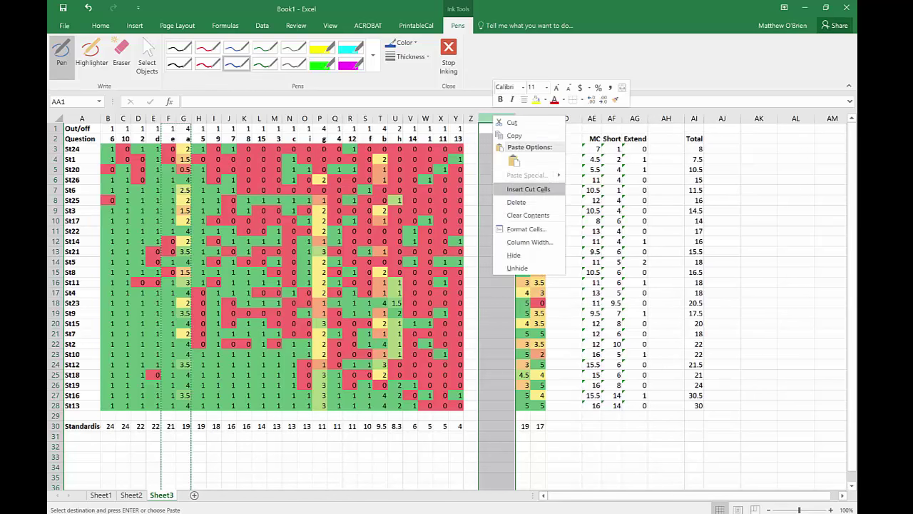
{"action": "left_click", "coordinate": [528, 189]}
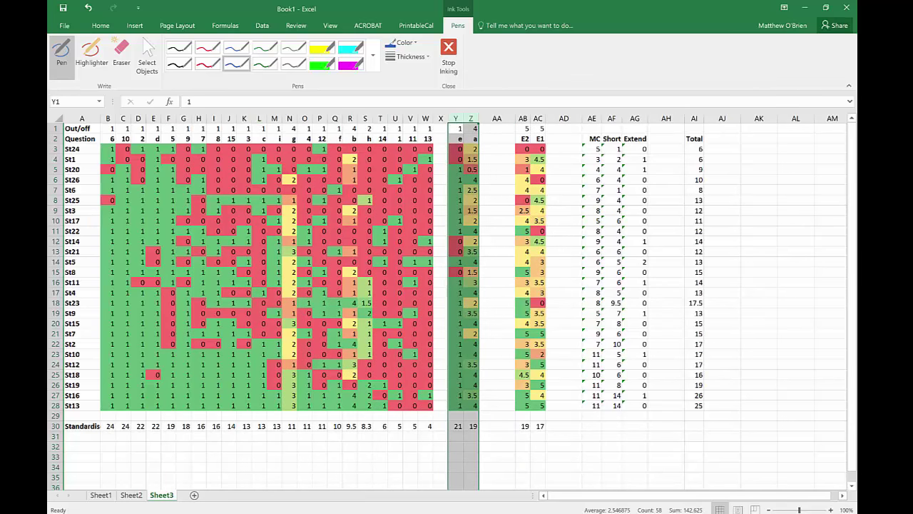
- Move the question c, i and g columns, L:N, out of the score table by inserting the cut columns before blank column AA
{"action": "left_click_drag", "start_coordinate": [260, 118], "coordinate": [289, 118]}
{"action": "right_click", "coordinate": [289, 119]}
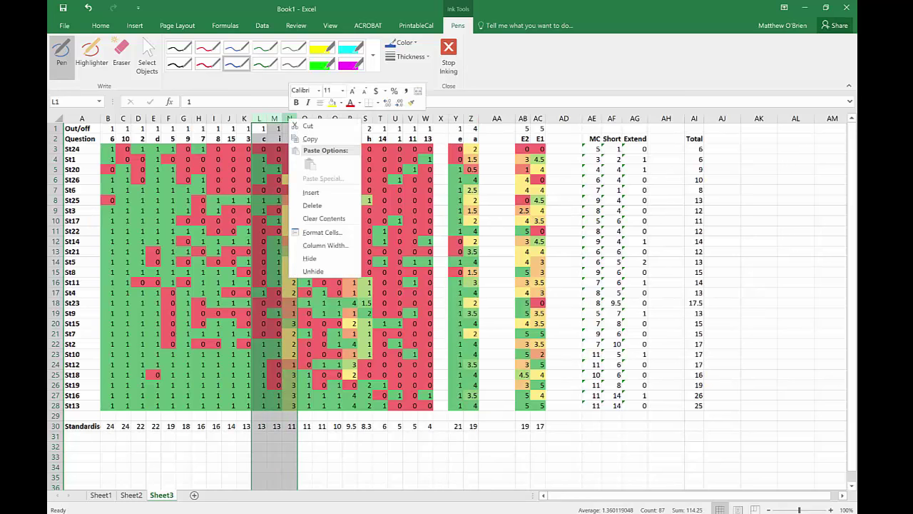
{"action": "left_click", "coordinate": [309, 139]}
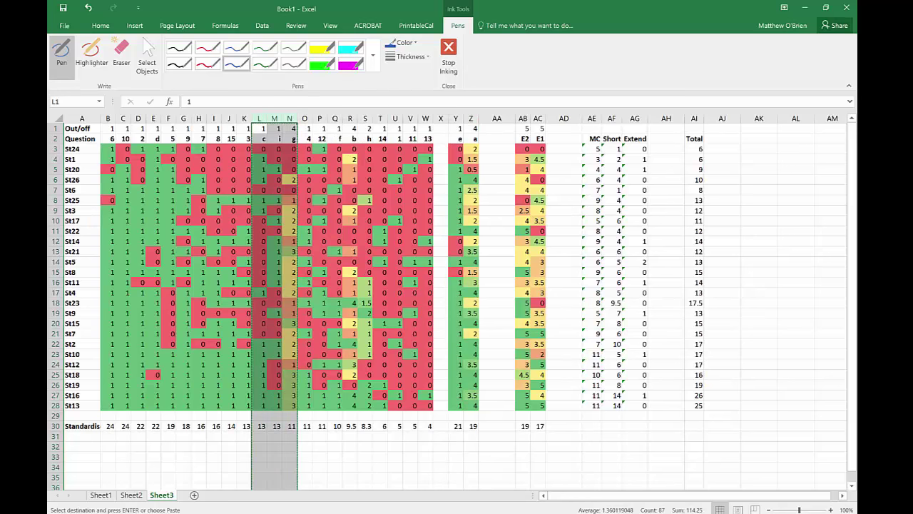
{"action": "left_click", "coordinate": [496, 118]}
{"action": "right_click", "coordinate": [497, 119]}
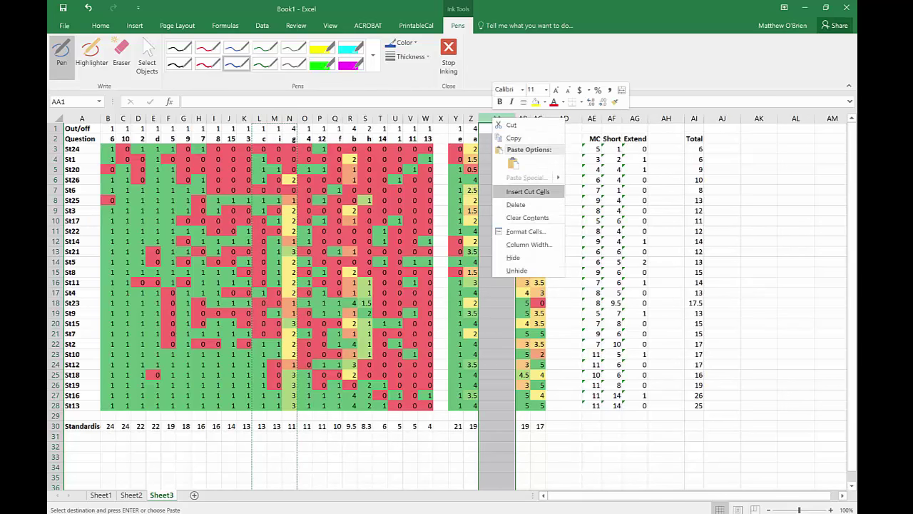
{"action": "left_click", "coordinate": [525, 192]}
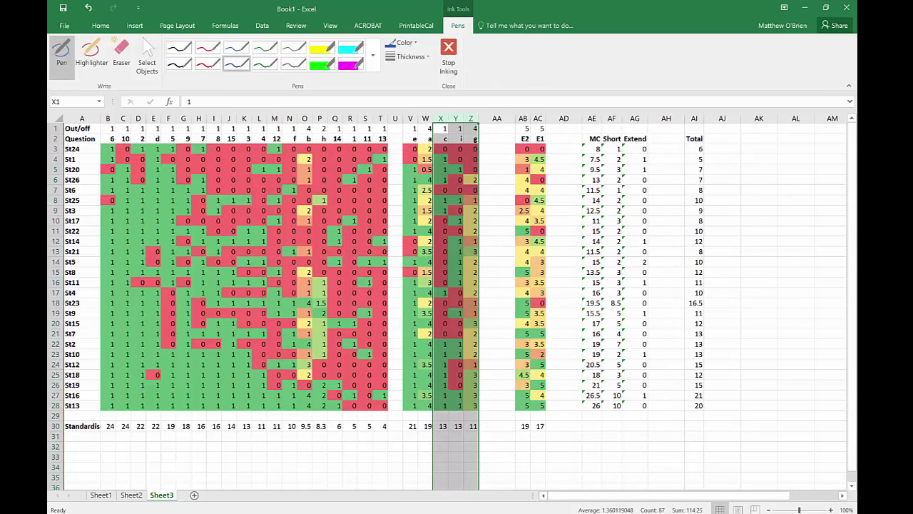
- Move the question f, b and h columns, N:P, next to question g by inserting the cut columns before blank column AA
{"action": "left_click_drag", "start_coordinate": [289, 119], "coordinate": [319, 118]}
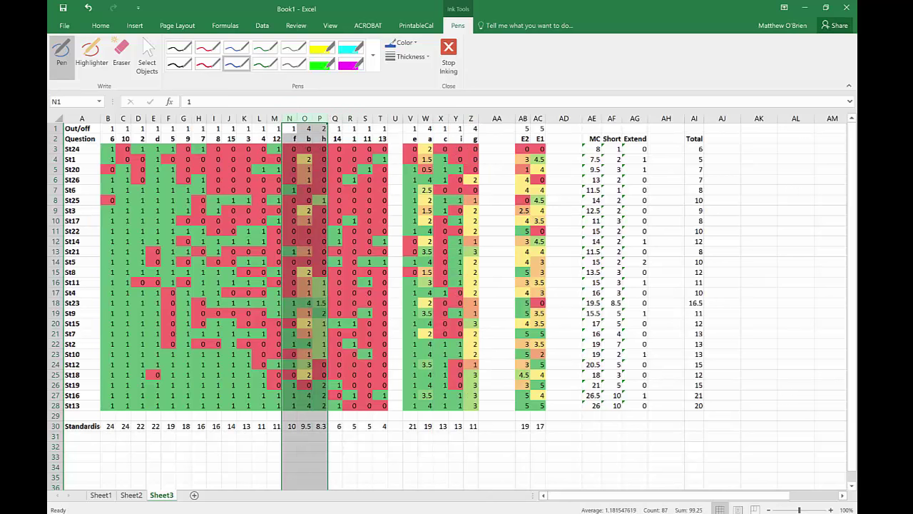
{"action": "right_click", "coordinate": [290, 119]}
{"action": "left_click", "coordinate": [313, 139]}
{"action": "left_click", "coordinate": [471, 118]}
{"action": "right_click", "coordinate": [477, 119]}
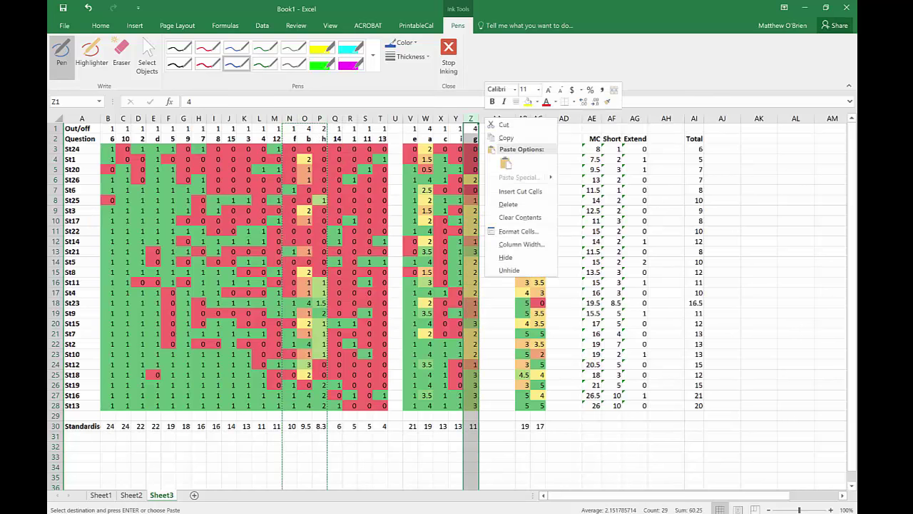
{"action": "key", "text": "Escape"}
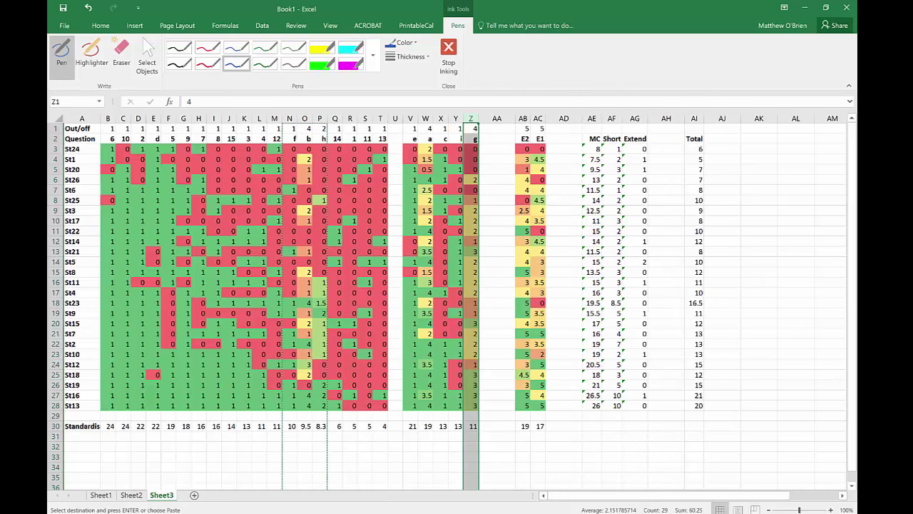
{"action": "left_click", "coordinate": [496, 119]}
{"action": "right_click", "coordinate": [497, 119]}
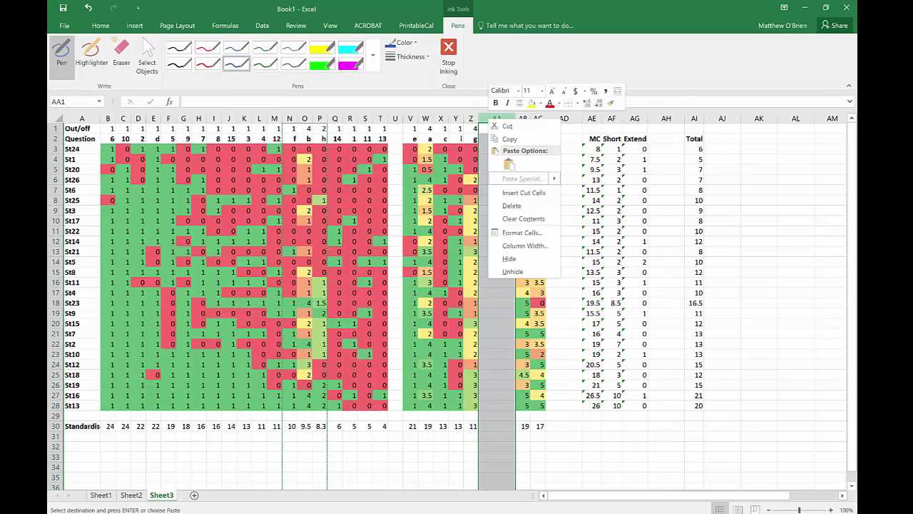
{"action": "key", "text": "Escape"}
{"action": "key", "text": "ctrl+plus"}
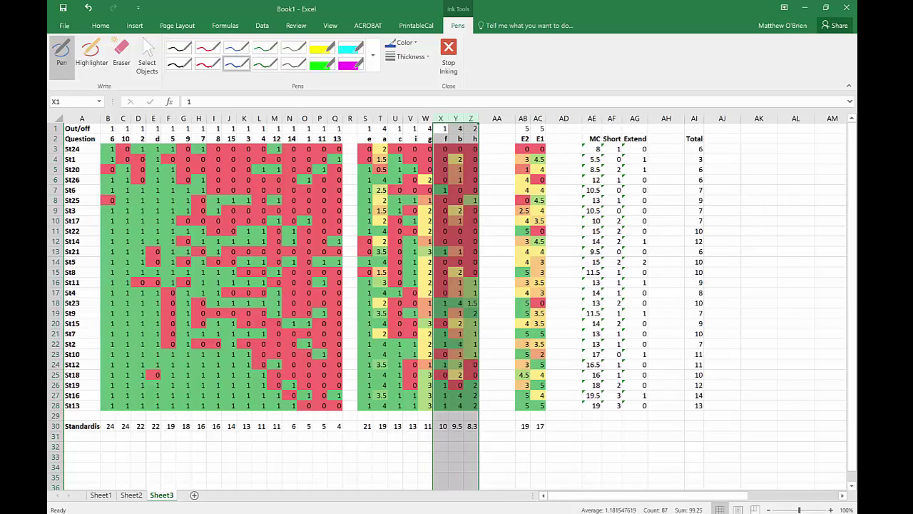
- Stop inking and narrow blank column AA between questions h and E2 to a slim separator
{"action": "left_click", "coordinate": [448, 58]}
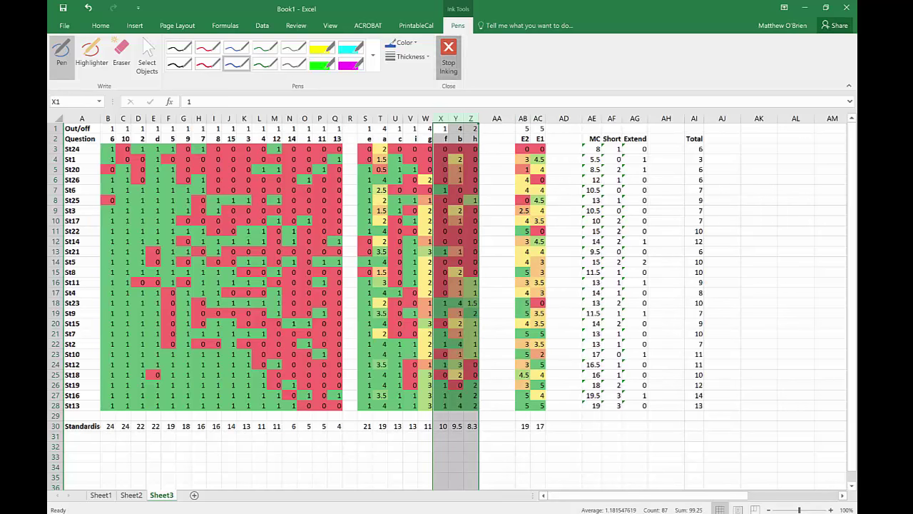
{"action": "left_click", "coordinate": [497, 179]}
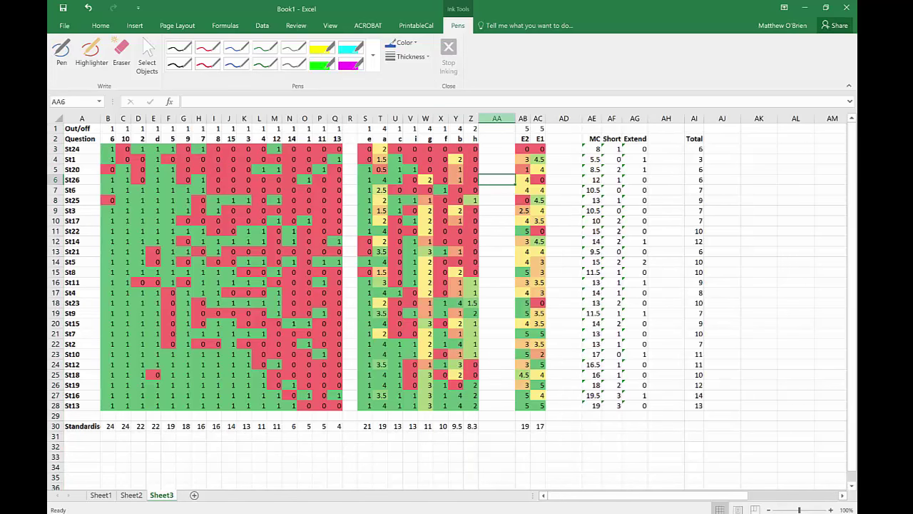
{"action": "right_click", "coordinate": [497, 119]}
{"action": "left_click", "coordinate": [515, 120]}
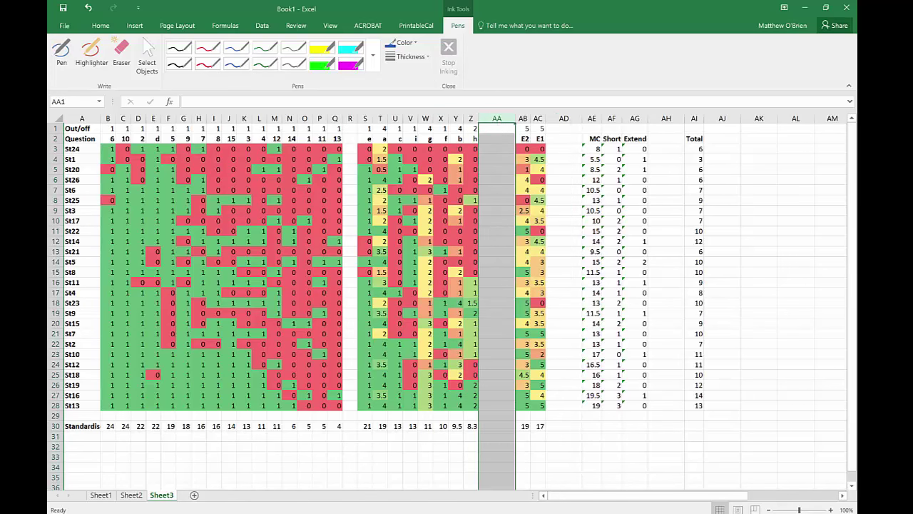
{"action": "left_click_drag", "start_coordinate": [515, 119], "coordinate": [491, 119]}
{"action": "left_click", "coordinate": [540, 292]}
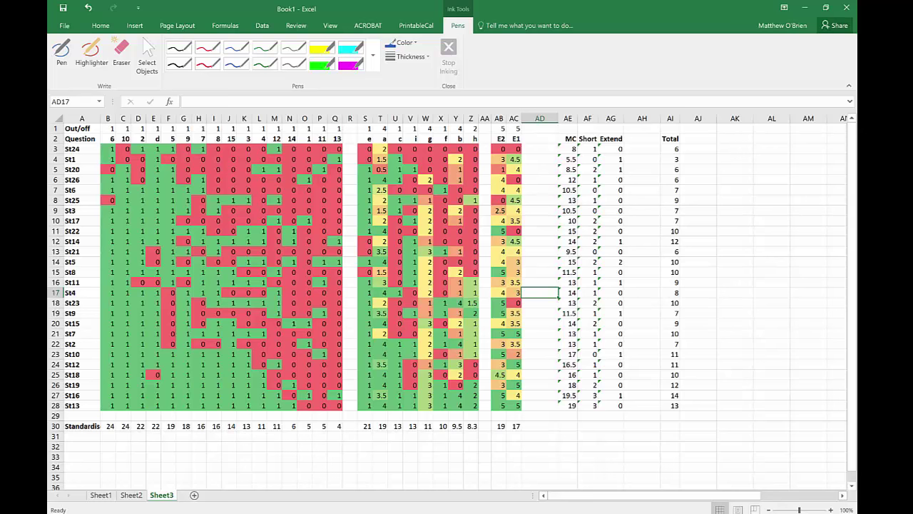
- Label cell A32 "Strength/weakness" in bold and autofit column A to its contents
{"action": "left_click", "coordinate": [81, 446]}
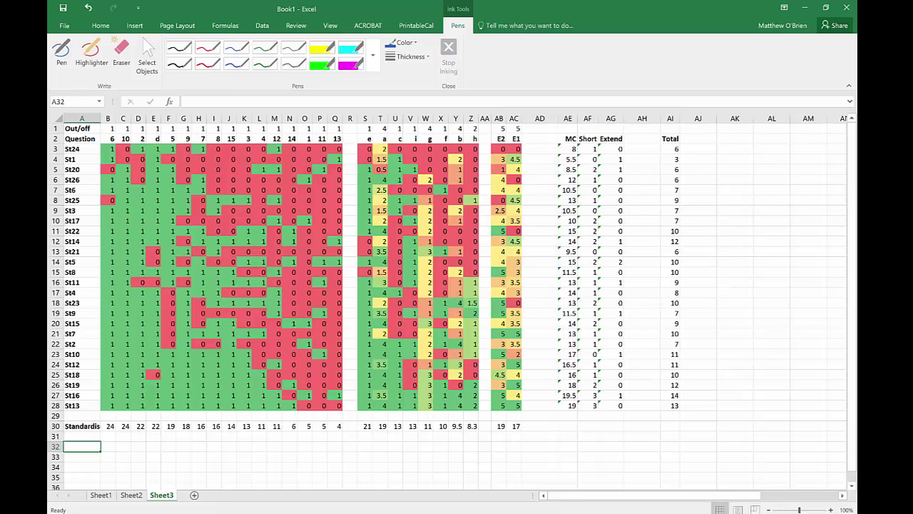
{"action": "type", "text": "Strength/"}
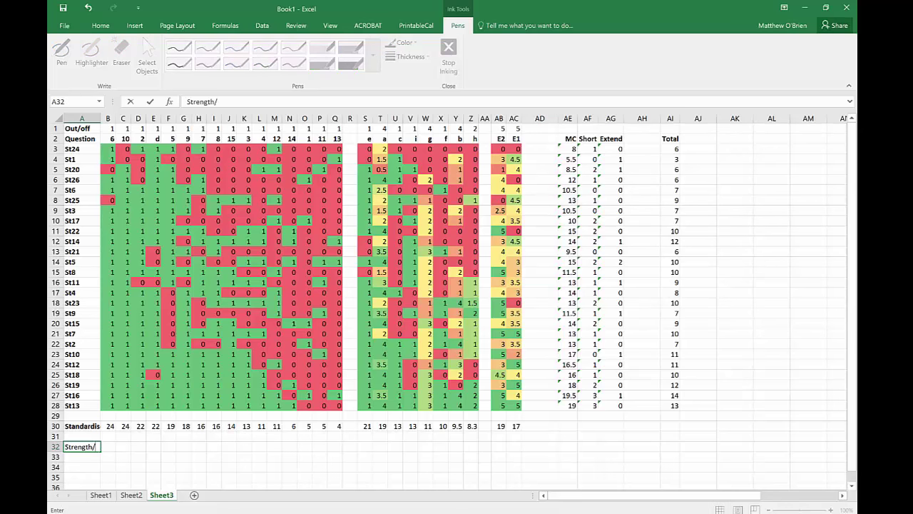
{"action": "type", "text": "weakness"}
{"action": "key", "text": "ctrl+Return"}
{"action": "key", "text": "ctrl+b"}
{"action": "key", "text": "Return"}
{"action": "double_click", "coordinate": [101, 118]}
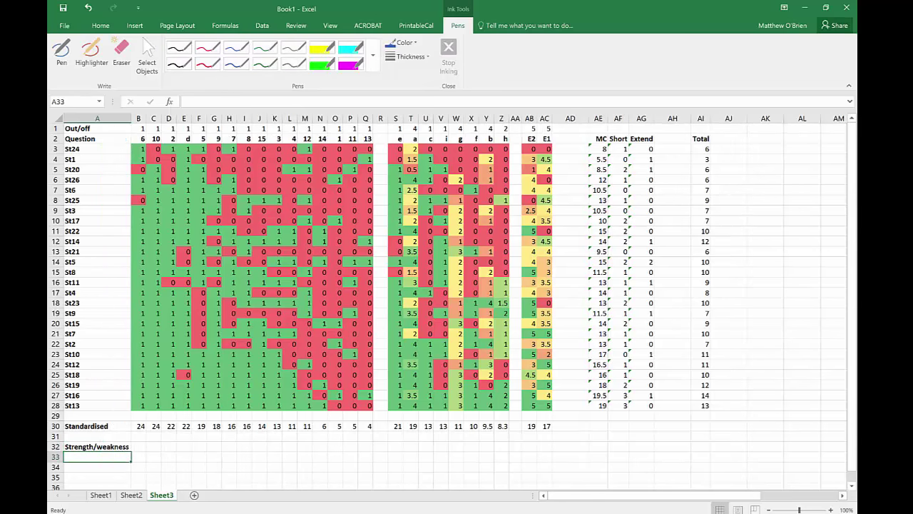
- Begin an IF formula in B32 that returns "S" when B30>(26/3*2)
{"action": "left_click", "coordinate": [139, 446]}
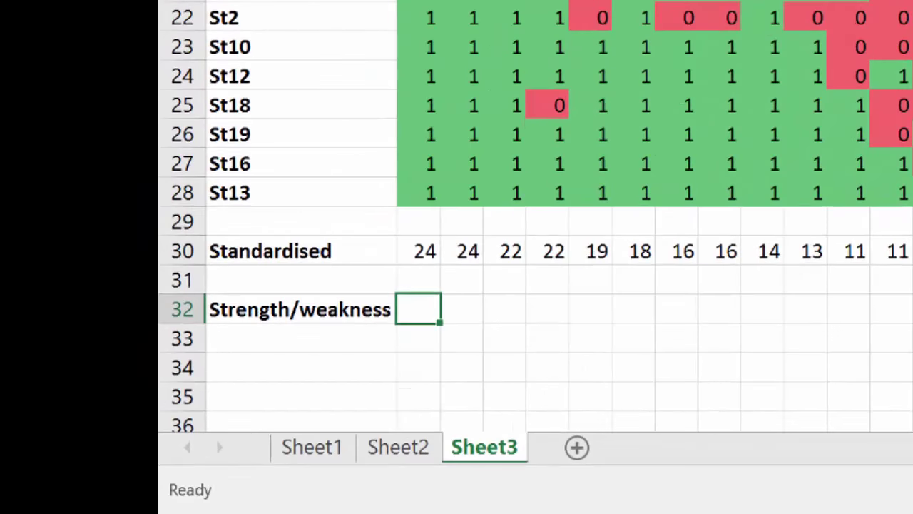
{"action": "type", "text": "="}
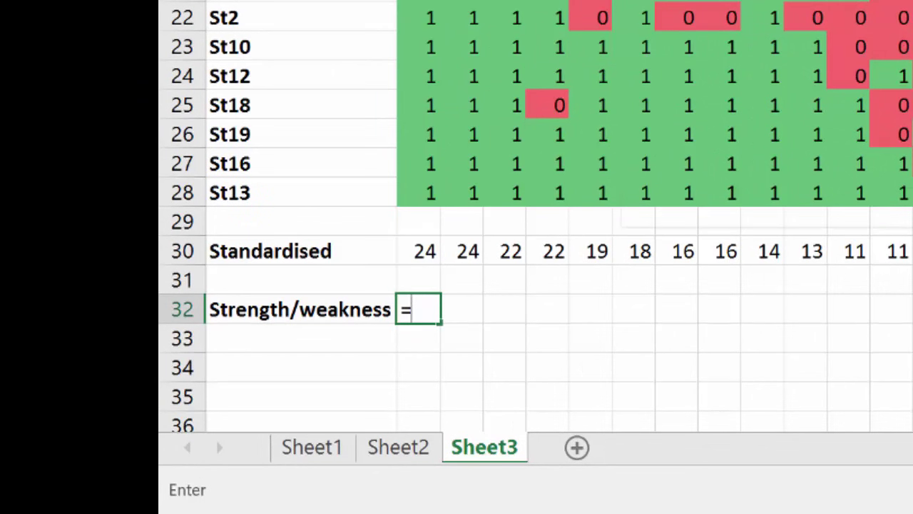
{"action": "type", "text": "if"}
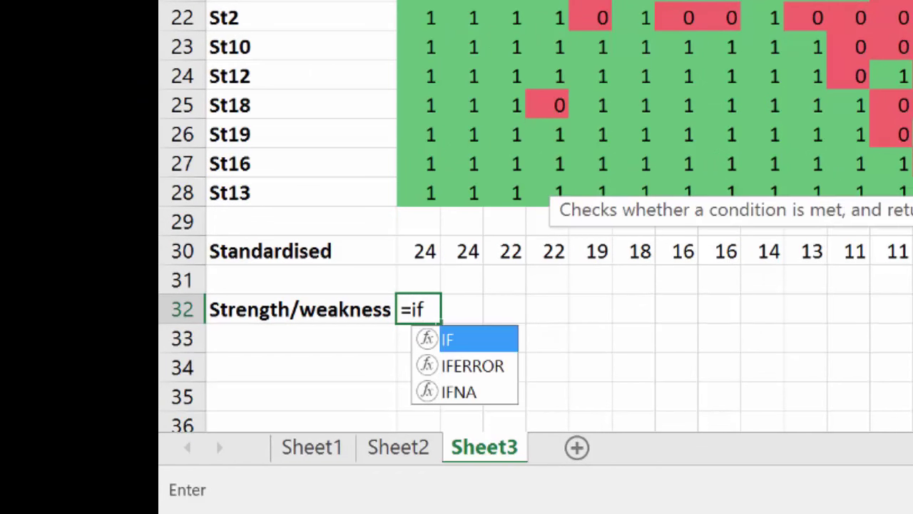
{"action": "type", "text": "("}
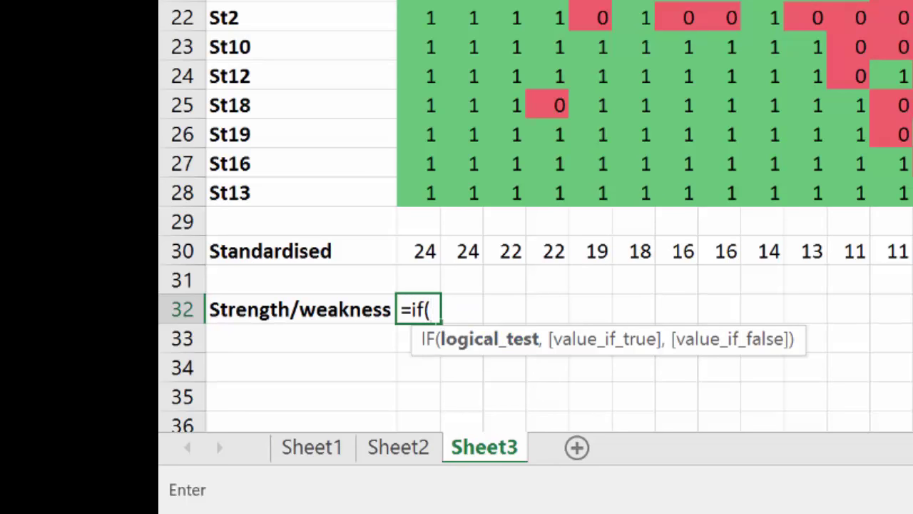
{"action": "left_click", "coordinate": [419, 251]}
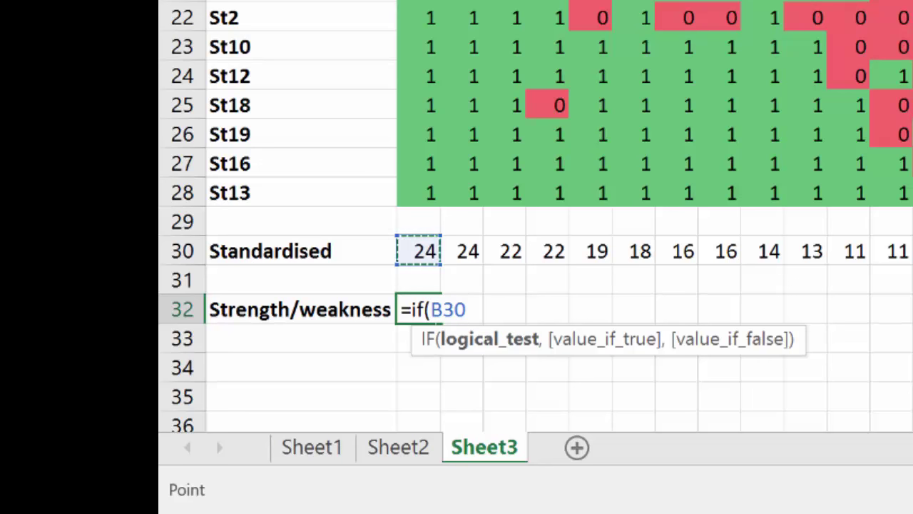
{"action": "type", "text": ">"}
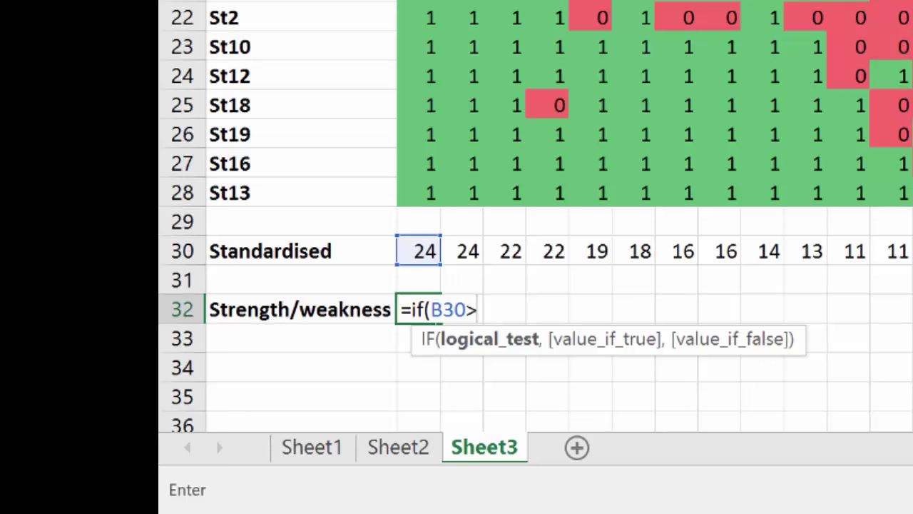
{"action": "type", "text": "(26"}
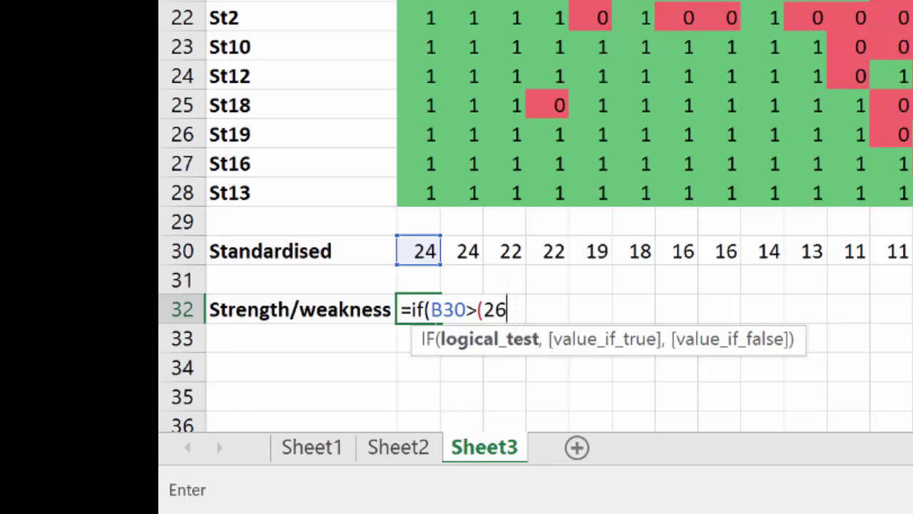
{"action": "type", "text": "/3*2"}
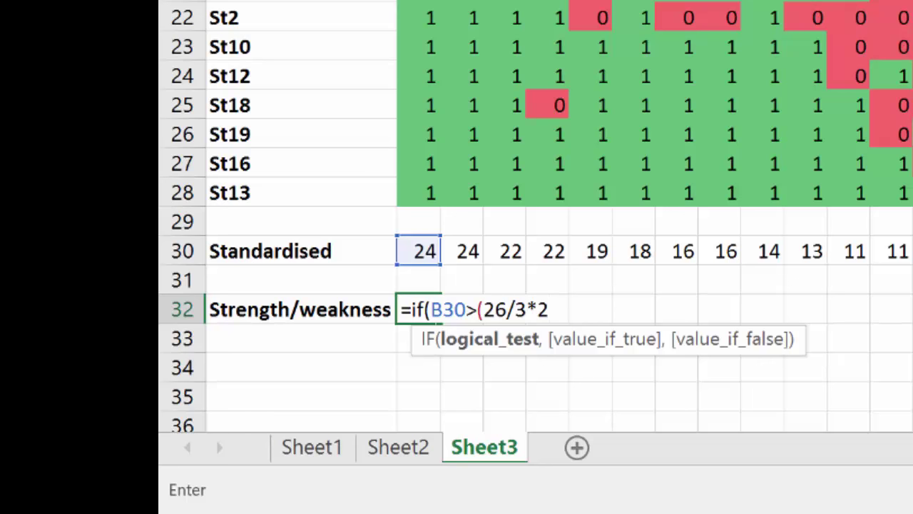
{"action": "type", "text": ")"}
{"action": "type", "text": ","}
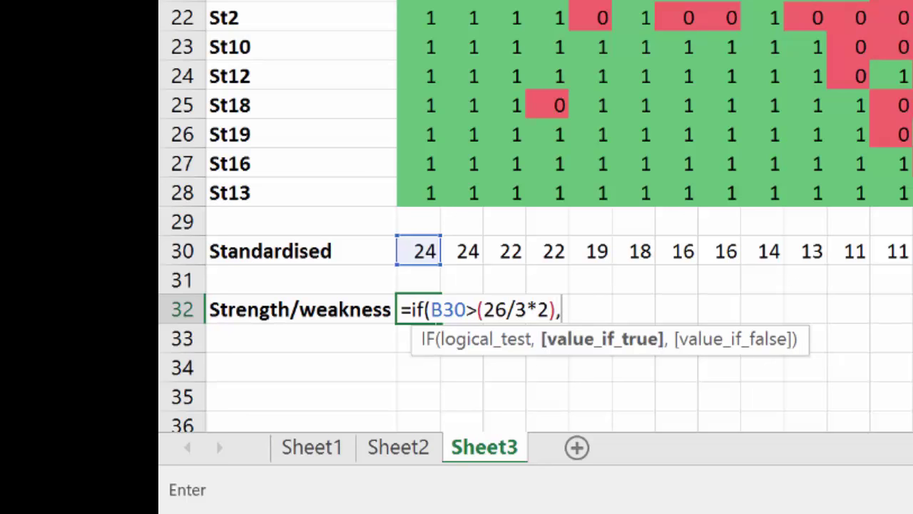
{"action": "type", "text": "\"S\","}
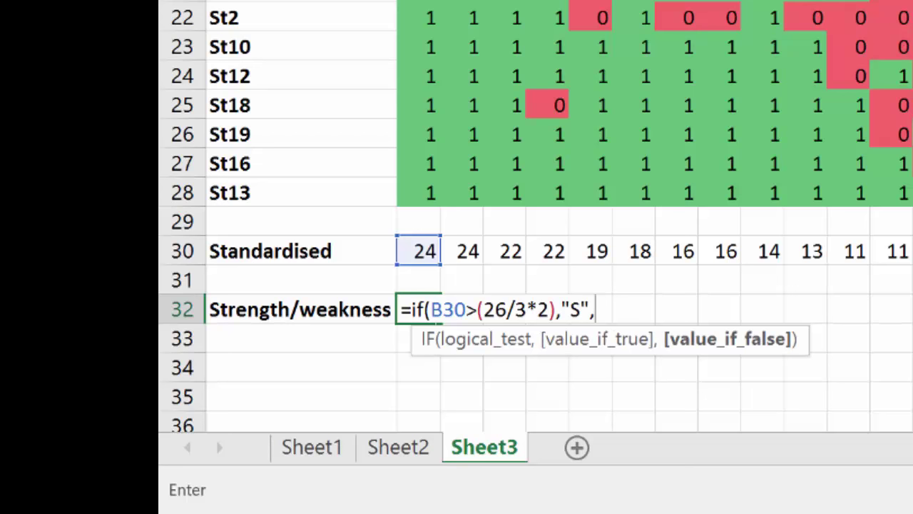
- Complete the B32 formula with the nested condition IF(B30<(26/3),"W","") as its false value
{"action": "type", "text": "IF"}
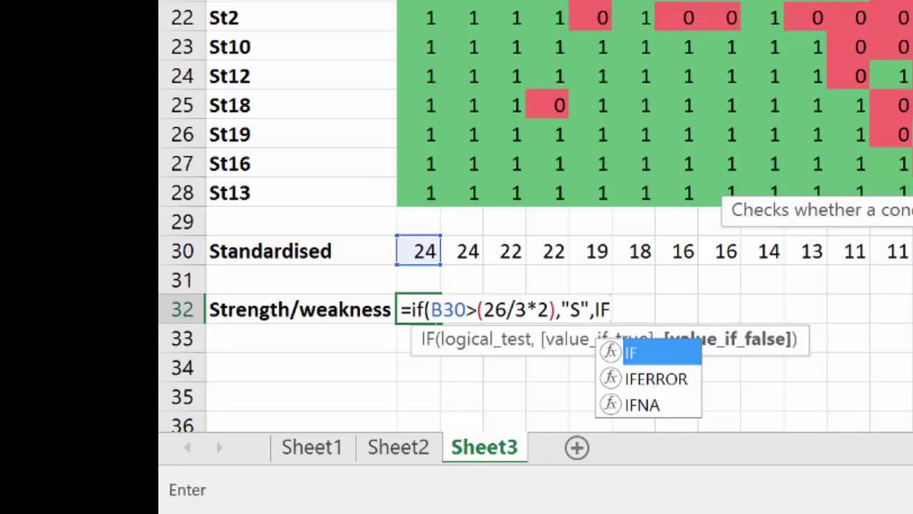
{"action": "type", "text": "("}
{"action": "left_click", "coordinate": [419, 251]}
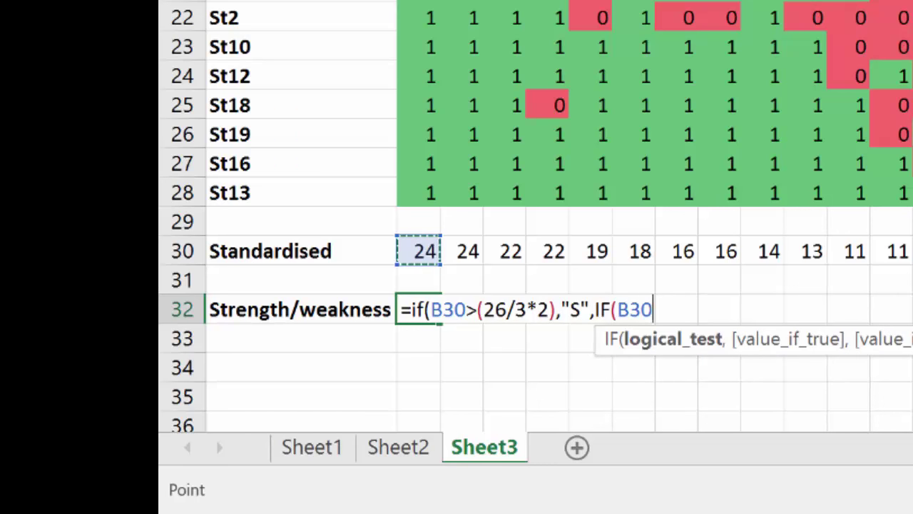
{"action": "type", "text": "<"}
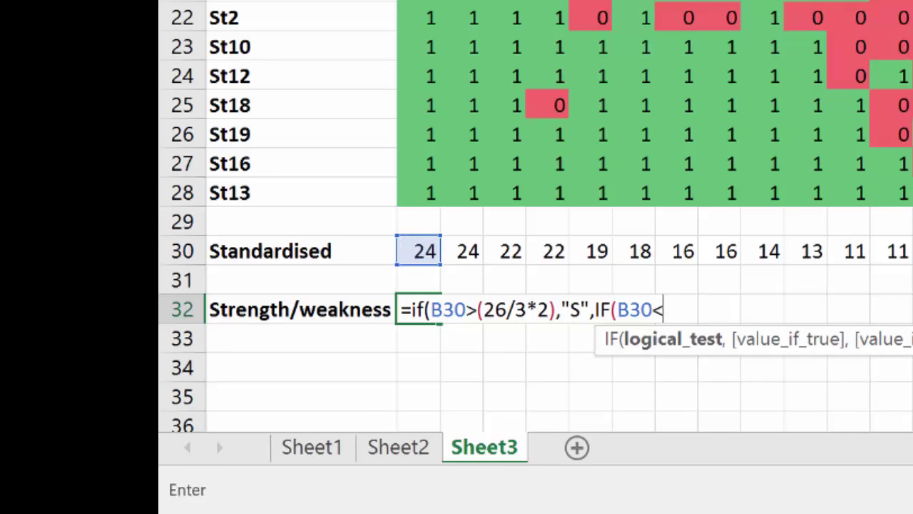
{"action": "type", "text": "(26/3"}
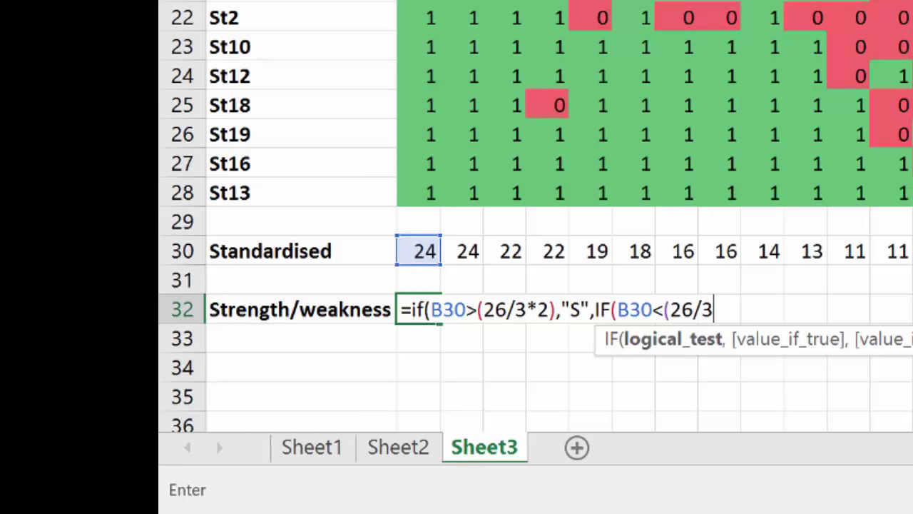
{"action": "type", "text": "),\"W"}
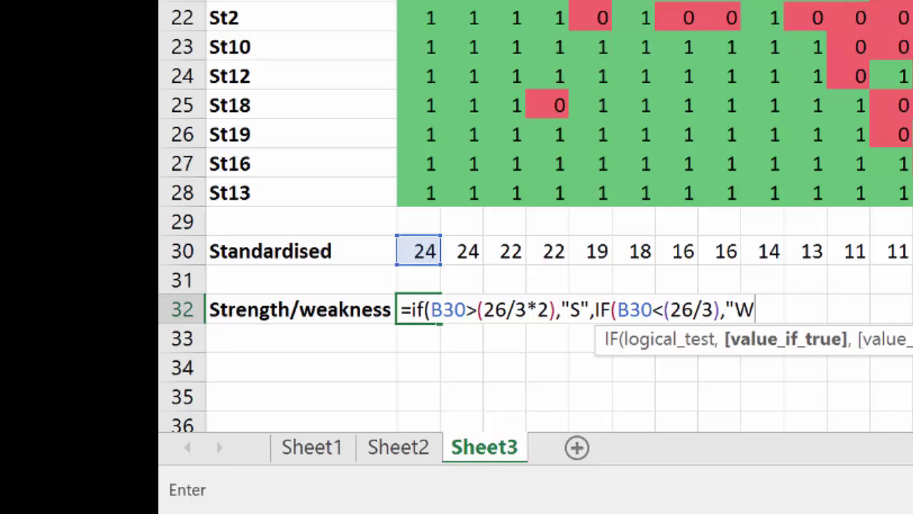
{"action": "type", "text": "\","}
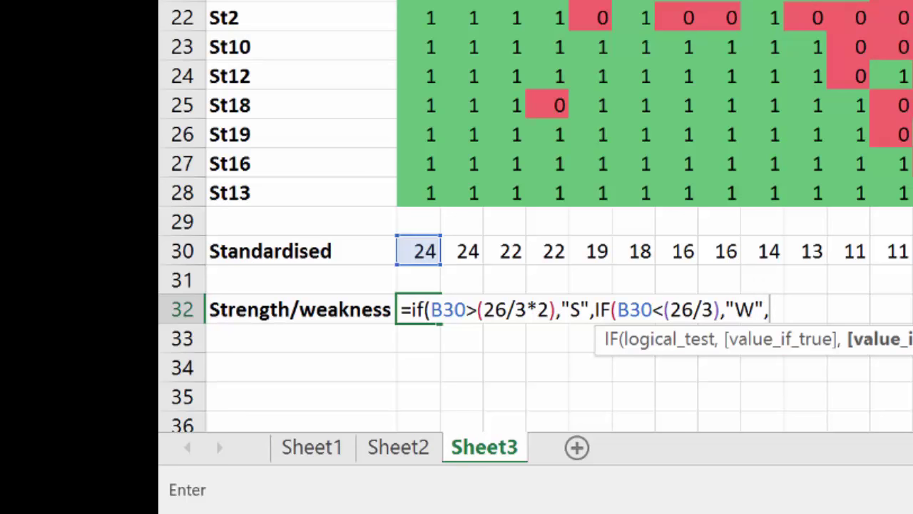
{"action": "type", "text": "\"\"))"}
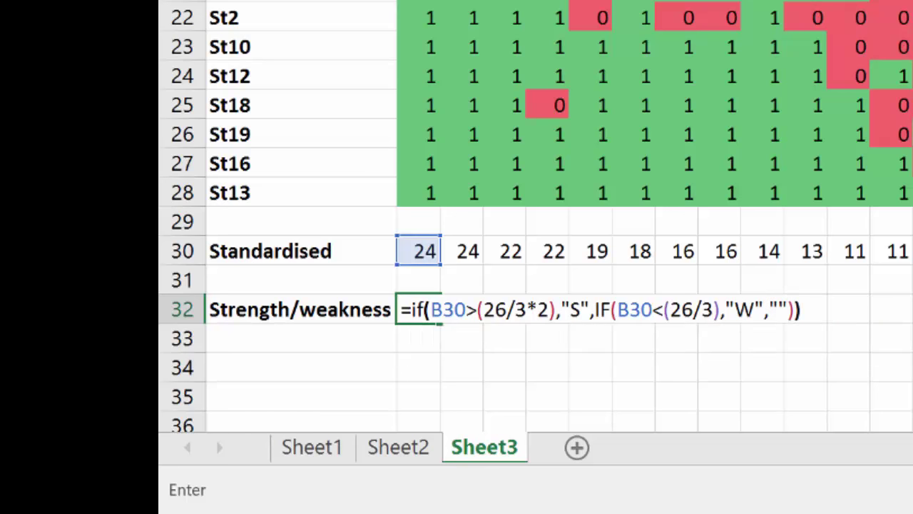
{"action": "key", "text": "Return"}
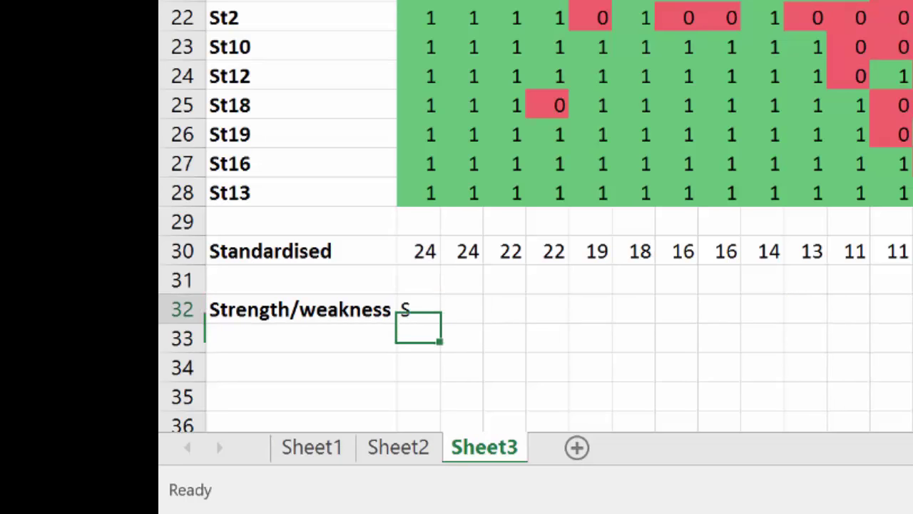
- Fill the strength/weakness formula from B32 across row 32 to AC32
{"action": "left_click", "coordinate": [421, 309]}
{"action": "left_click_drag", "start_coordinate": [440, 323], "coordinate": [464, 314]}
{"action": "left_click_drag", "start_coordinate": [300, 389], "coordinate": [912, 384]}
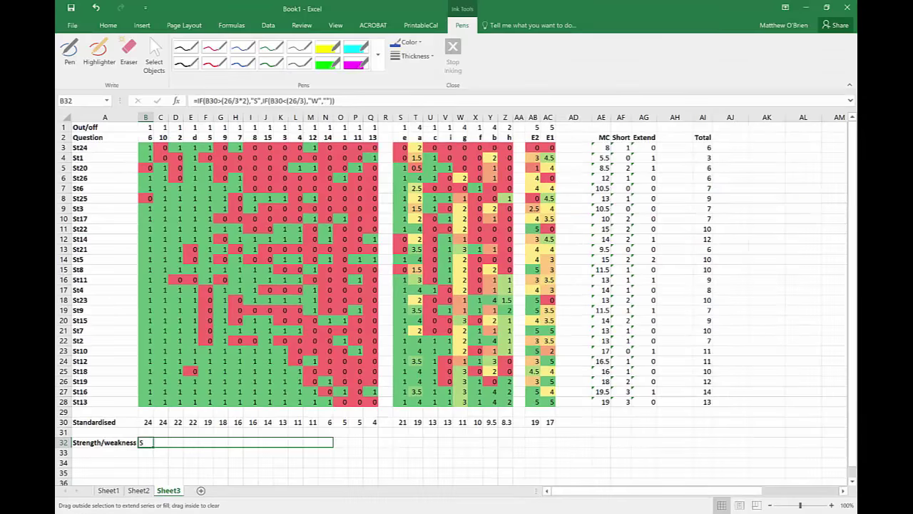
{"action": "left_click_drag", "start_coordinate": [555, 442], "coordinate": [555, 443]}
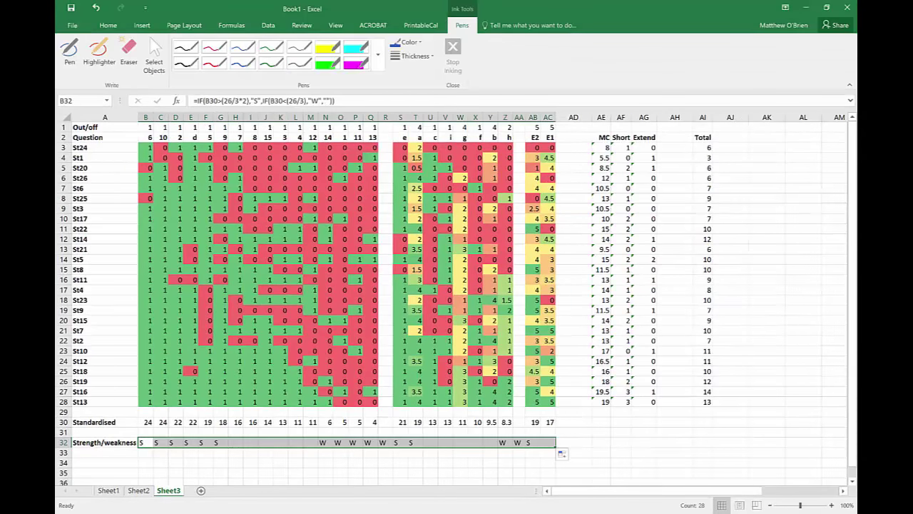
- Clear the formulas from the blank separator columns at R32 and AA32
{"action": "left_click", "coordinate": [430, 442]}
{"action": "left_click", "coordinate": [386, 442]}
{"action": "key", "text": "Delete"}
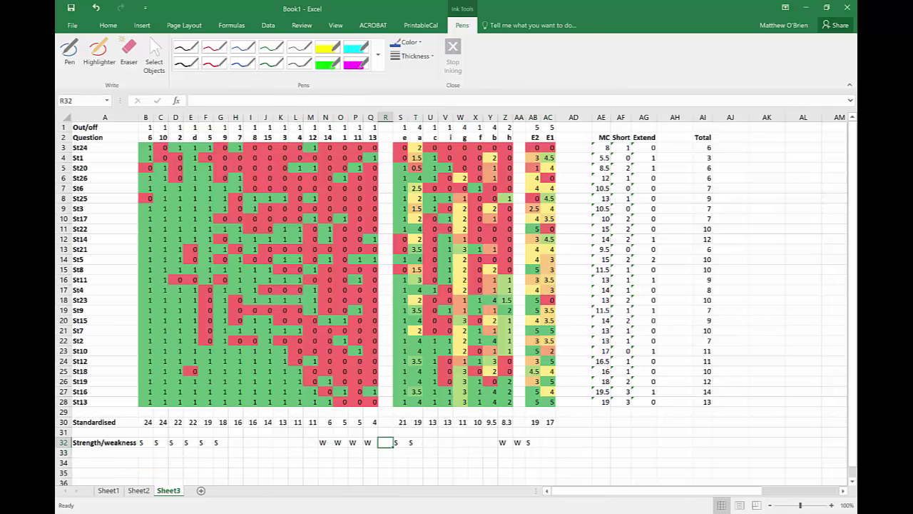
{"action": "left_click", "coordinate": [518, 444]}
{"action": "key", "text": "Delete"}
{"action": "left_click", "coordinate": [430, 463]}
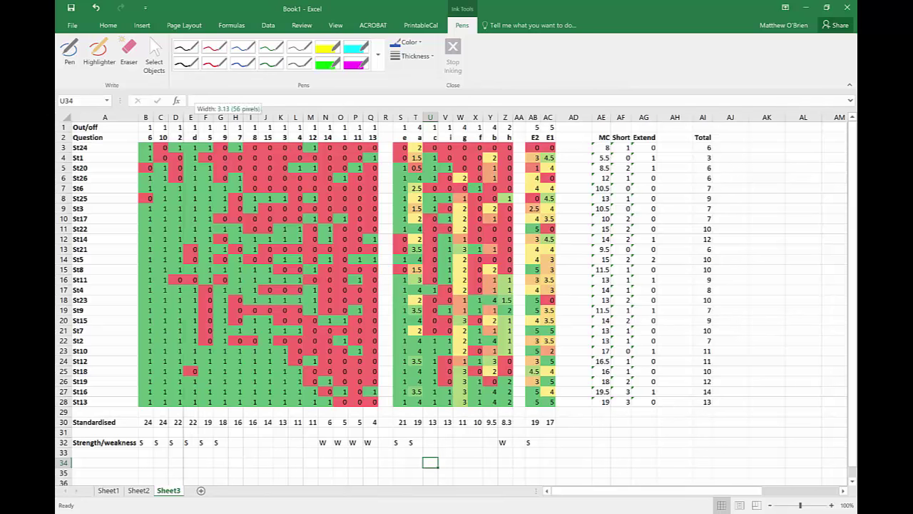
- Cut the whole question d column (column E) out of the multiple-choice group
{"action": "left_click", "coordinate": [191, 117]}
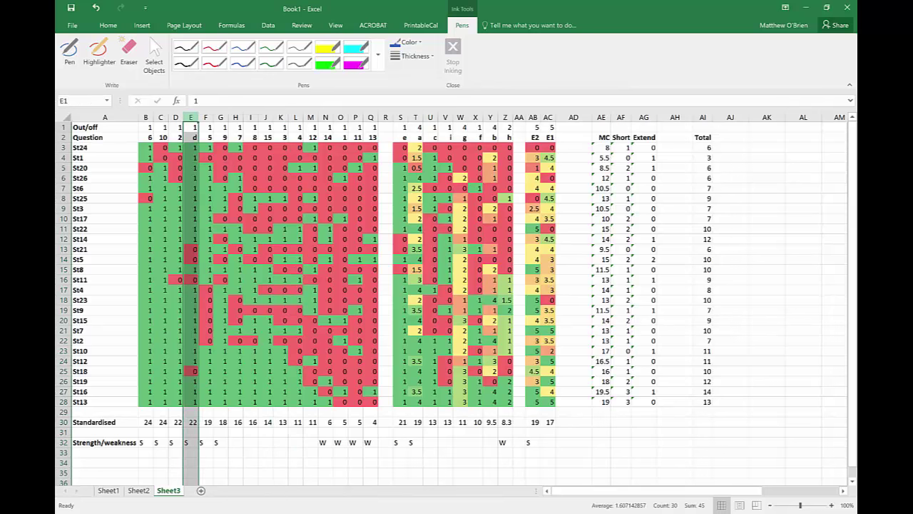
{"action": "right_click", "coordinate": [190, 117]}
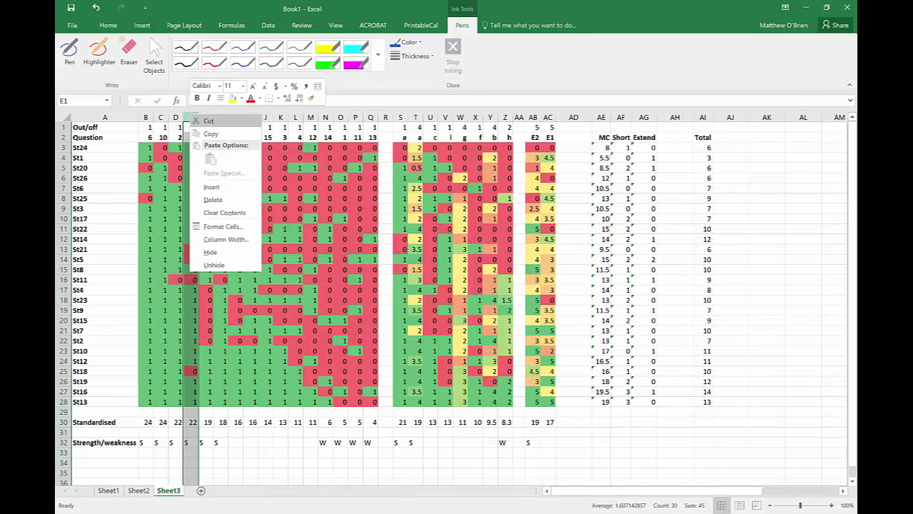
{"action": "left_click", "coordinate": [207, 120]}
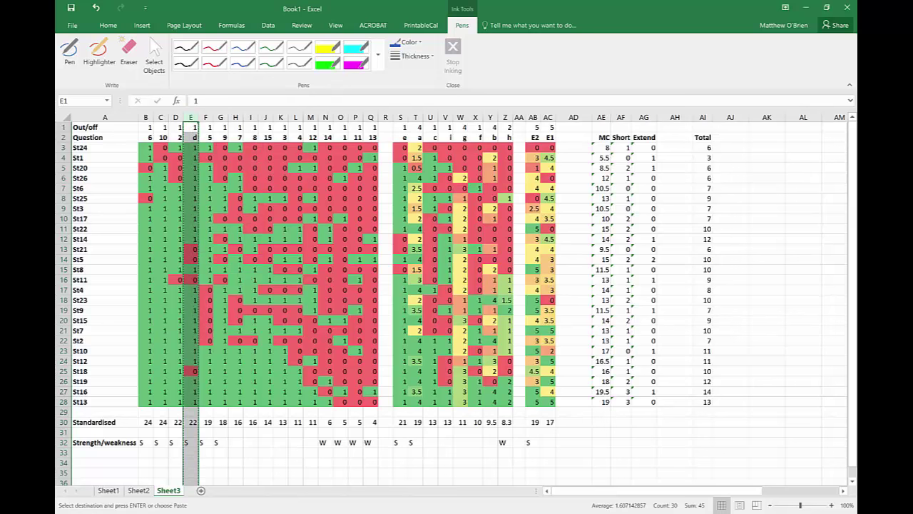
- Try inserting the cut question d column before blank separator column R, and undo the insertion
{"action": "left_click", "coordinate": [401, 117]}
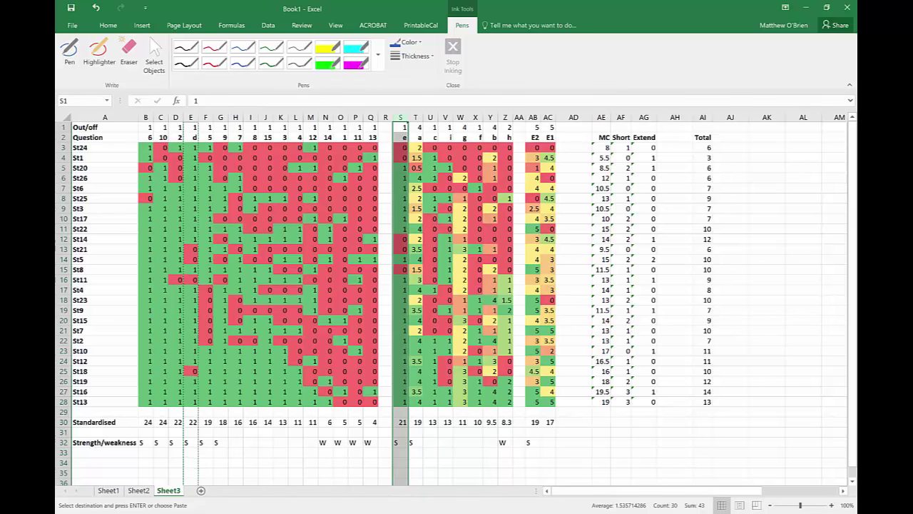
{"action": "right_click", "coordinate": [371, 127]}
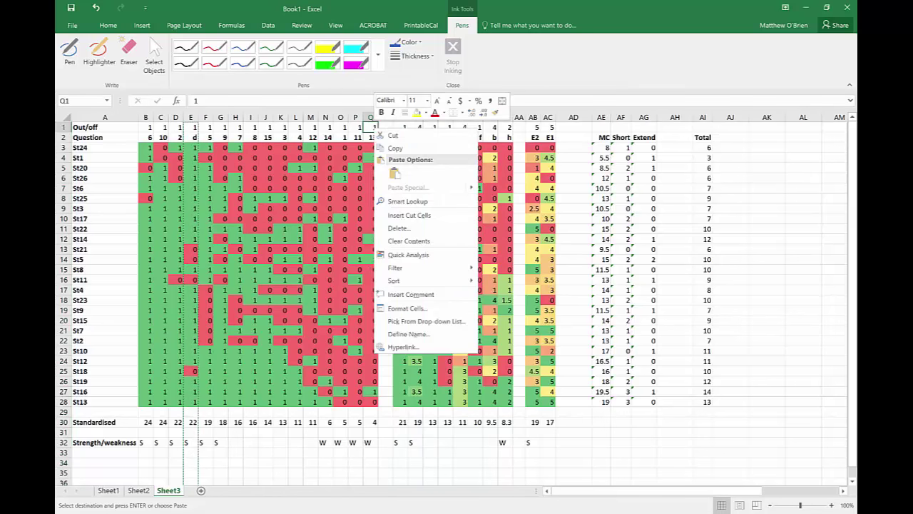
{"action": "key", "text": "Escape"}
{"action": "right_click", "coordinate": [385, 118]}
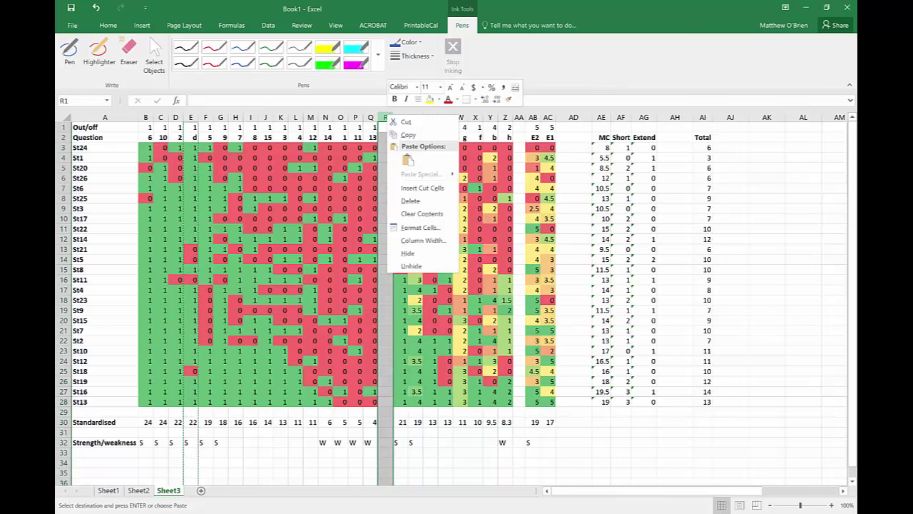
{"action": "key", "text": "Escape"}
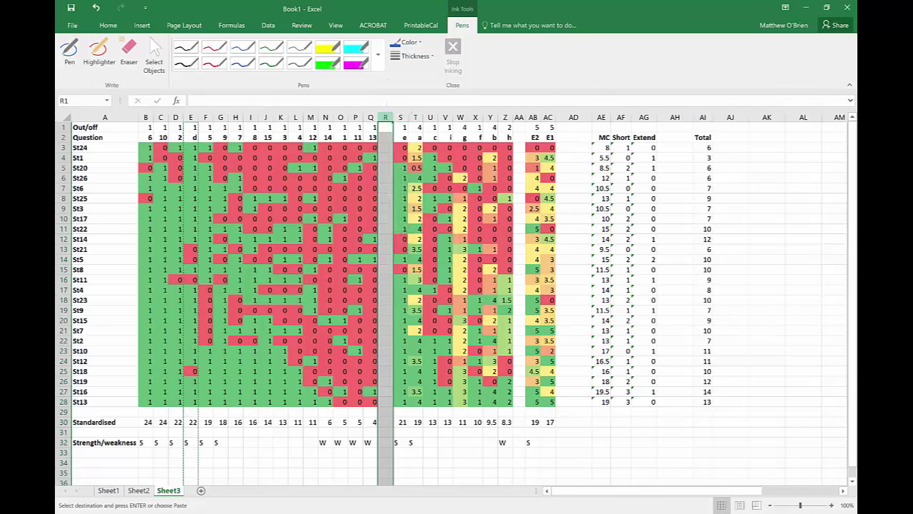
{"action": "key", "text": "ctrl+plus"}
{"action": "left_click", "coordinate": [415, 188]}
{"action": "key", "text": "ctrl+z"}
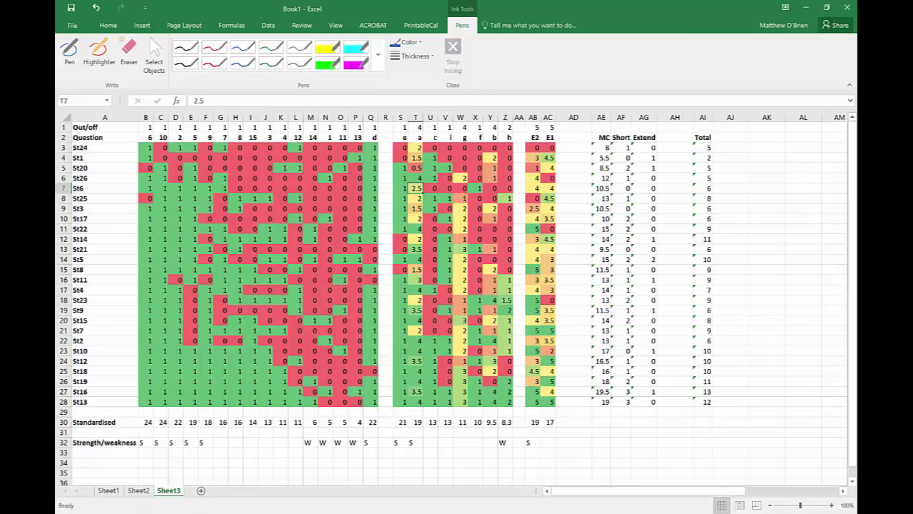
- Insert the cut question d column directly before question e in column S, placing it within the short-answer group
{"action": "left_click", "coordinate": [400, 118]}
{"action": "right_click", "coordinate": [400, 118]}
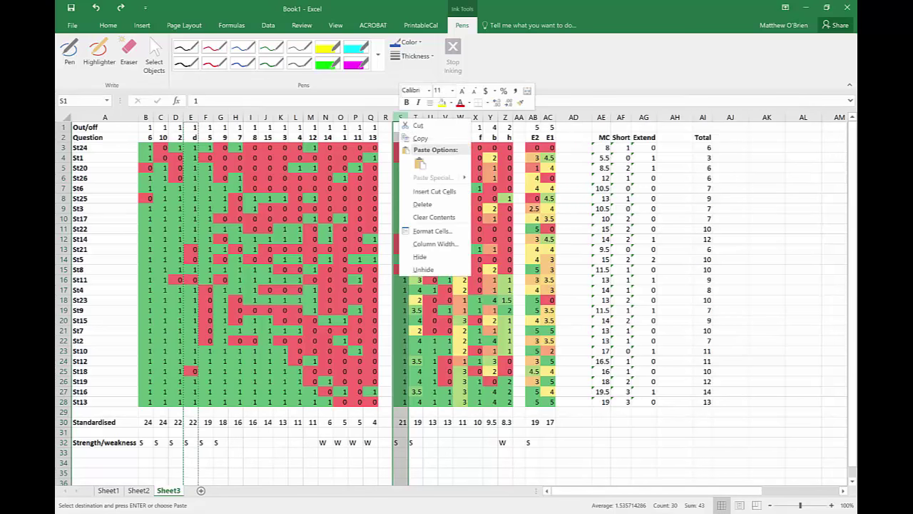
{"action": "left_click", "coordinate": [431, 189]}
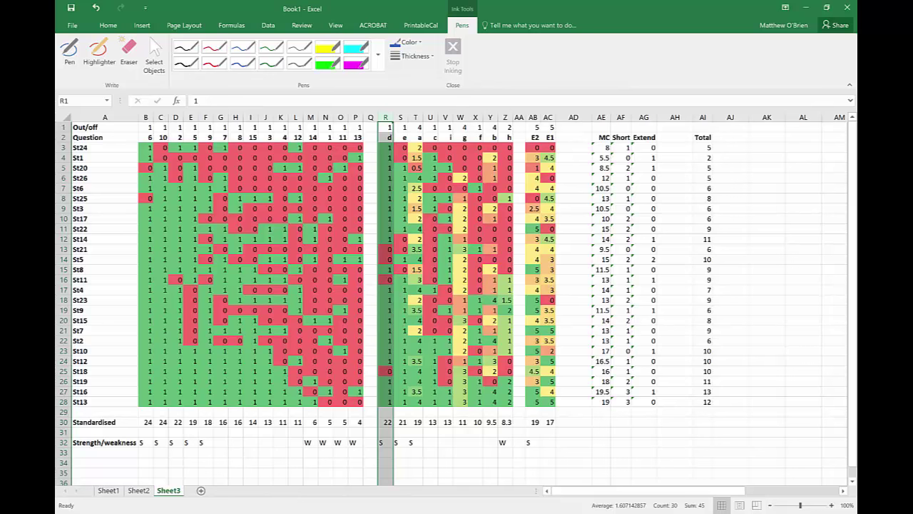
{"action": "right_click", "coordinate": [432, 442]}
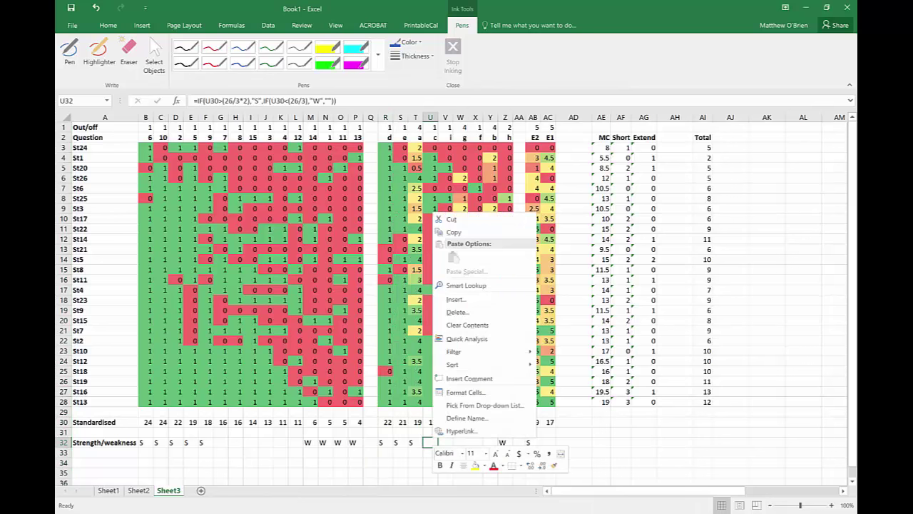
{"action": "key", "text": "Escape"}
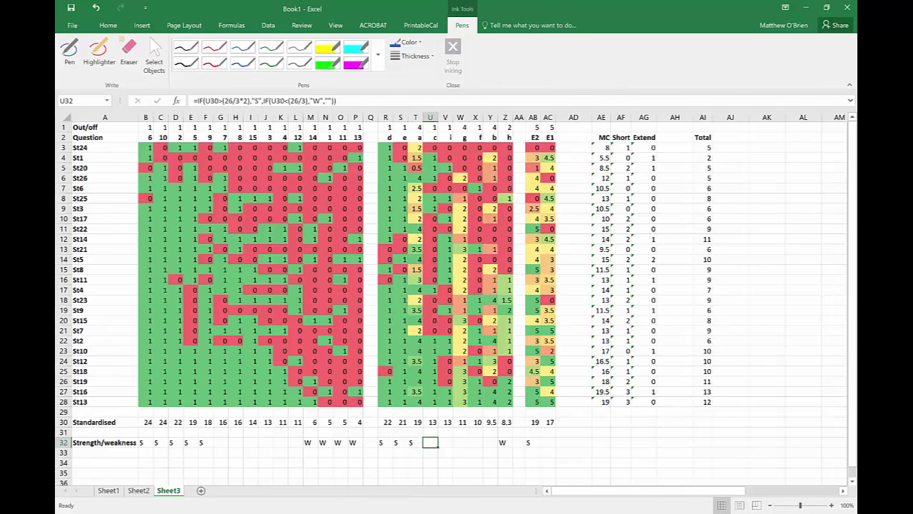